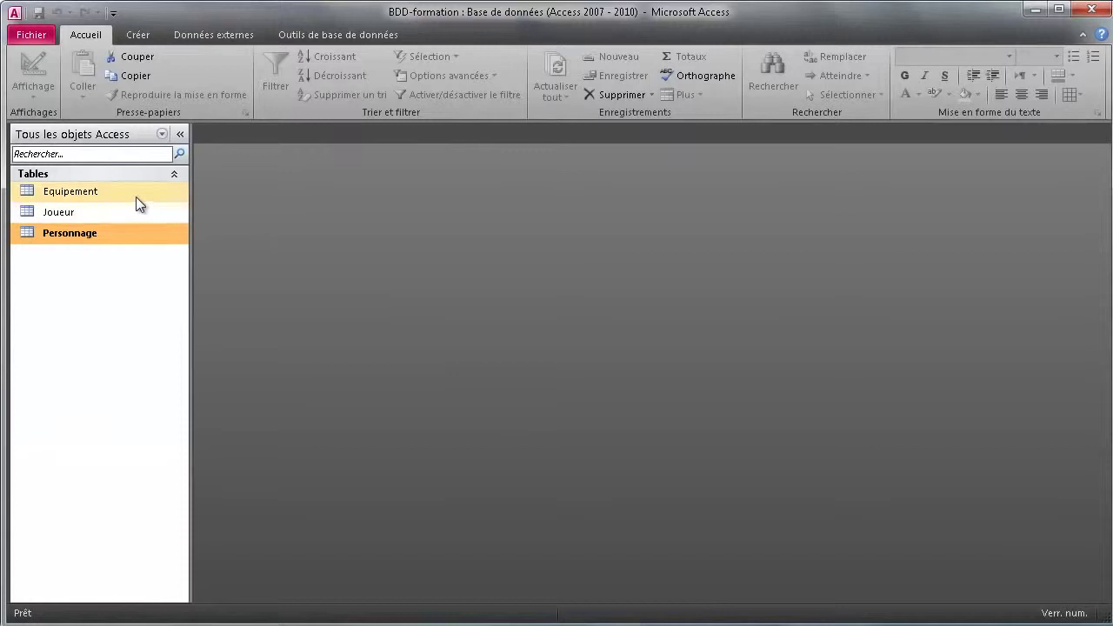
Open the Equipement, Joueur and Personnage tables in datasheet view
double_click(136, 194)
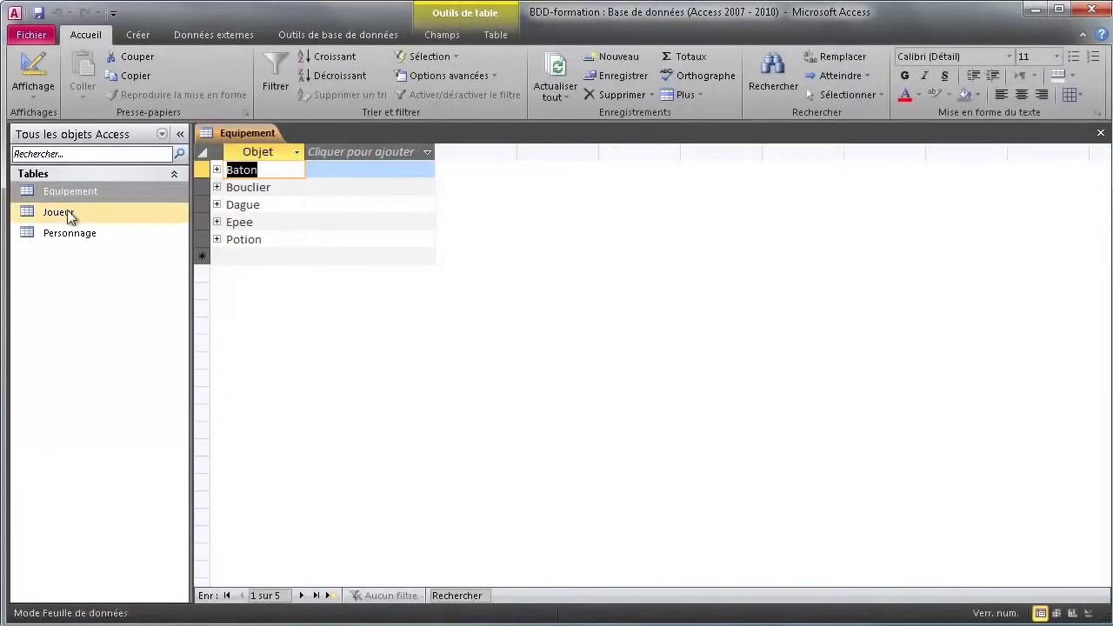
double_click(66, 215)
double_click(84, 241)
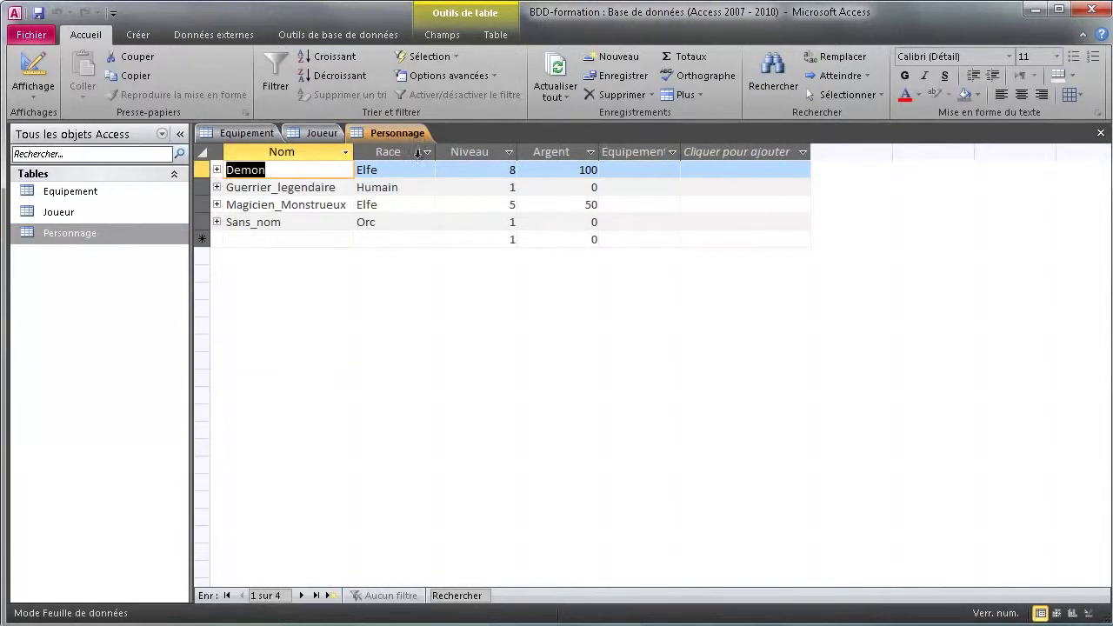
Open the database relationships diagram and reposition the Personnage, Joueur and Equipement tables so they are spread apart
click(137, 36)
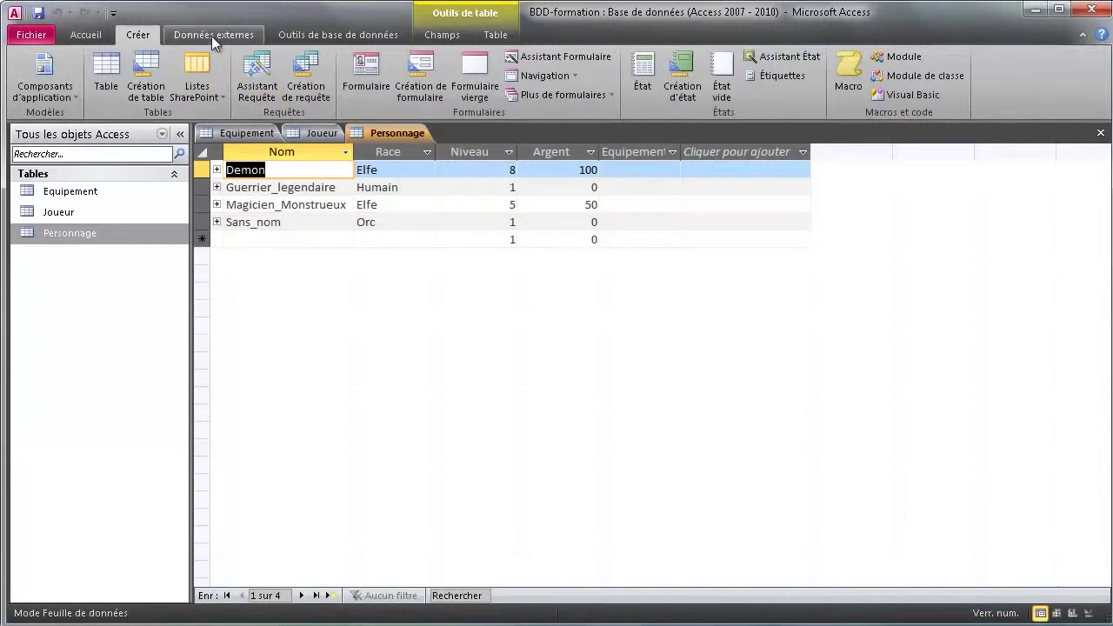
click(213, 36)
click(311, 36)
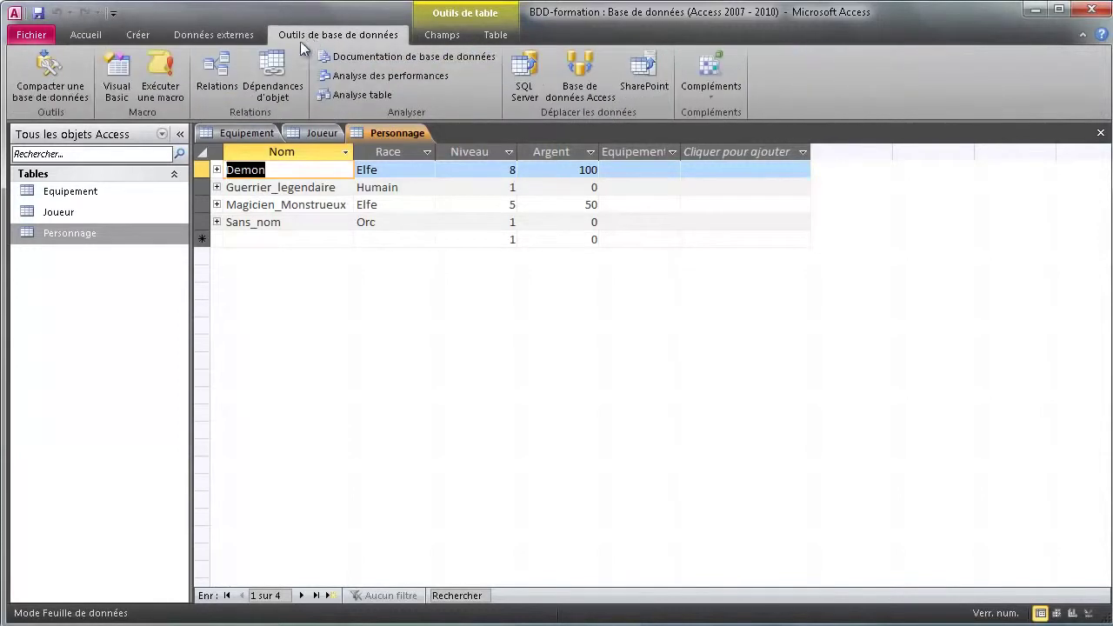
click(217, 80)
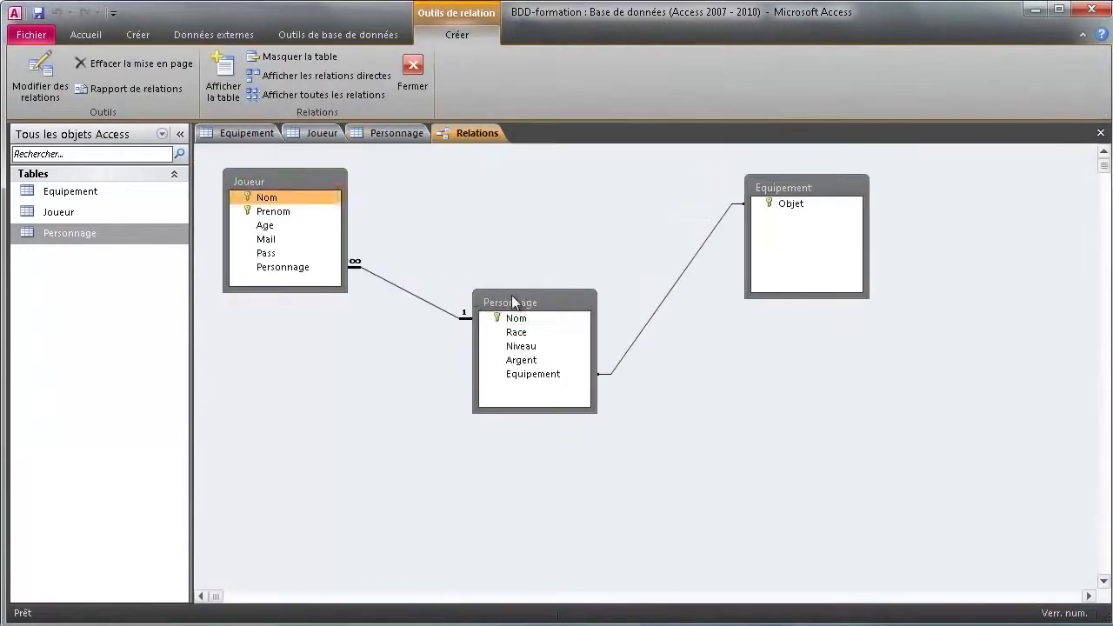
drag(513, 301, 535, 367)
drag(278, 178, 296, 207)
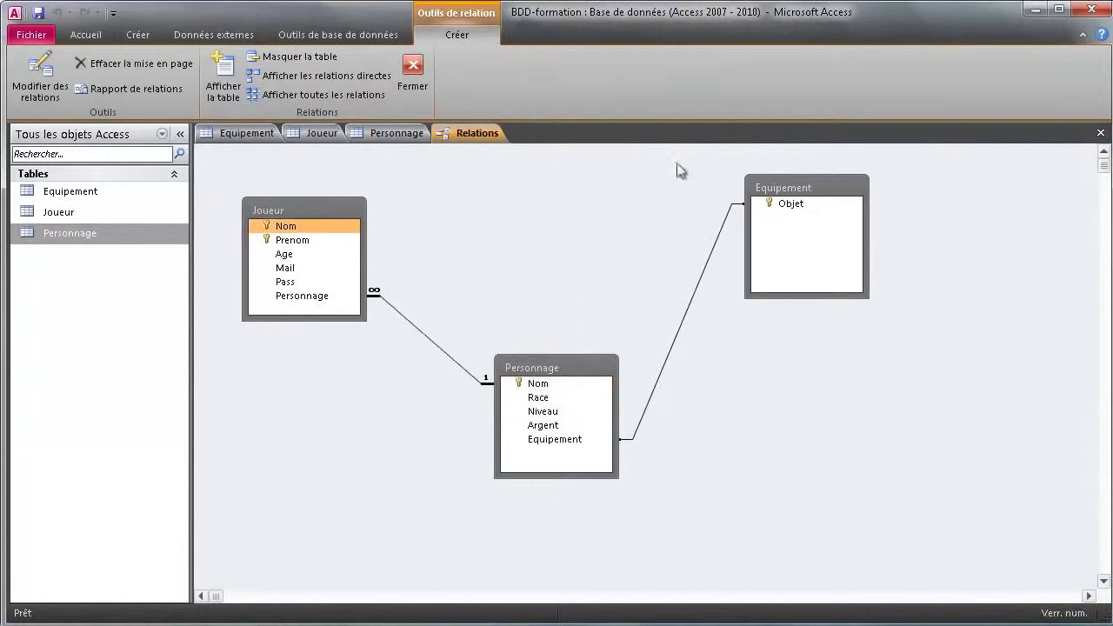
drag(793, 193, 827, 207)
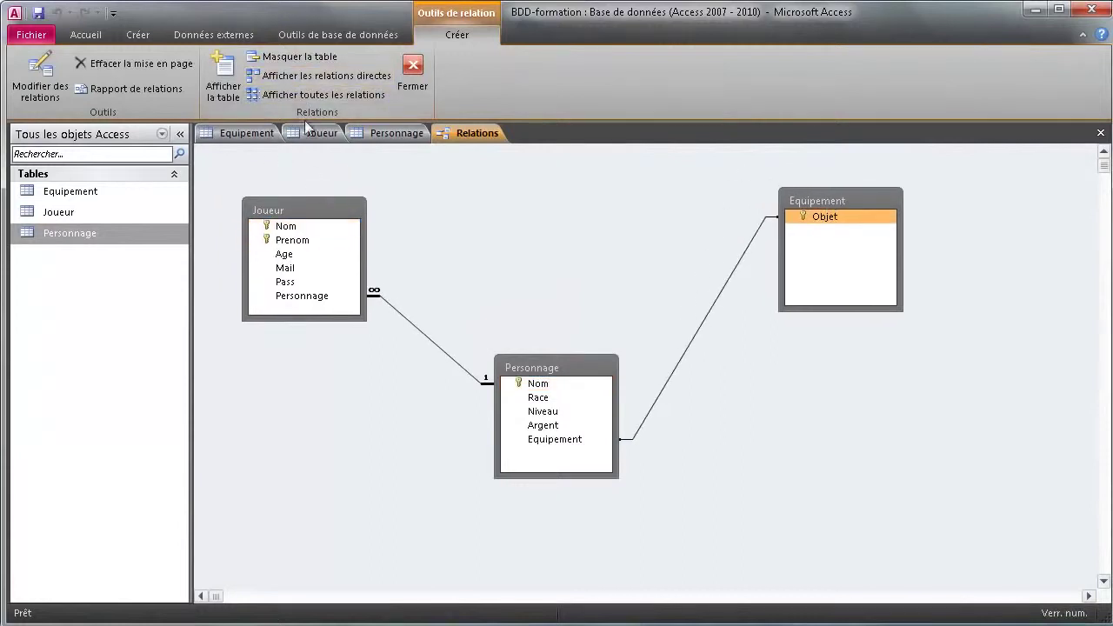
Review the open Equipement, Joueur and Personnage tables in turn, finishing on Personnage
click(235, 35)
click(300, 35)
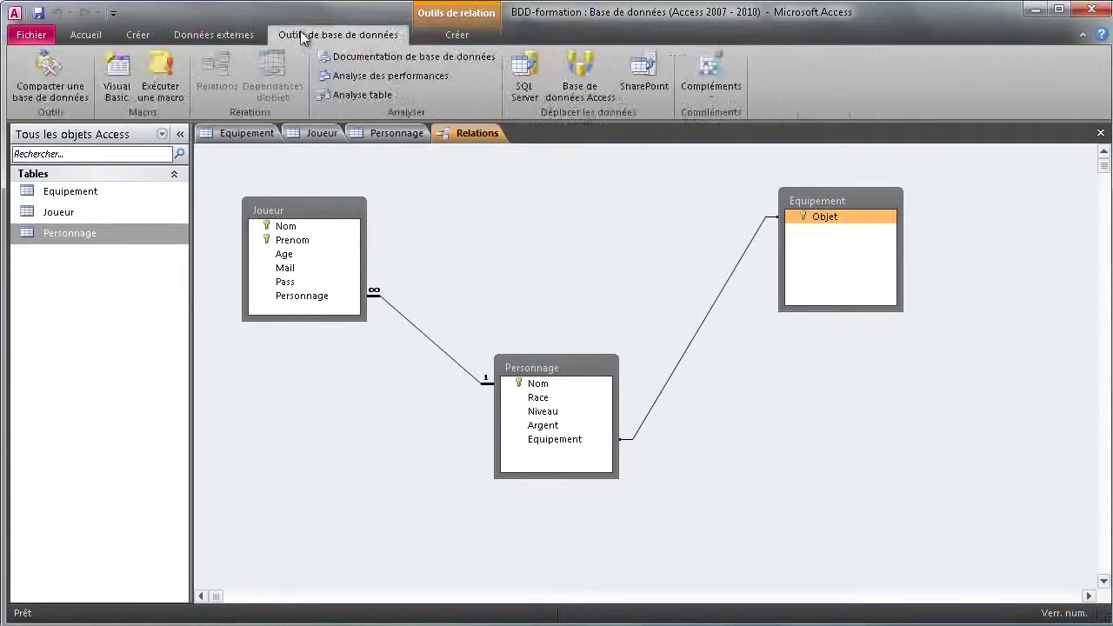
click(139, 36)
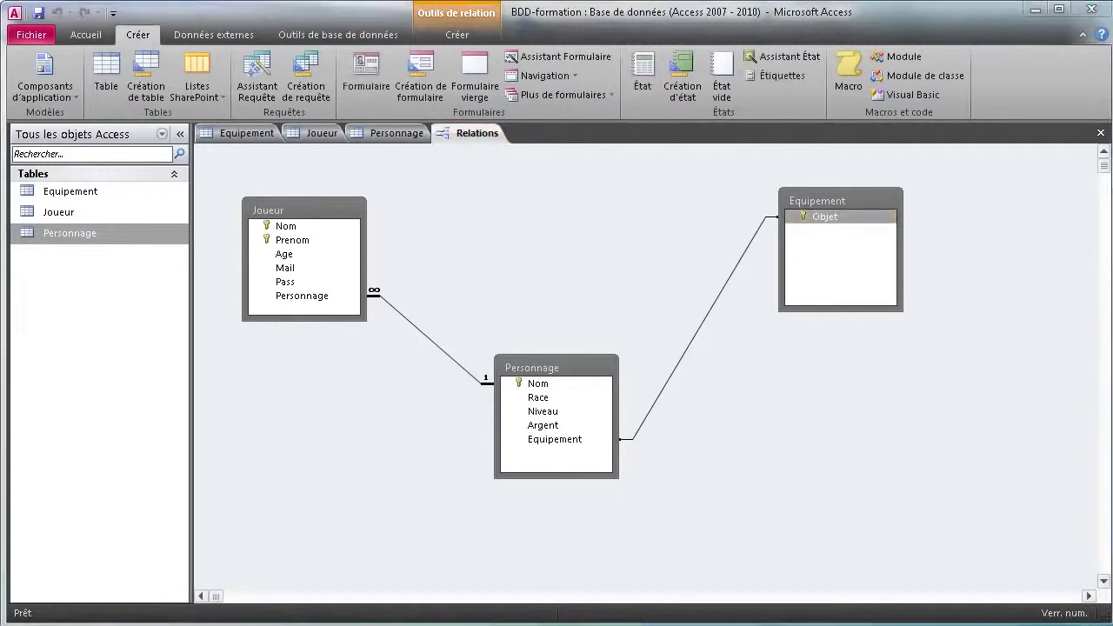
click(207, 35)
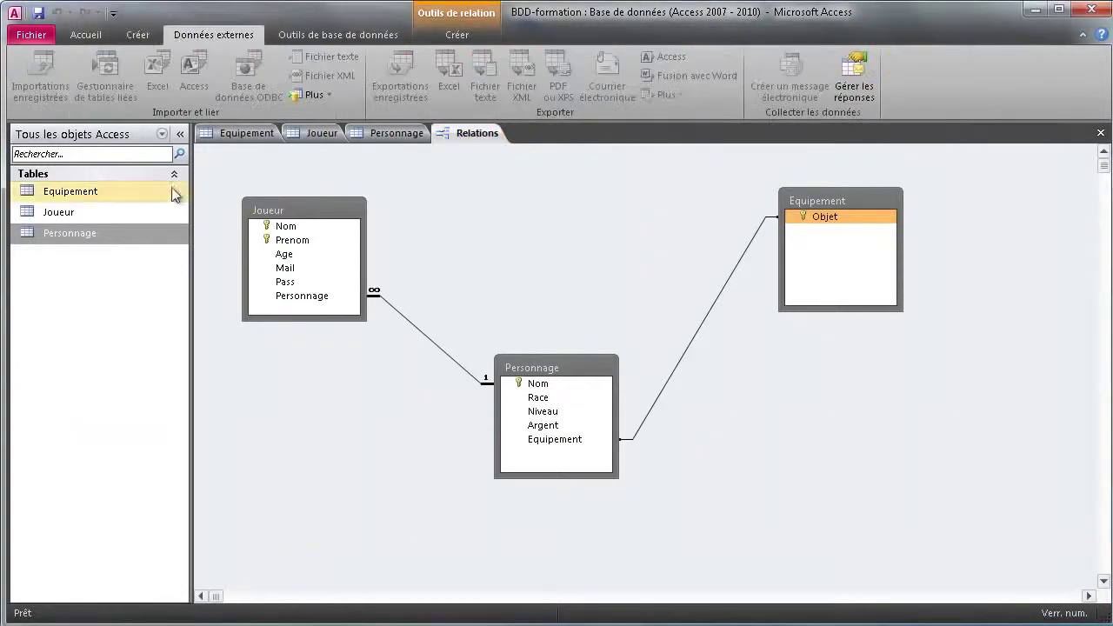
click(237, 133)
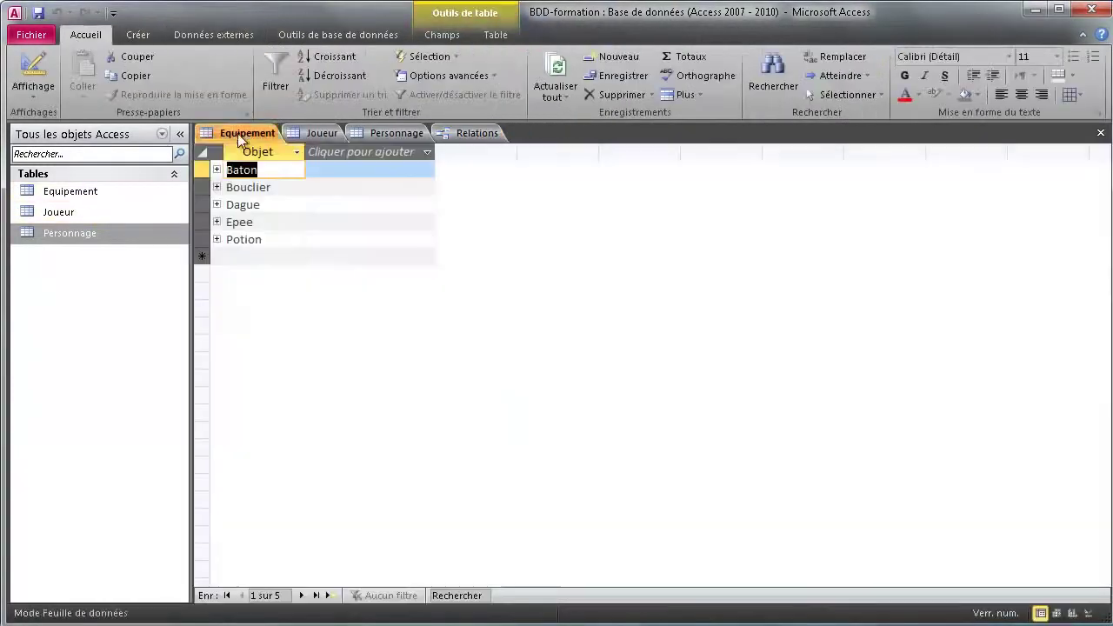
click(322, 133)
click(397, 133)
Examine the source and storage options for importing an Excel spreadsheet, and leave without importing anything
click(338, 35)
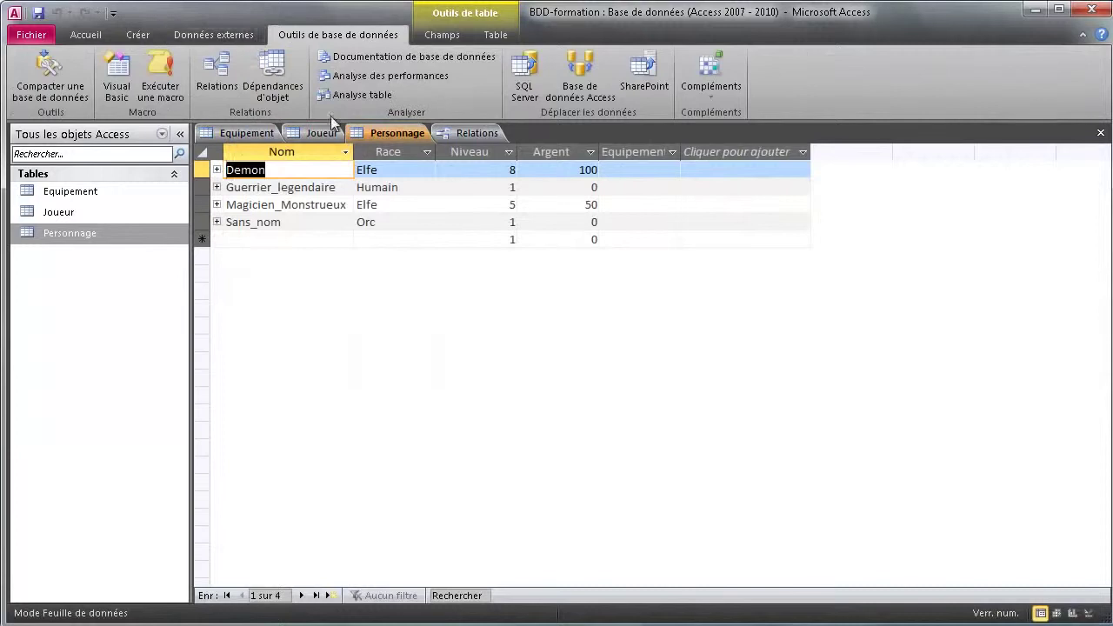
click(224, 35)
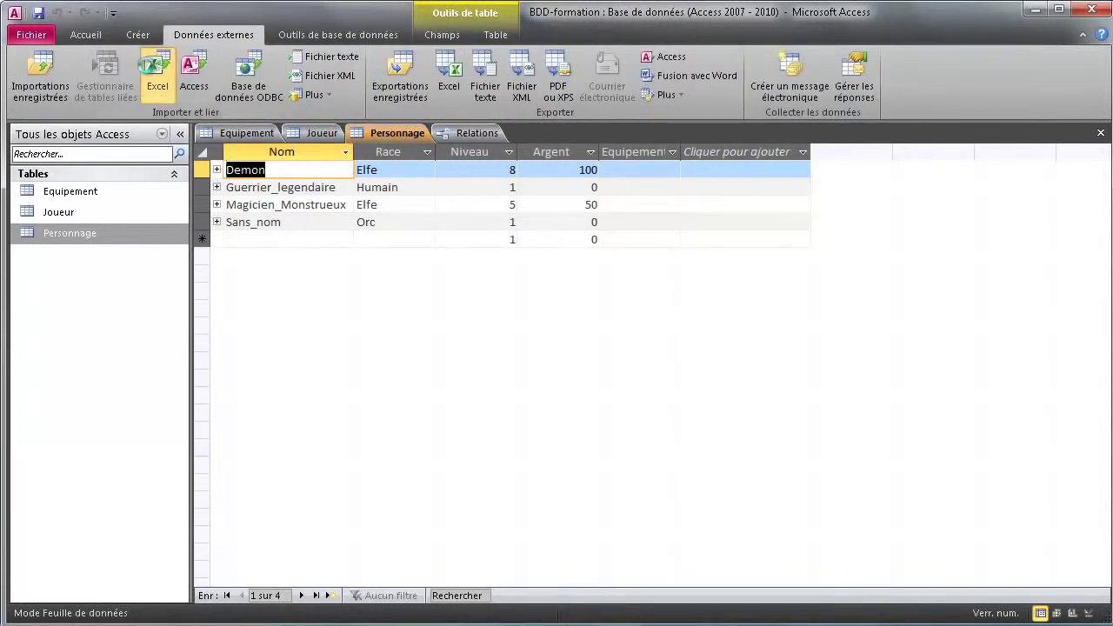
click(157, 74)
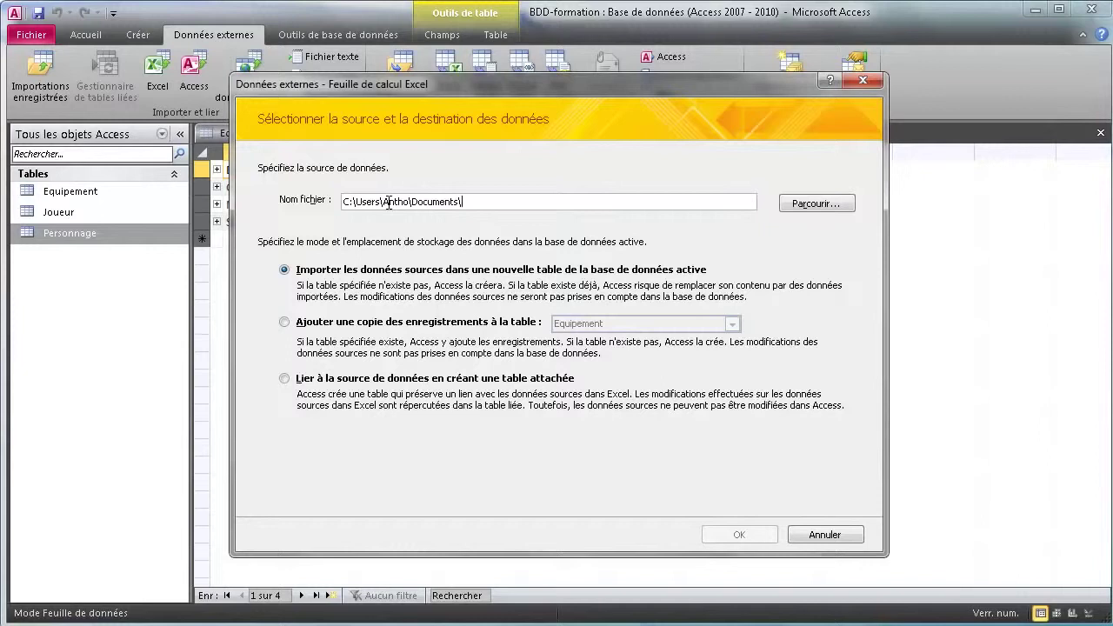
drag(415, 87, 610, 121)
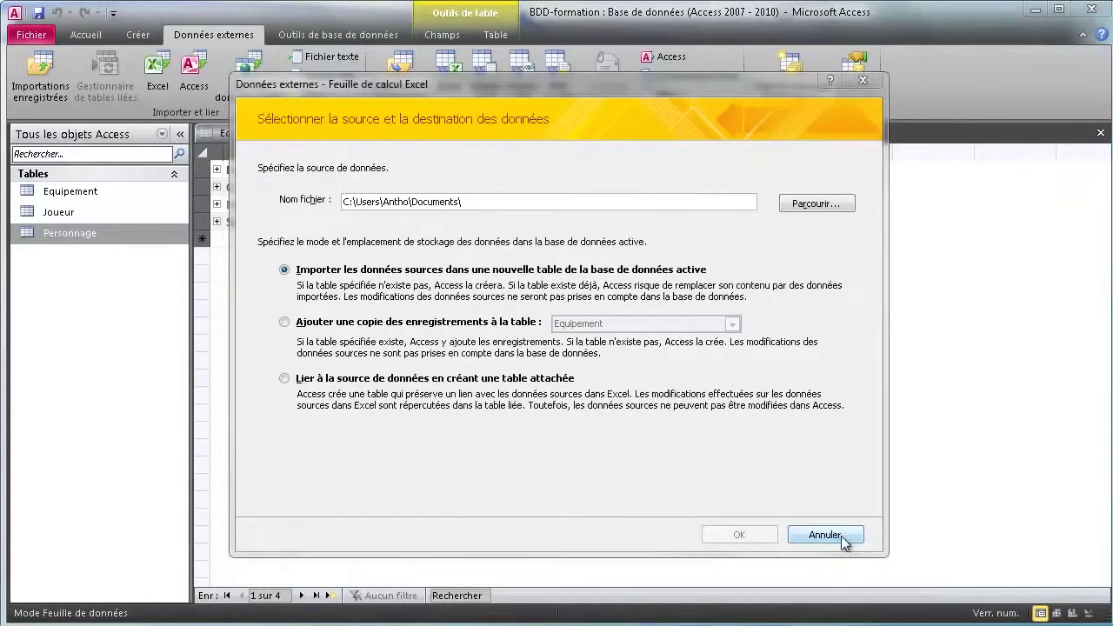
click(842, 536)
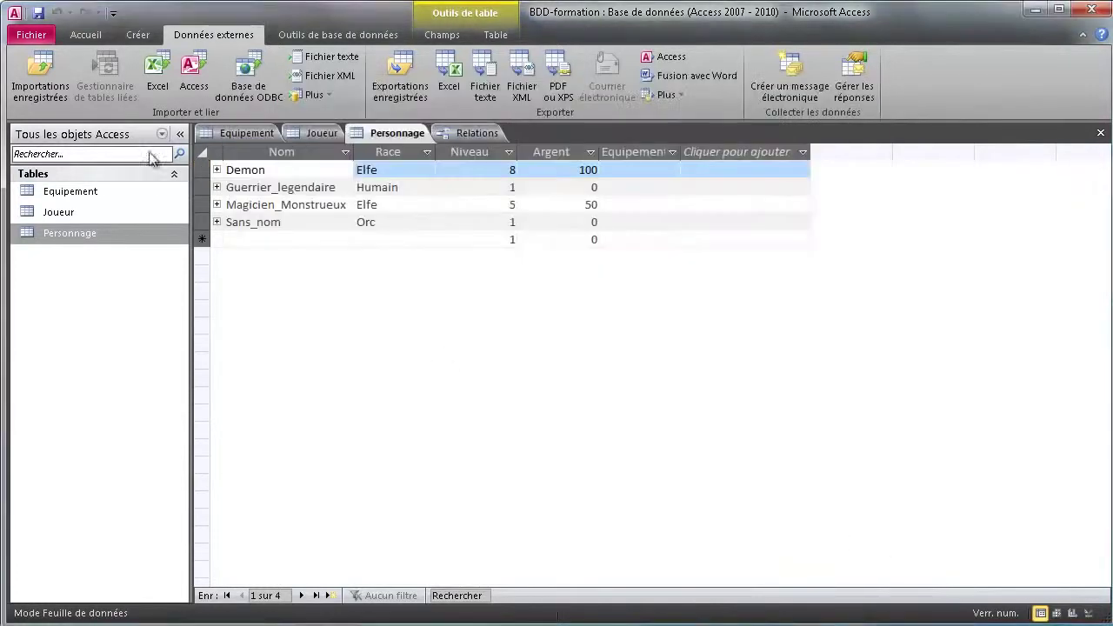
Export the Personnage table to the Excel workbook Personnage.xlsx with formatting and layout, opening the destination file once the export is finished
click(69, 235)
right_click(68, 235)
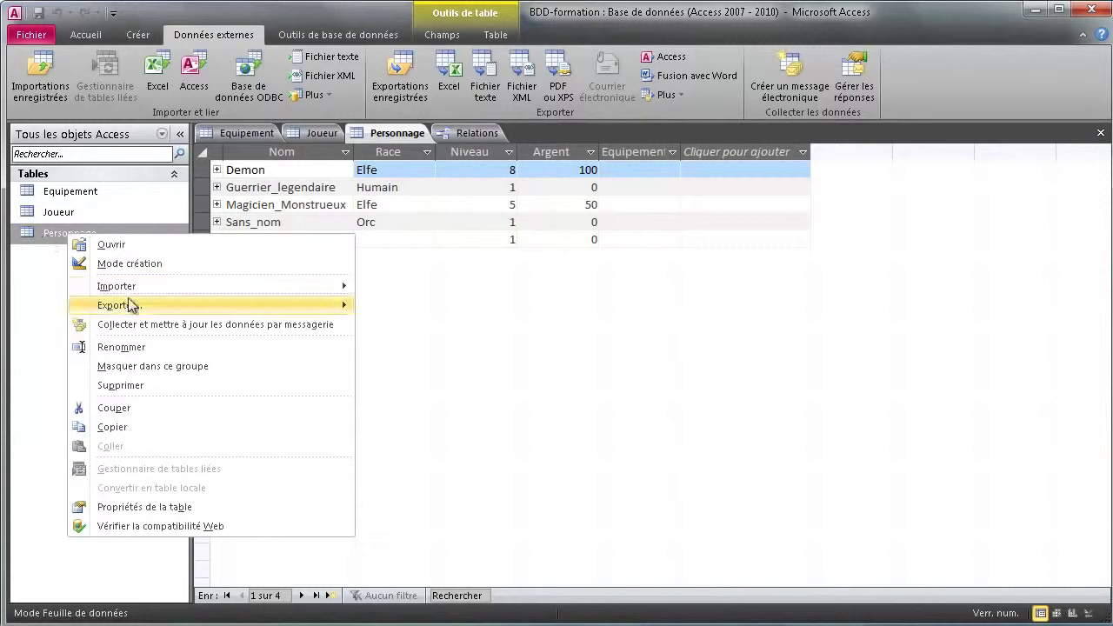
mouse_move(153, 306)
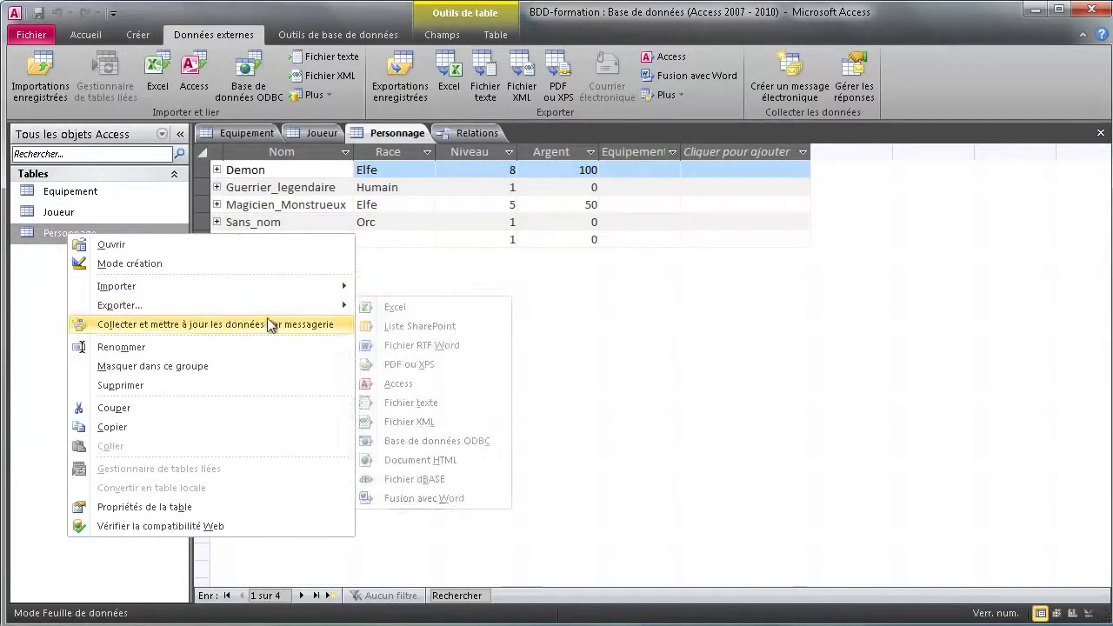
mouse_move(322, 305)
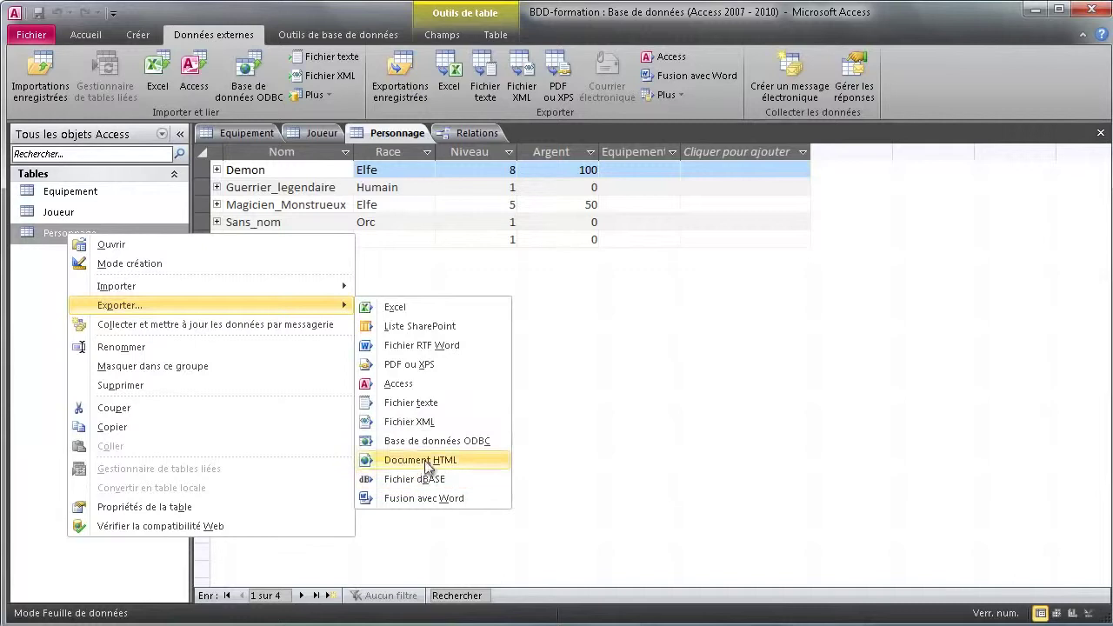
mouse_move(296, 285)
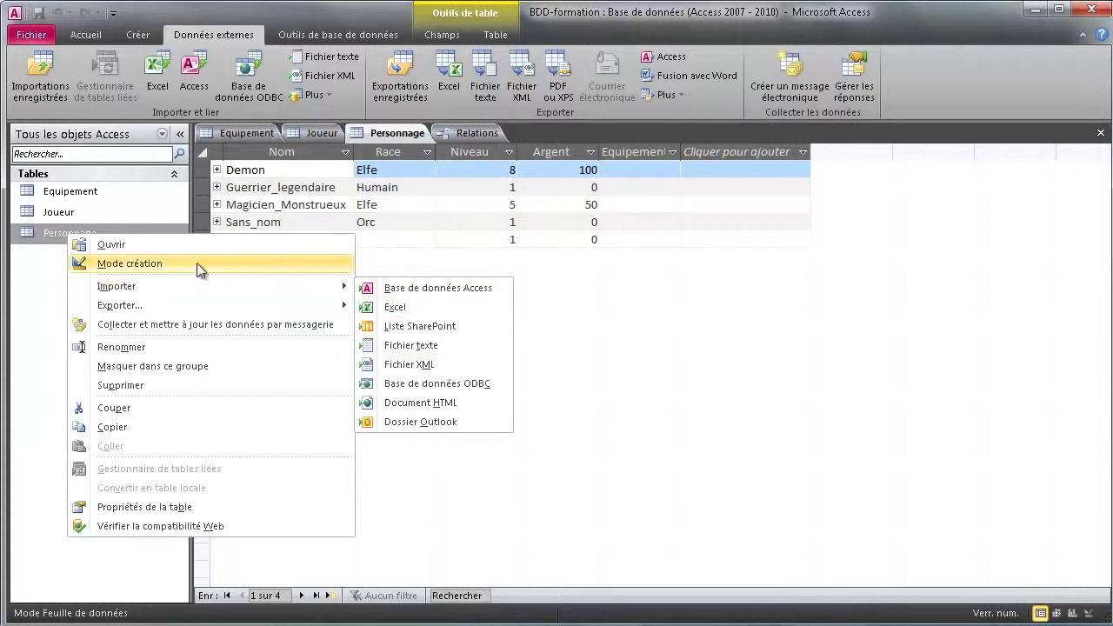
mouse_move(274, 307)
click(383, 315)
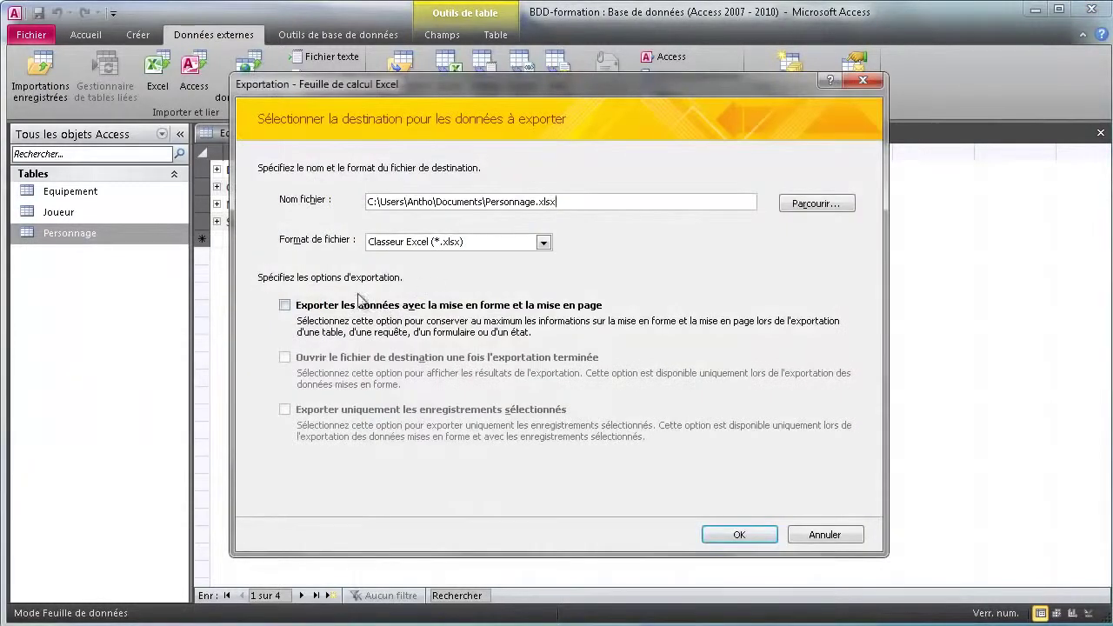
click(286, 305)
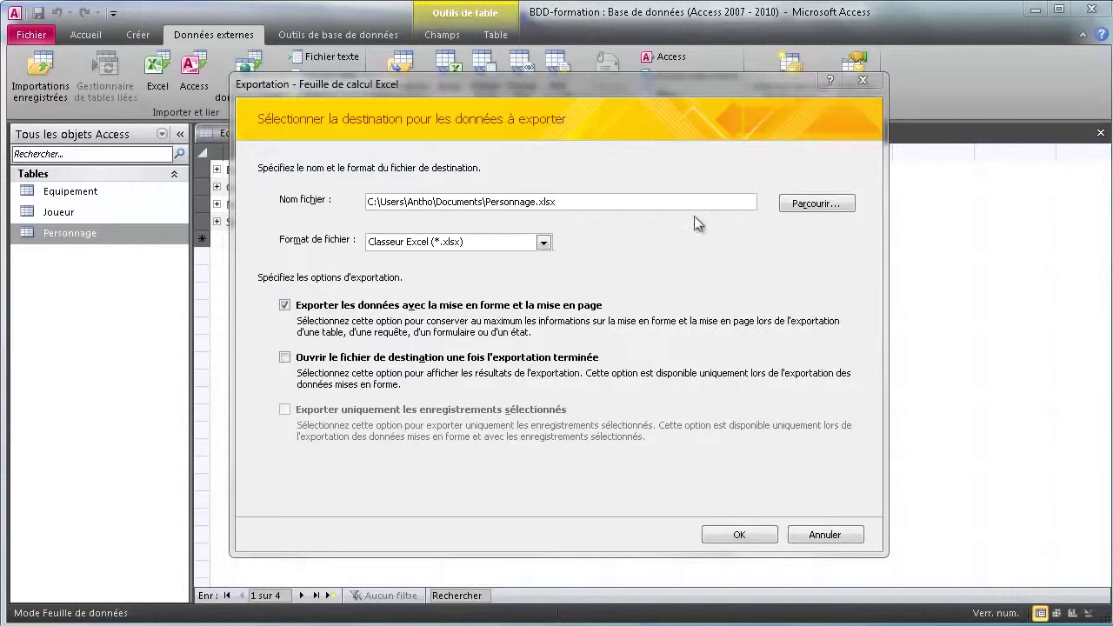
click(285, 356)
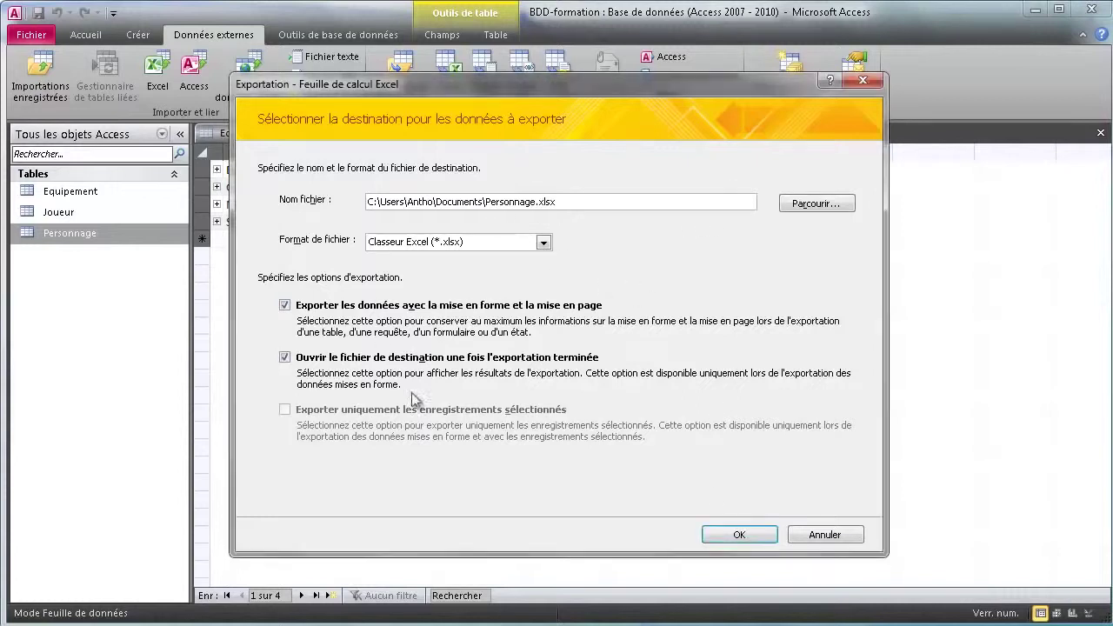
click(736, 528)
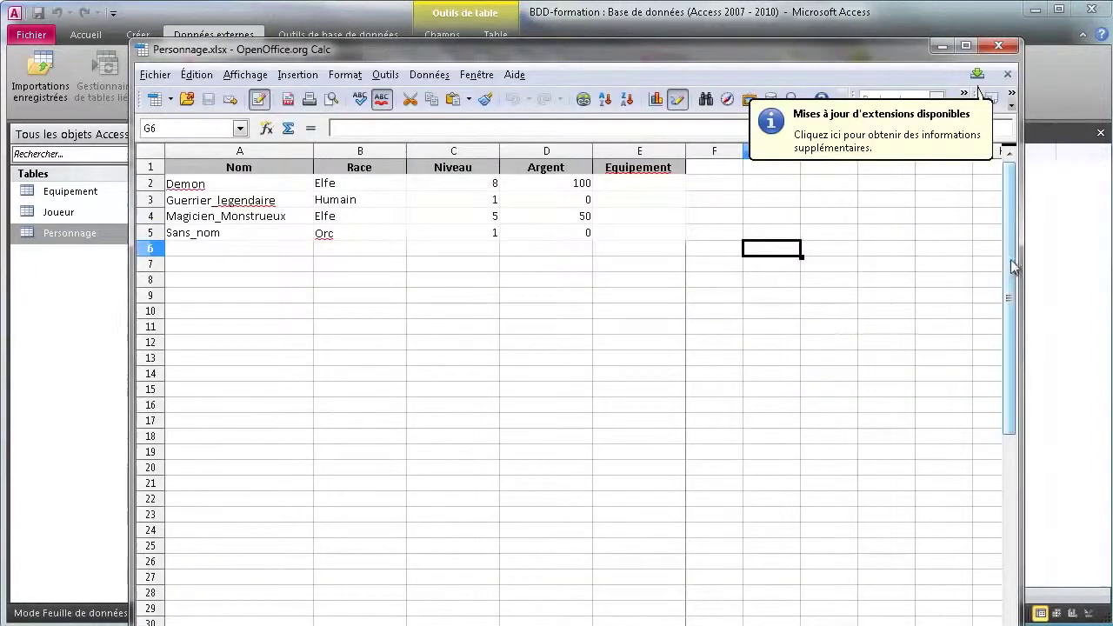
Close the exported Personnage.xlsx in OpenOffice.org Calc and leave the export dialog
drag(1012, 261, 1012, 261)
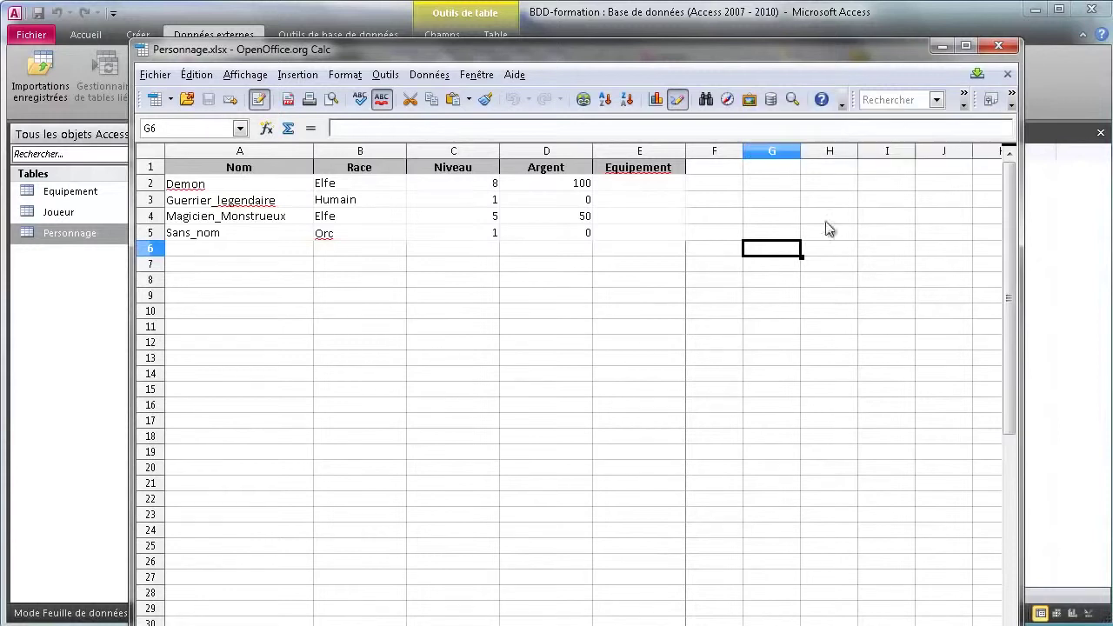
click(998, 46)
click(825, 535)
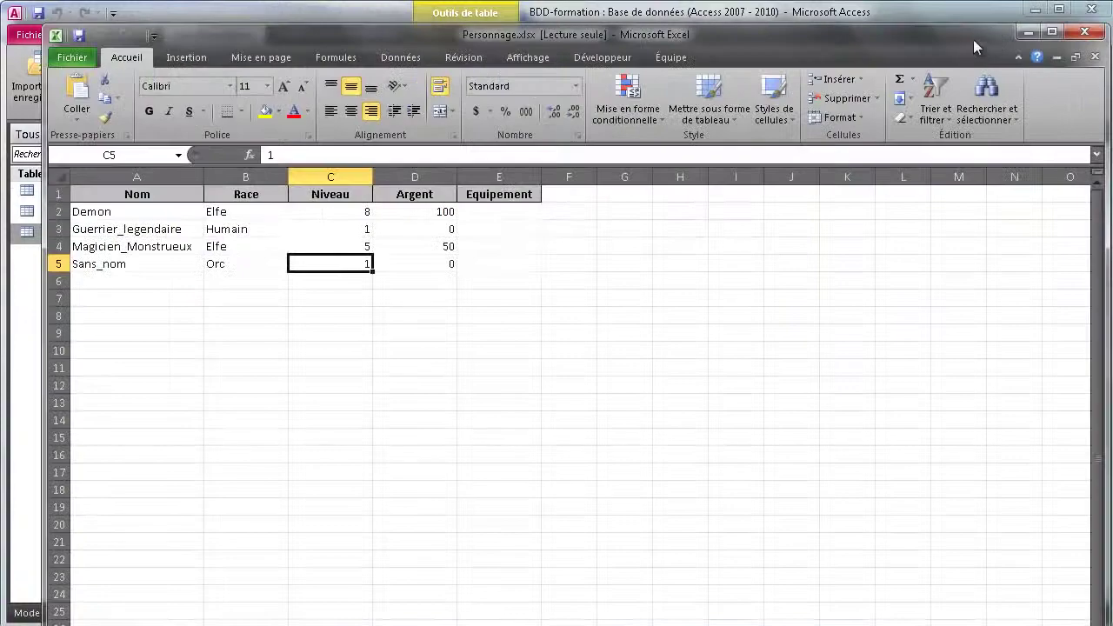
Inspect the headers and records of the exported Personnage.xlsx in Microsoft Excel, moving its window aside to compare with the database
drag(973, 39, 952, 21)
click(455, 353)
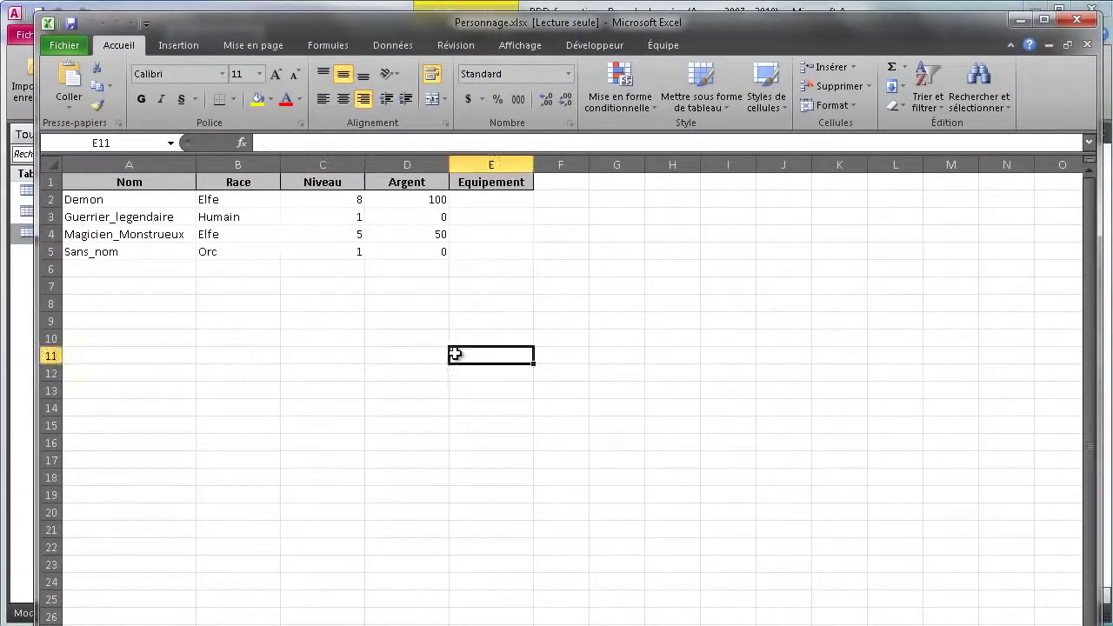
click(154, 182)
click(147, 269)
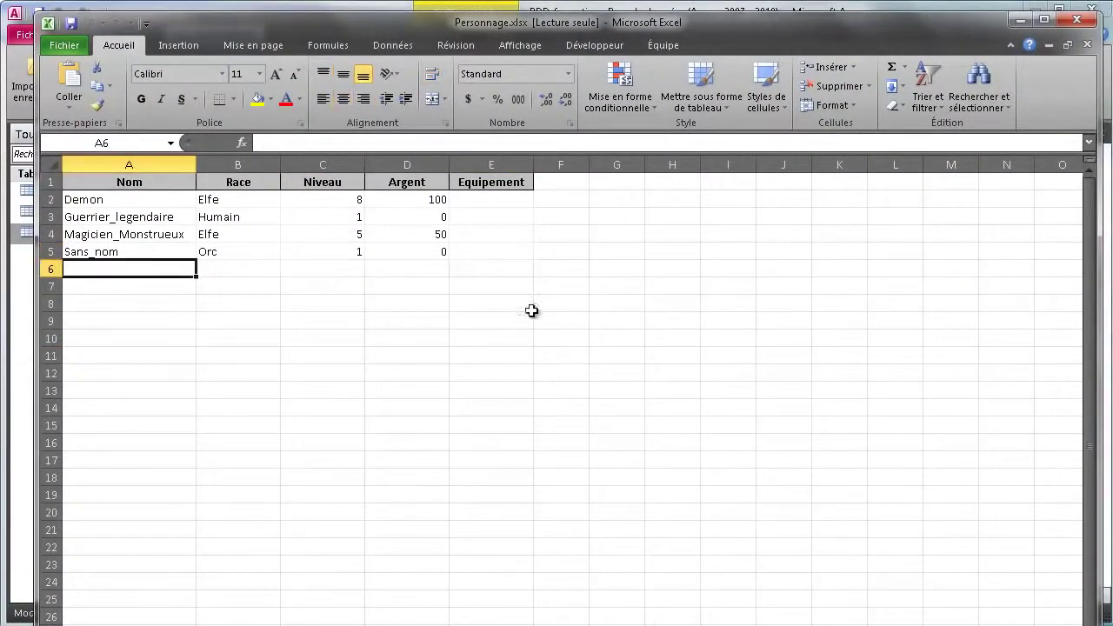
drag(515, 254, 208, 205)
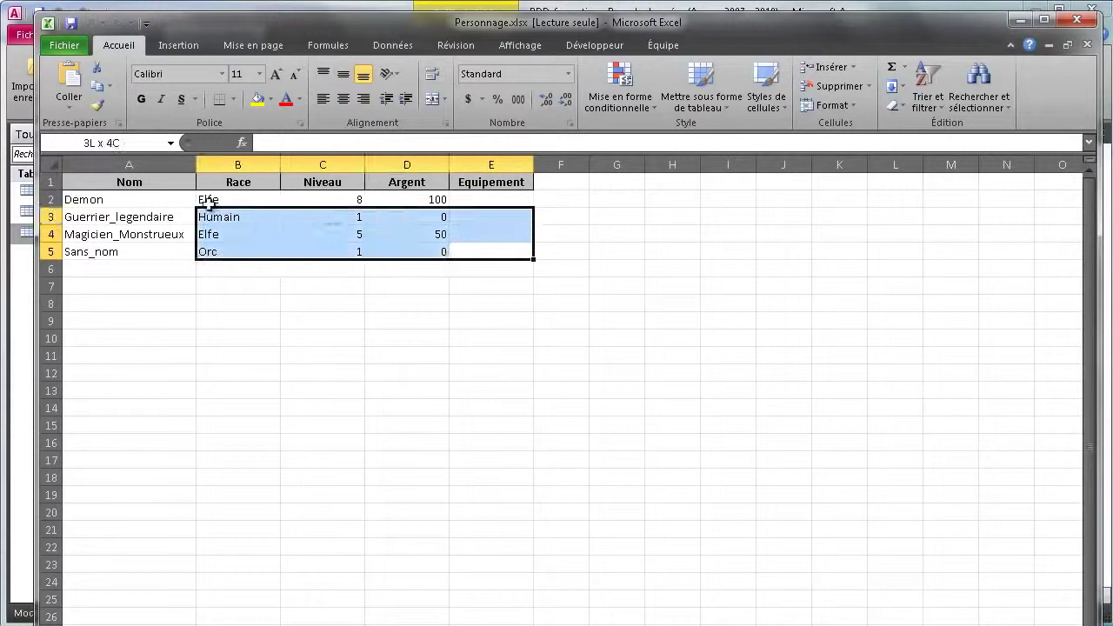
click(296, 389)
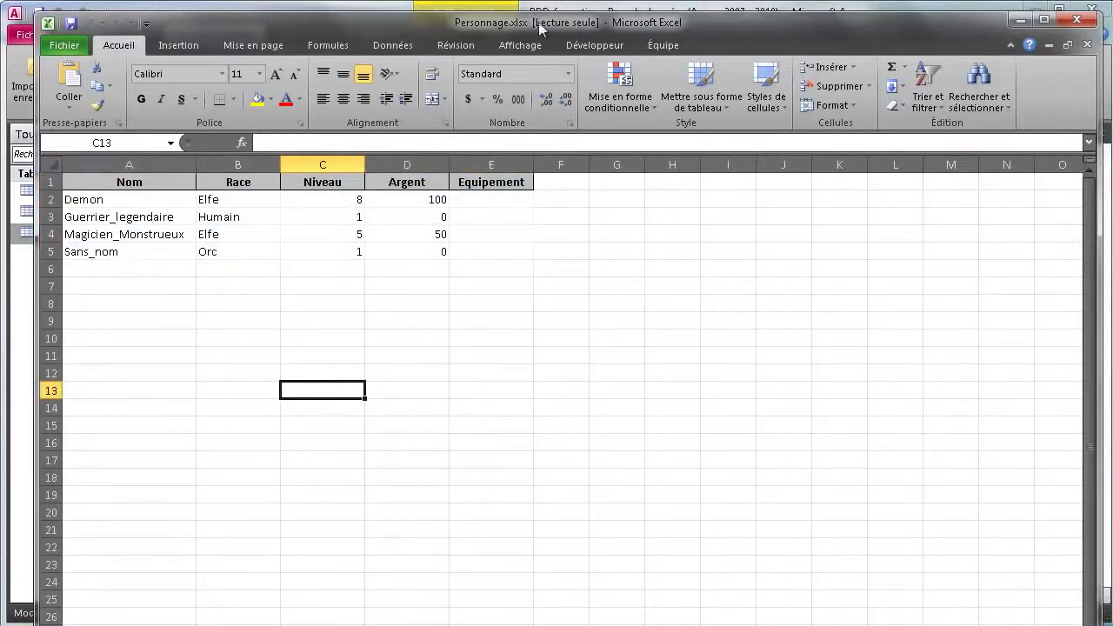
drag(542, 25, 755, 42)
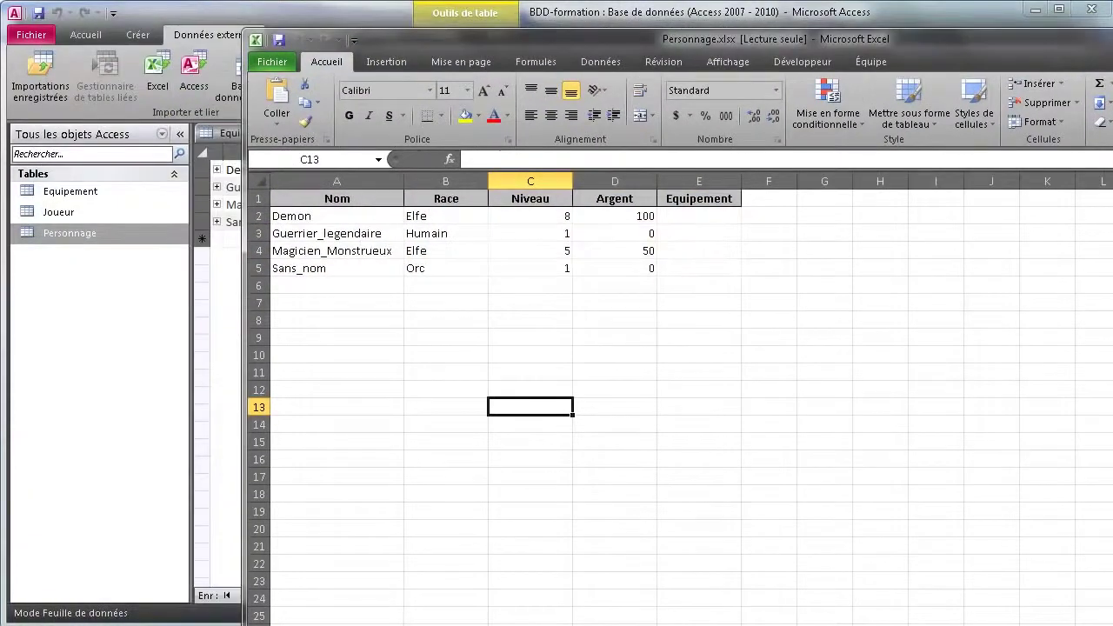
Switch back to Microsoft Access and create a new blank report in design view
key(alt+Tab)
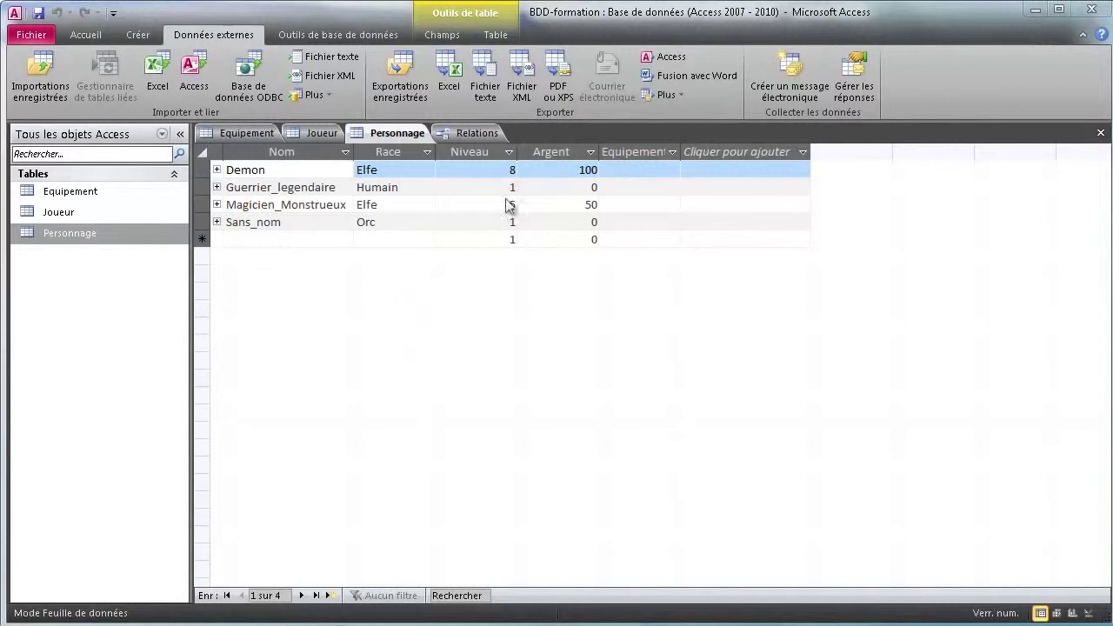
click(125, 30)
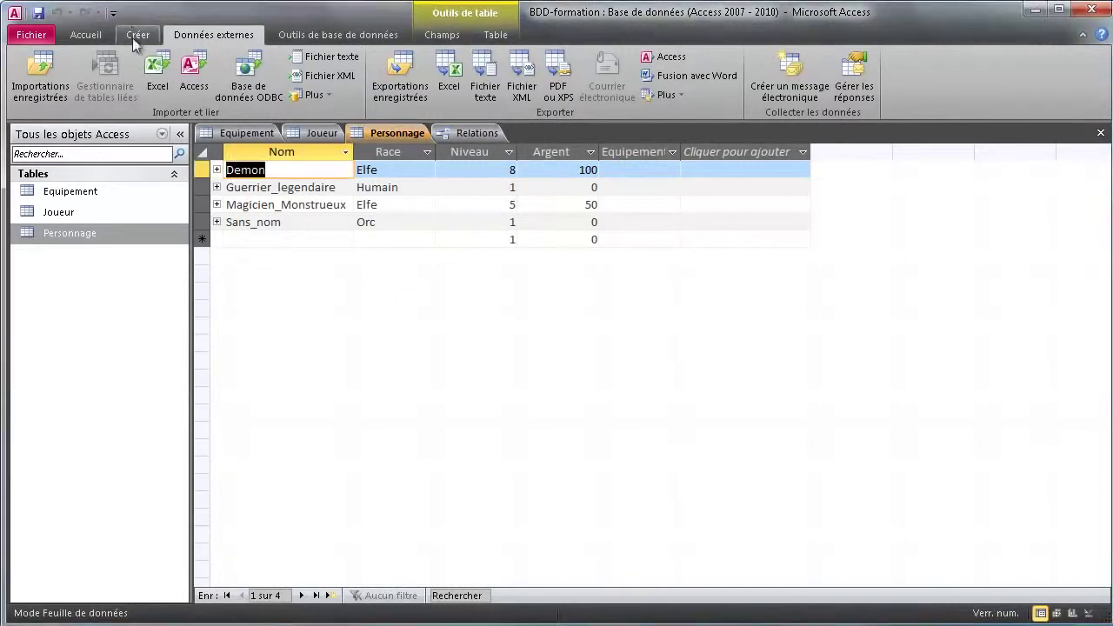
click(135, 37)
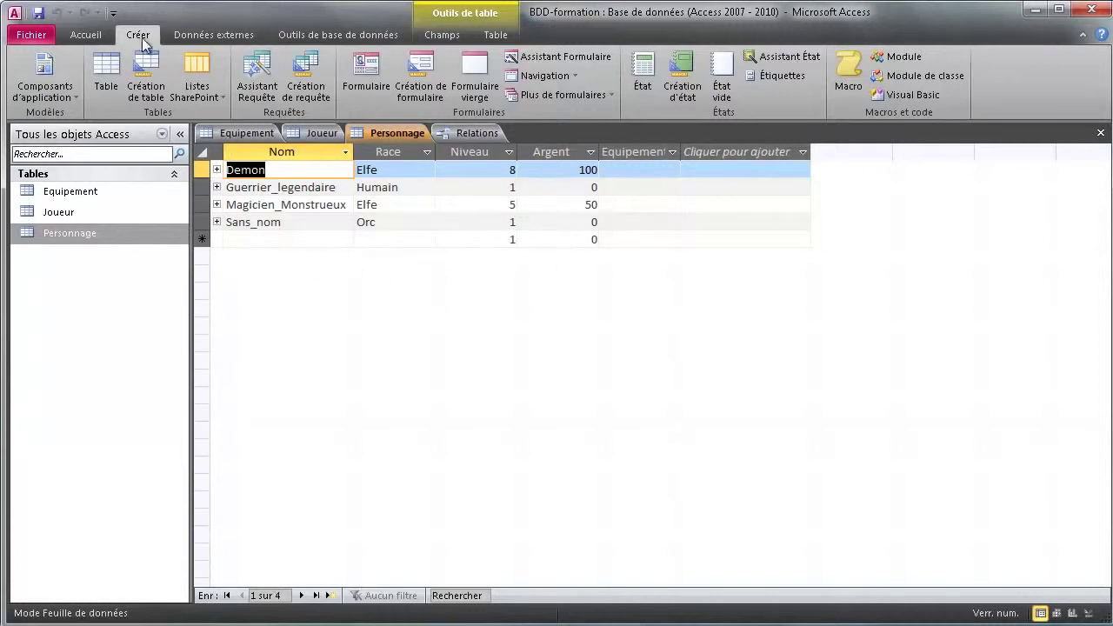
click(678, 84)
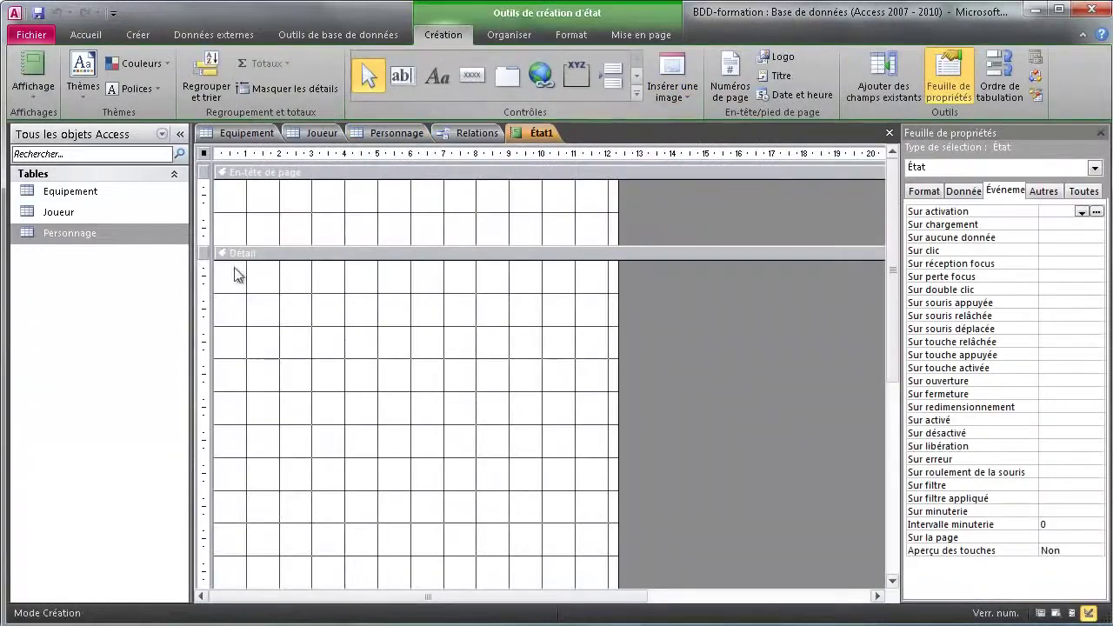
Insert the Personnage table as a subreport in the Détail section with the proposed name, move it to the section's corner and increase its height
drag(70, 235, 246, 293)
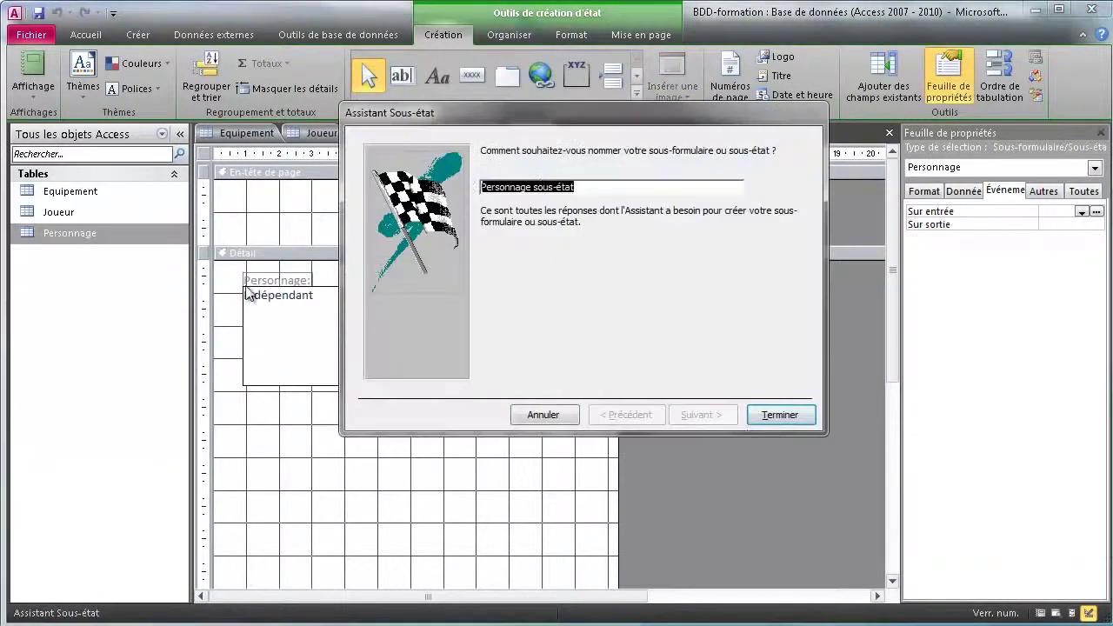
click(777, 415)
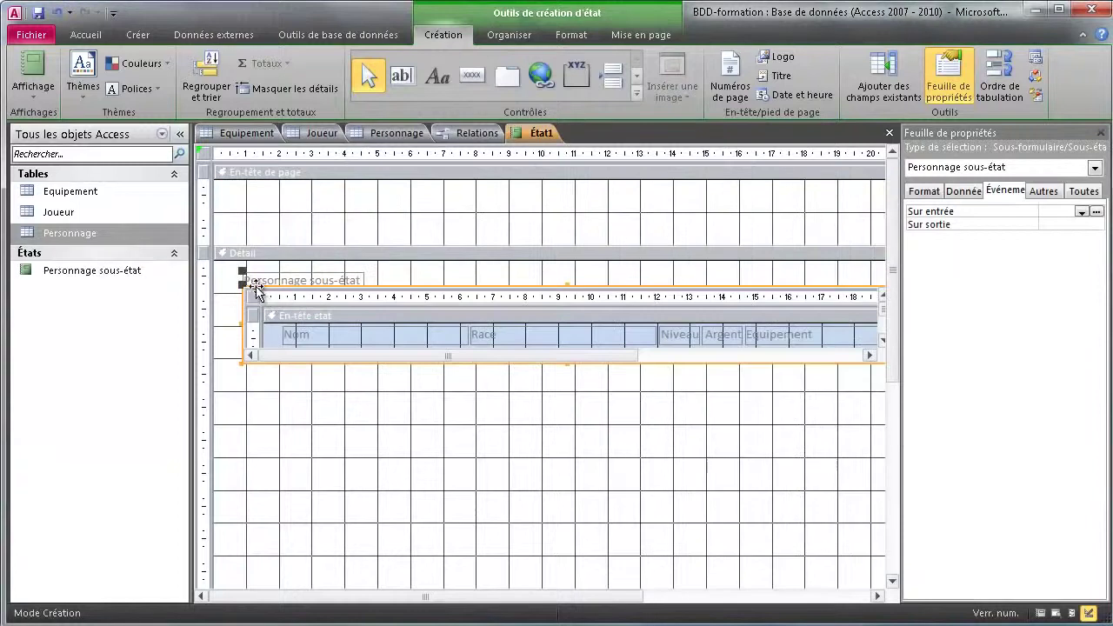
drag(257, 289, 218, 261)
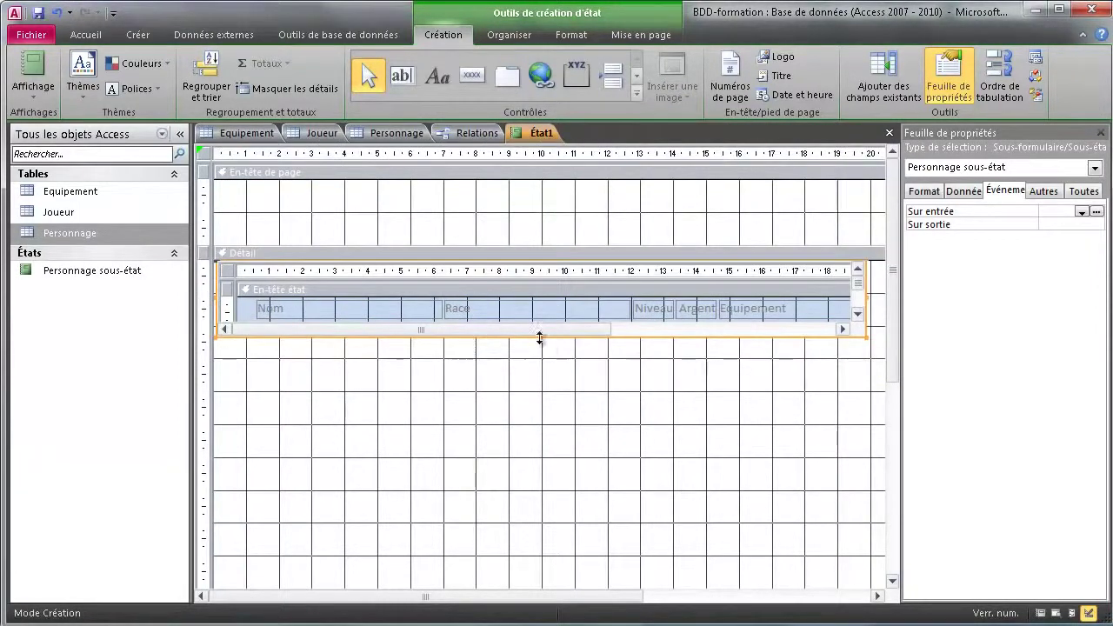
drag(539, 337, 539, 469)
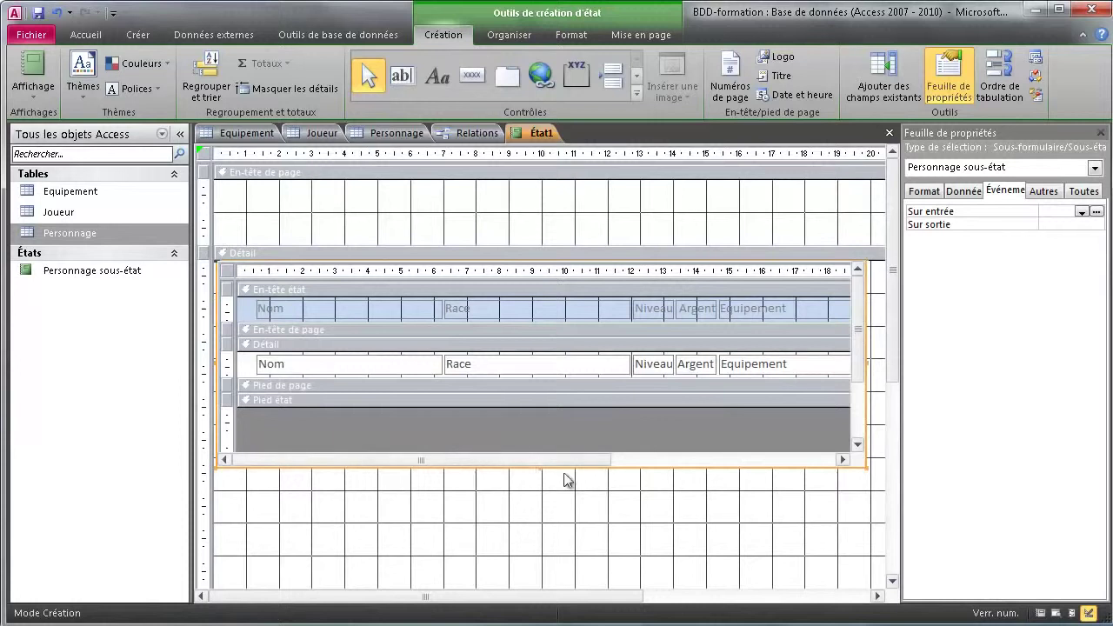
Insert the Joueur table as a subreport beneath the Personnage subreport with the proposed name, and enlarge it downward
scroll(566, 479, down, 1)
drag(78, 212, 229, 418)
click(783, 416)
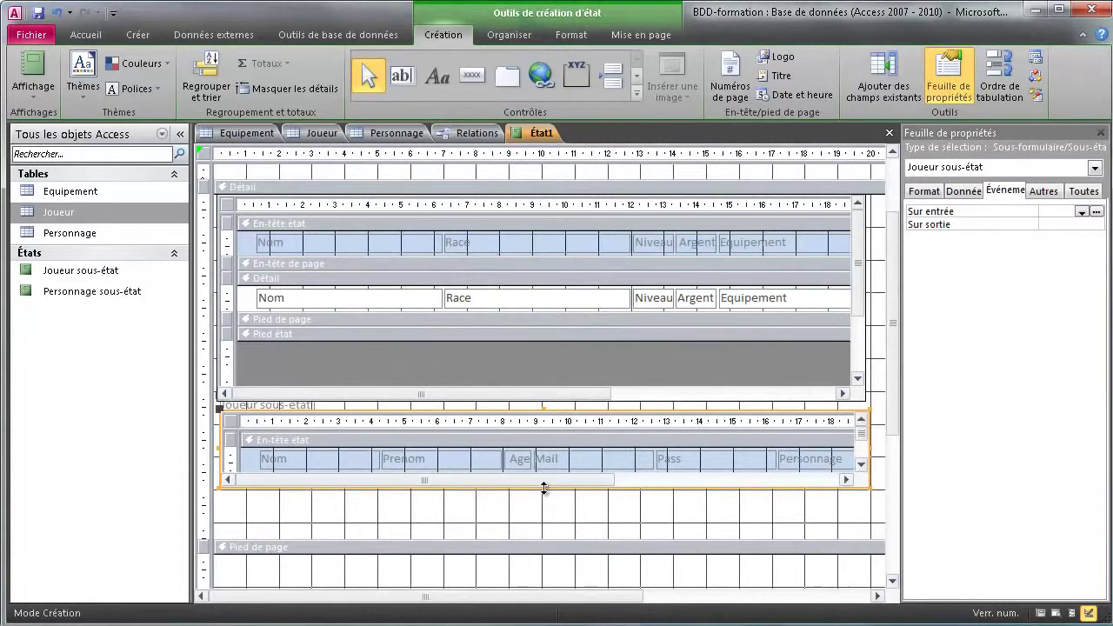
drag(544, 488, 569, 579)
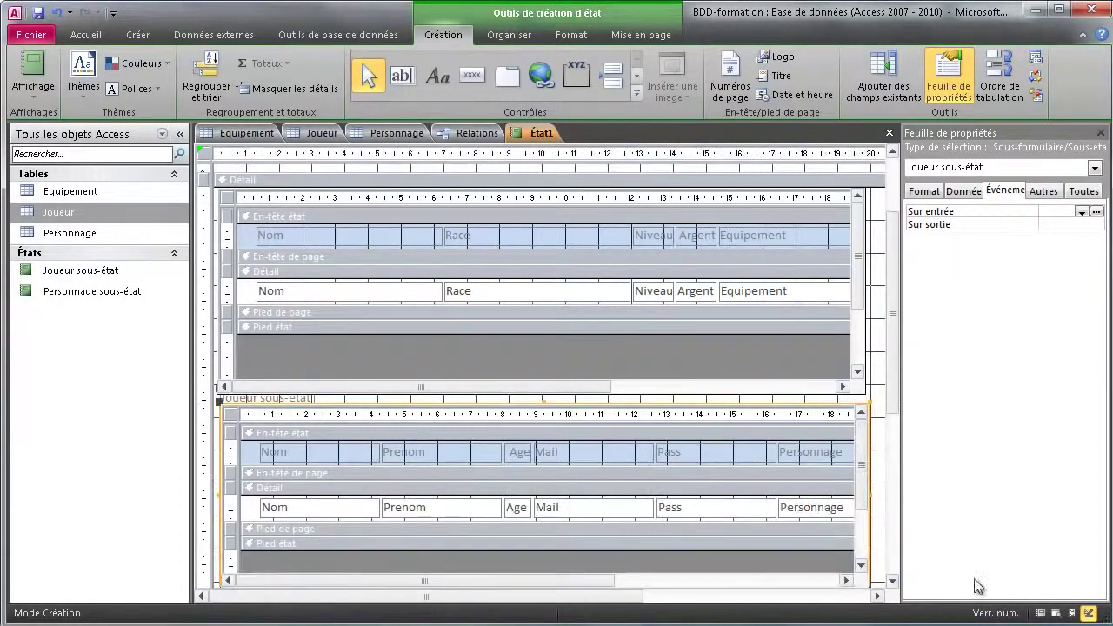
Display the report in report view and examine the records in the Personnage and Joueur subreports
click(1040, 614)
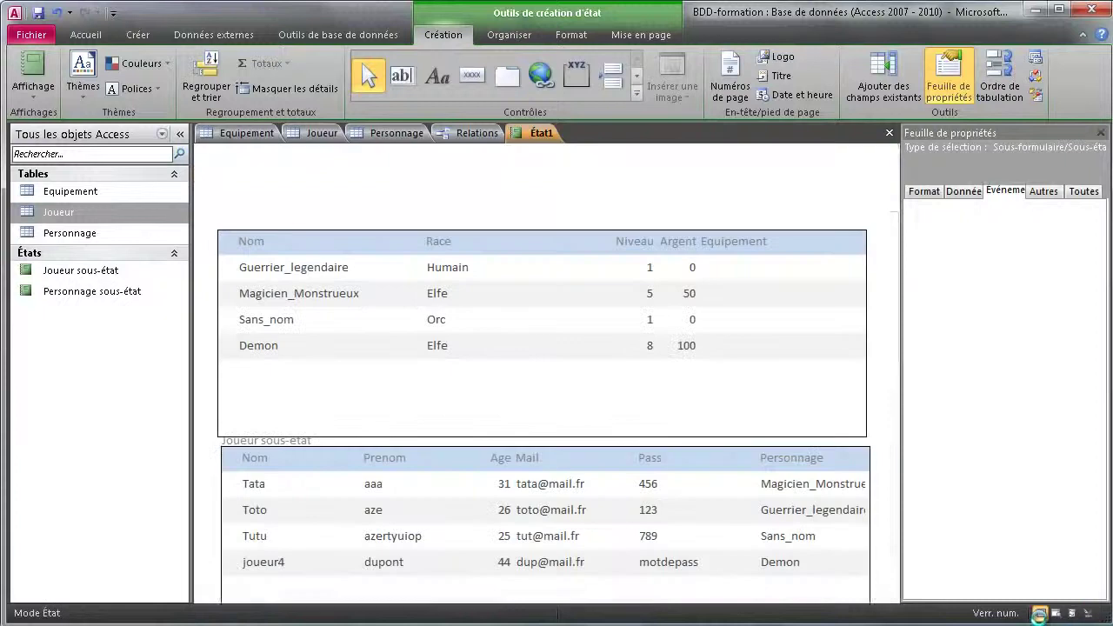
drag(1108, 233, 1109, 289)
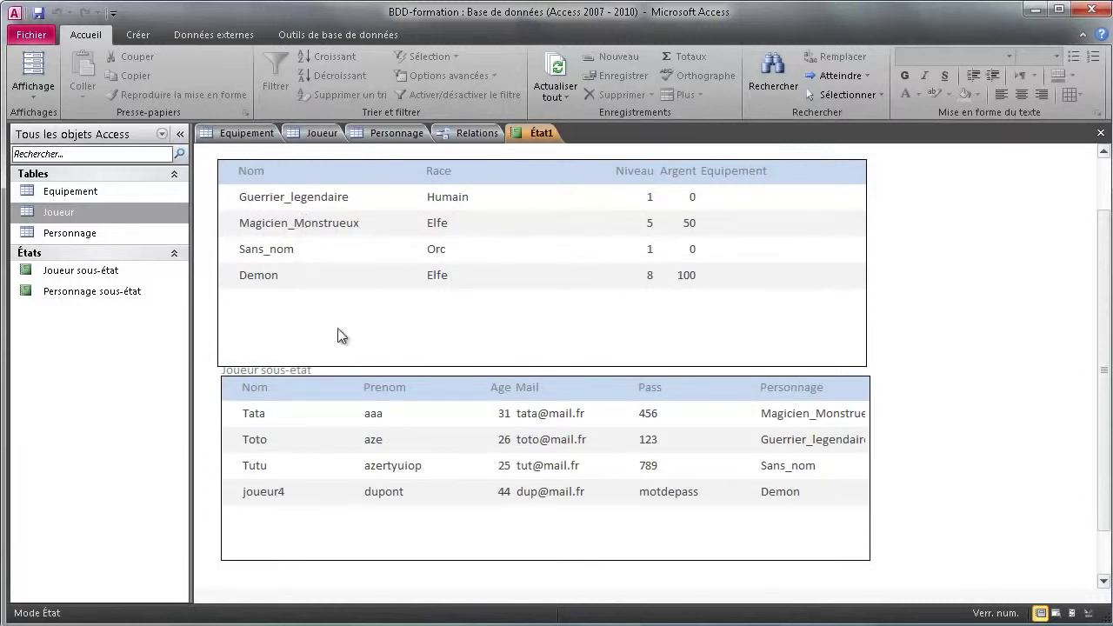
drag(413, 407, 863, 537)
click(930, 516)
drag(1106, 508, 1104, 487)
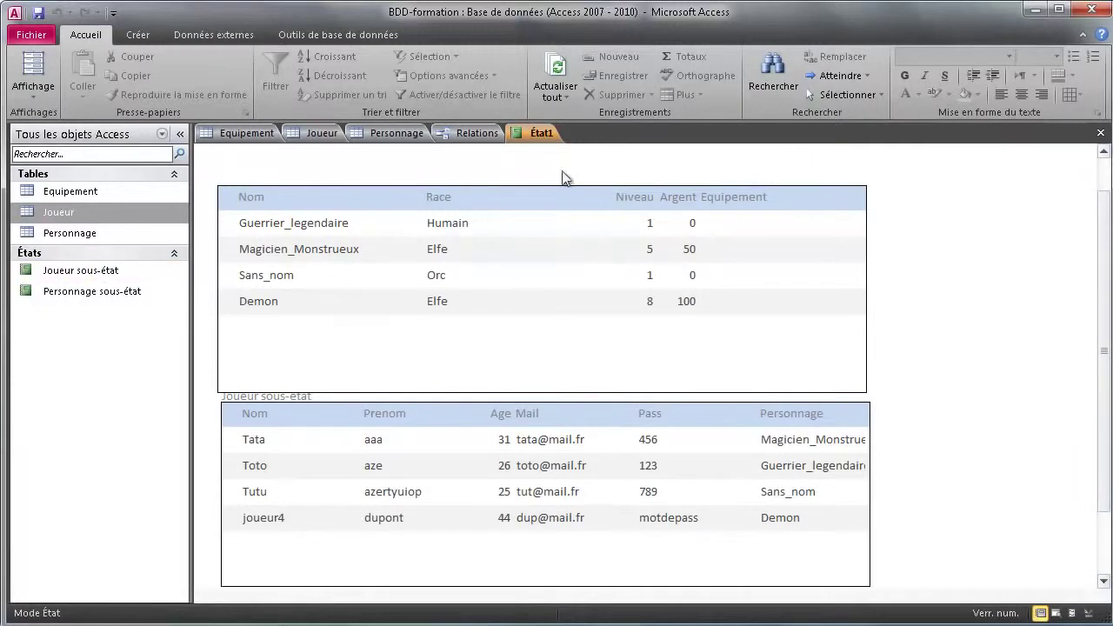
Close the report État1 without saving its changes
right_click(533, 137)
click(574, 159)
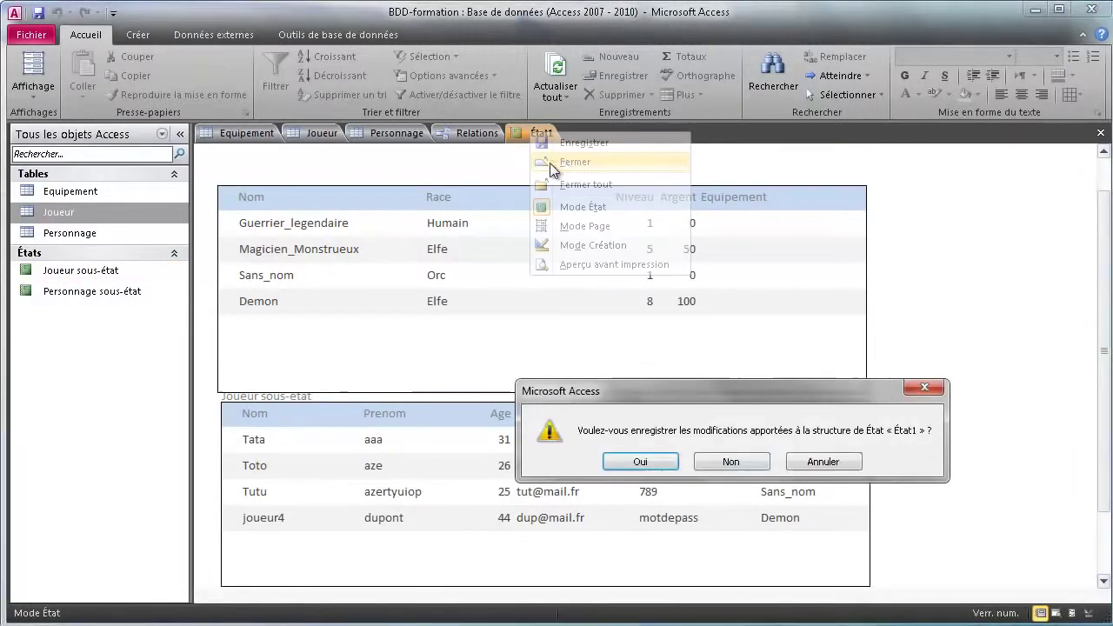
click(731, 462)
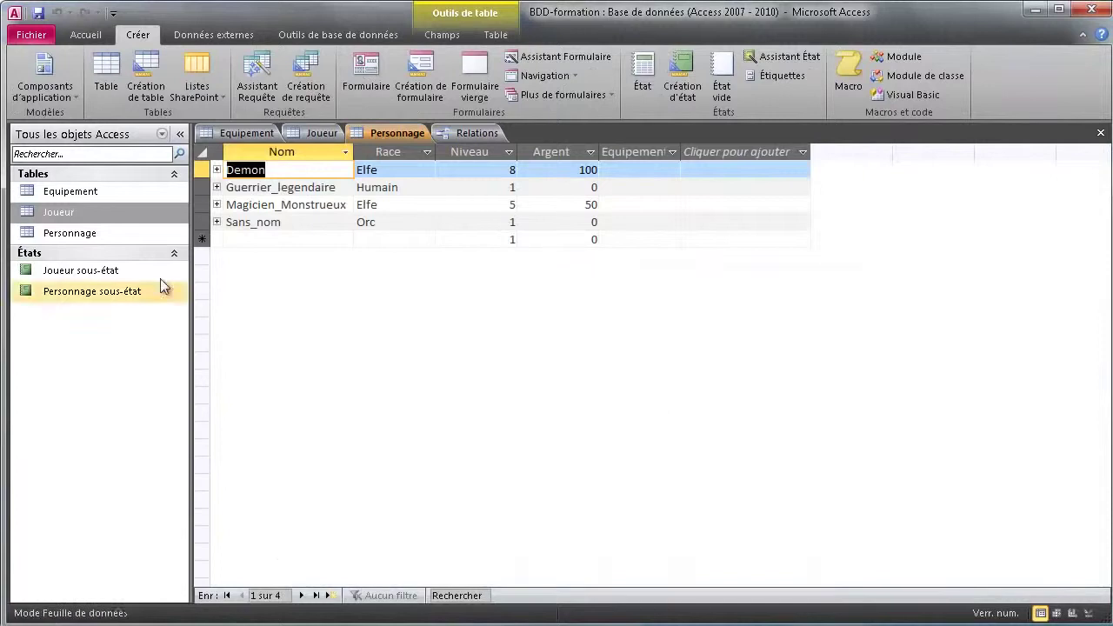
Delete the Joueur sous-état and Personnage sous-état reports from the database
right_click(111, 270)
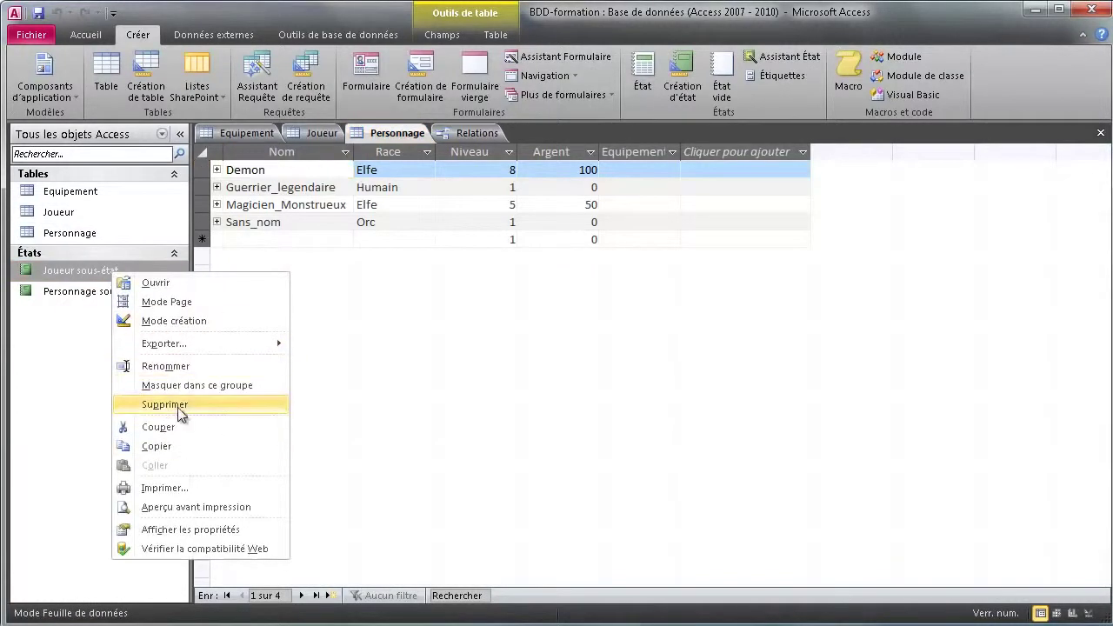
click(179, 406)
click(671, 468)
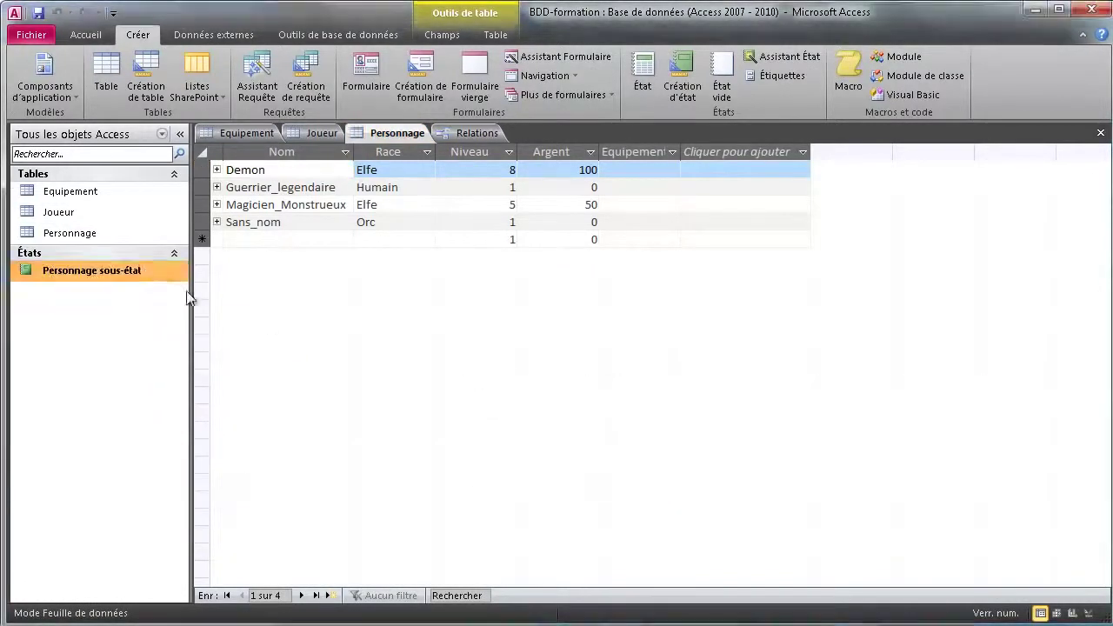
right_click(128, 268)
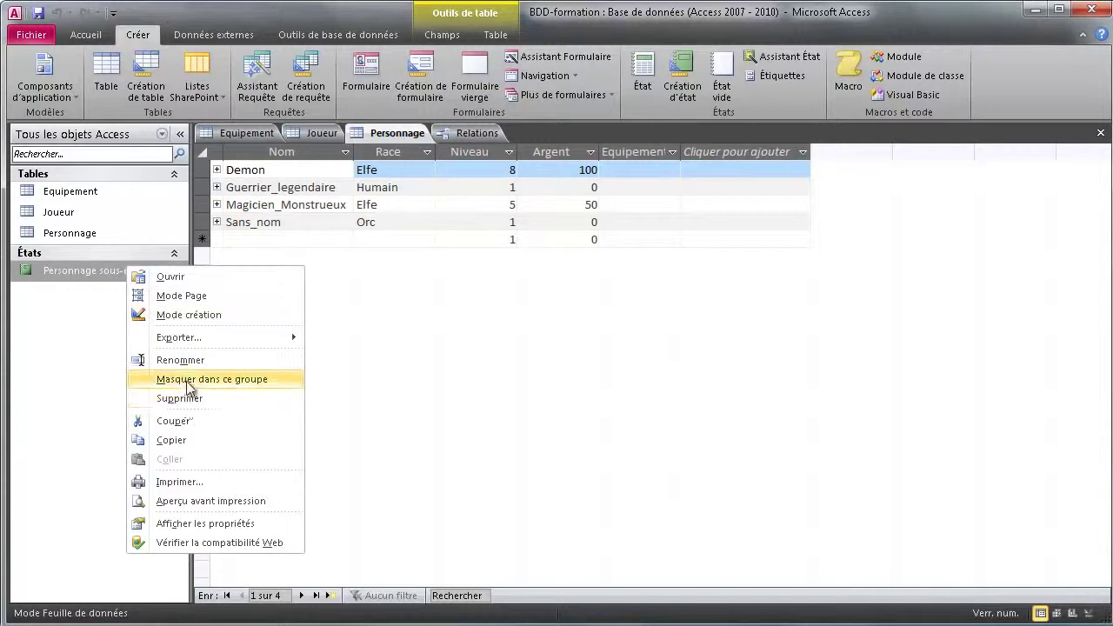
click(181, 398)
click(686, 468)
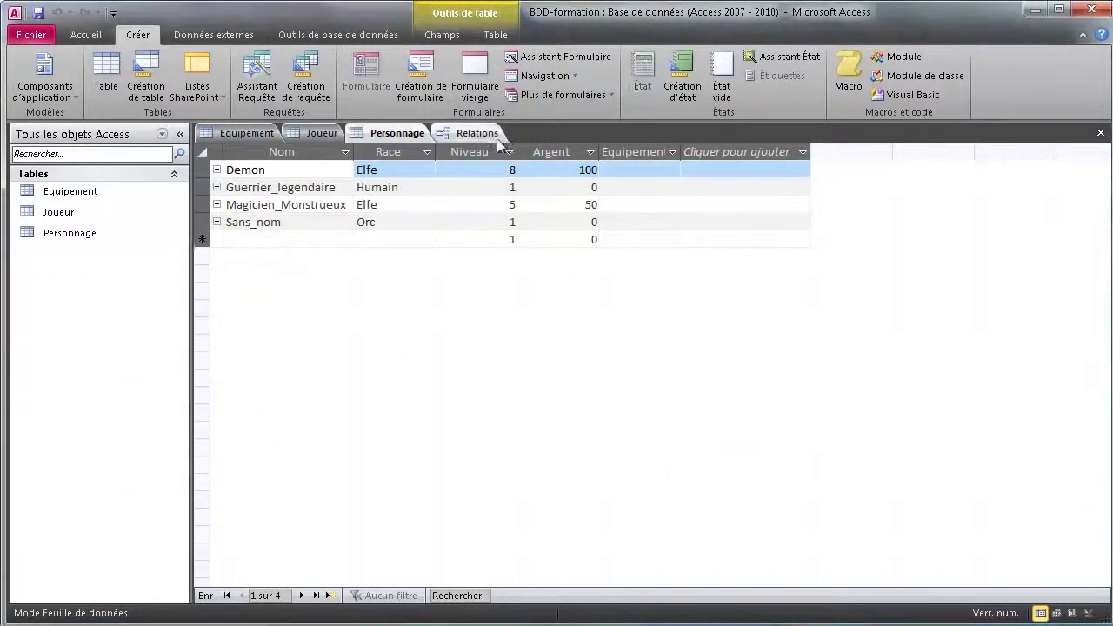
Close the Relations diagram without saving its layout changes
right_click(493, 137)
click(539, 170)
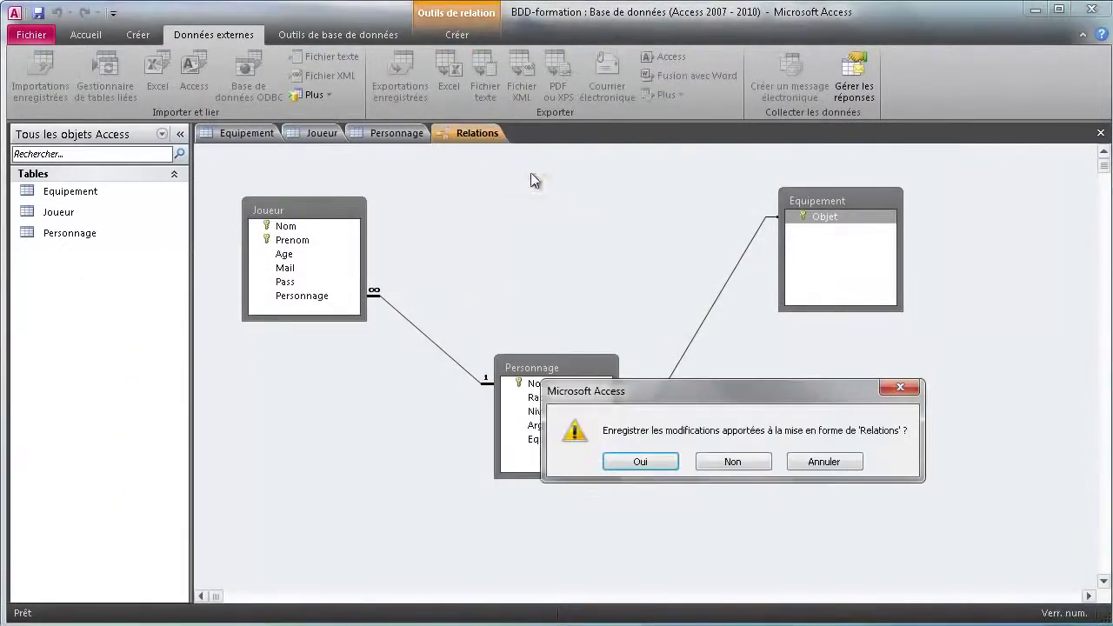
click(720, 468)
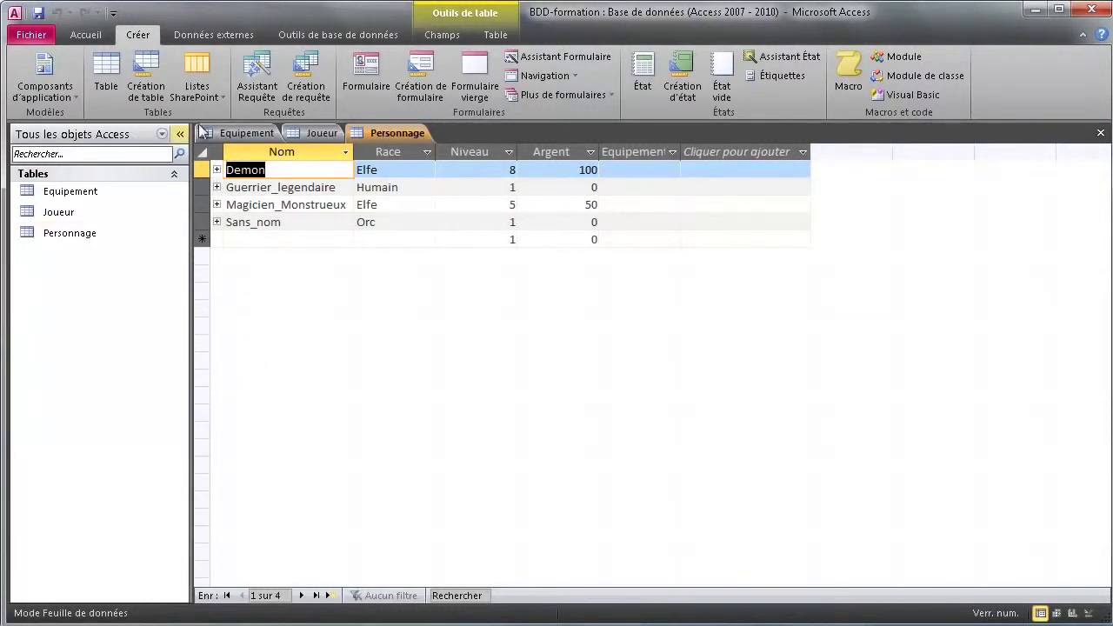
Close the open Personnage, Joueur and Equipement tables
right_click(411, 132)
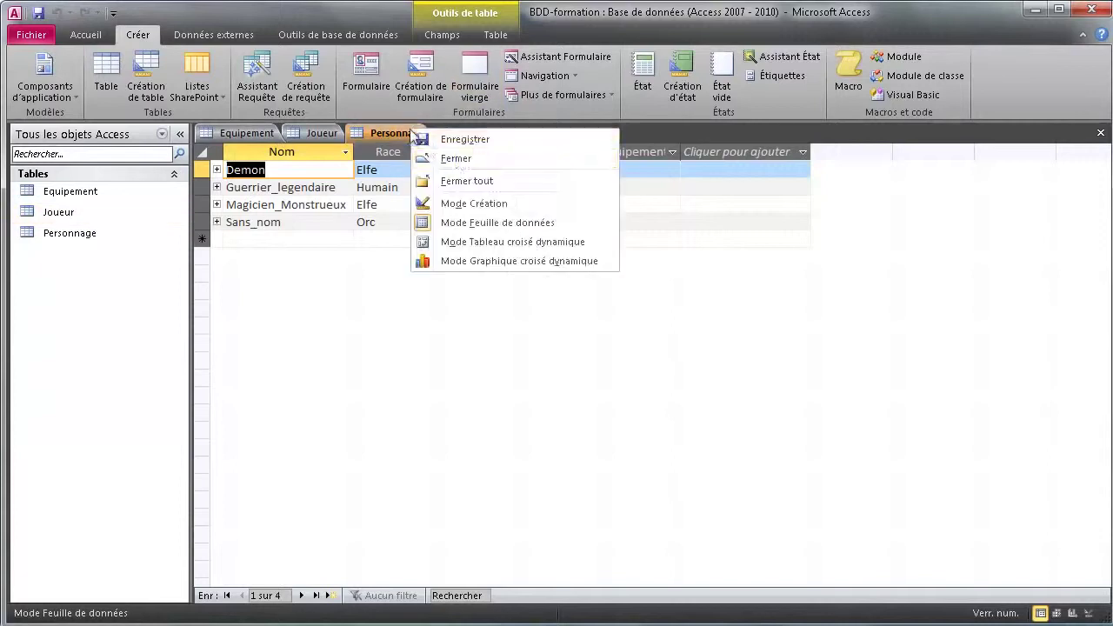
click(459, 161)
right_click(329, 132)
click(361, 163)
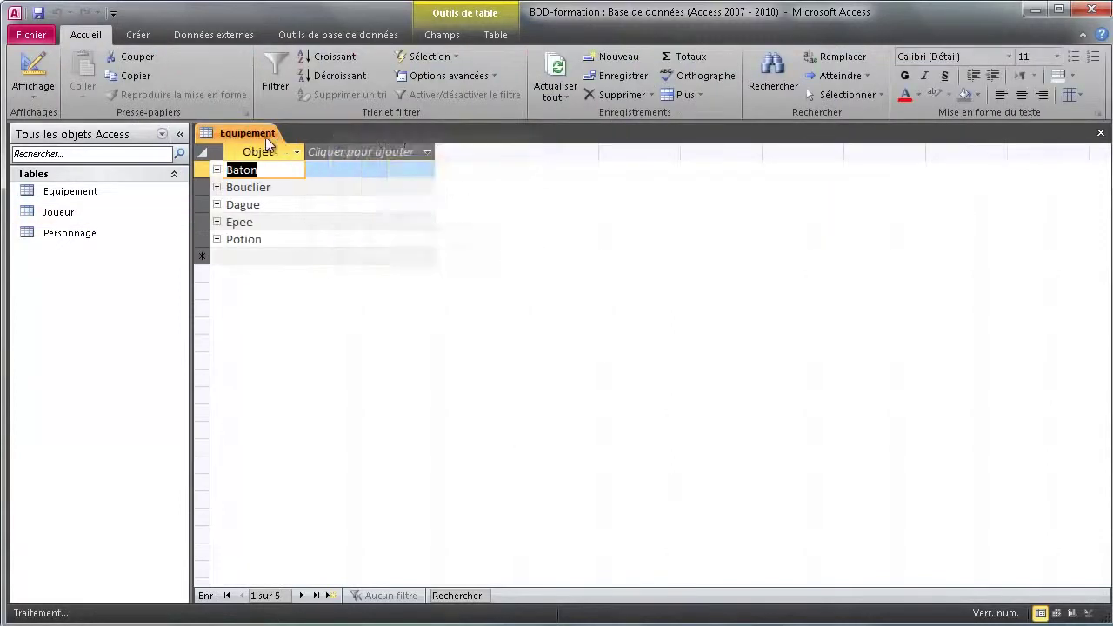
right_click(261, 132)
click(298, 163)
Start a simple query with the query wizard and include all fields of the Joueur and Personnage tables
click(136, 35)
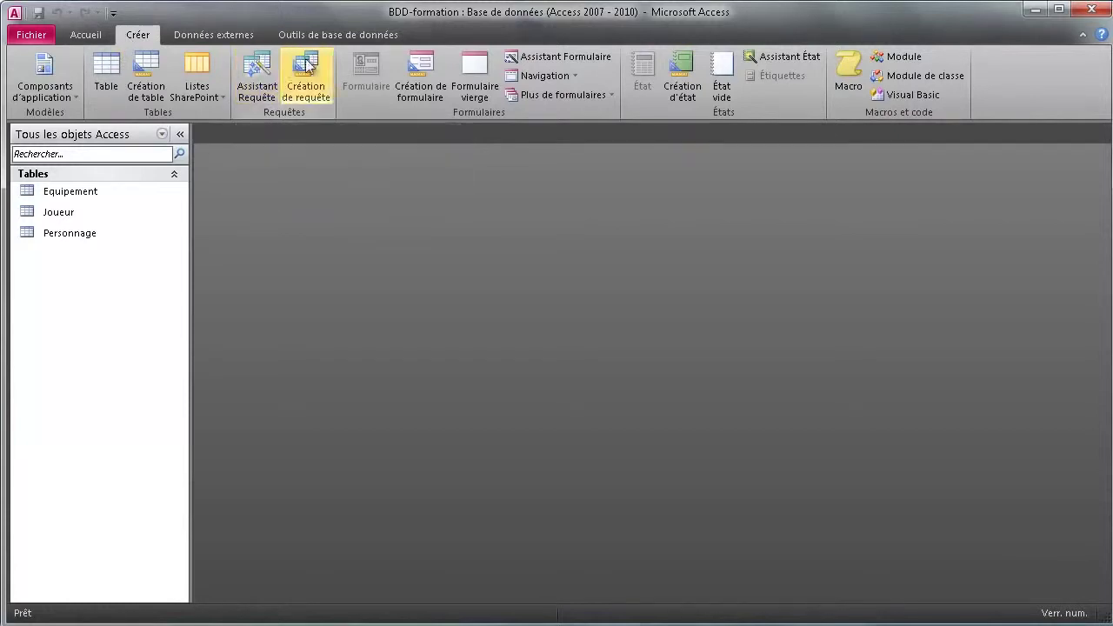
click(270, 84)
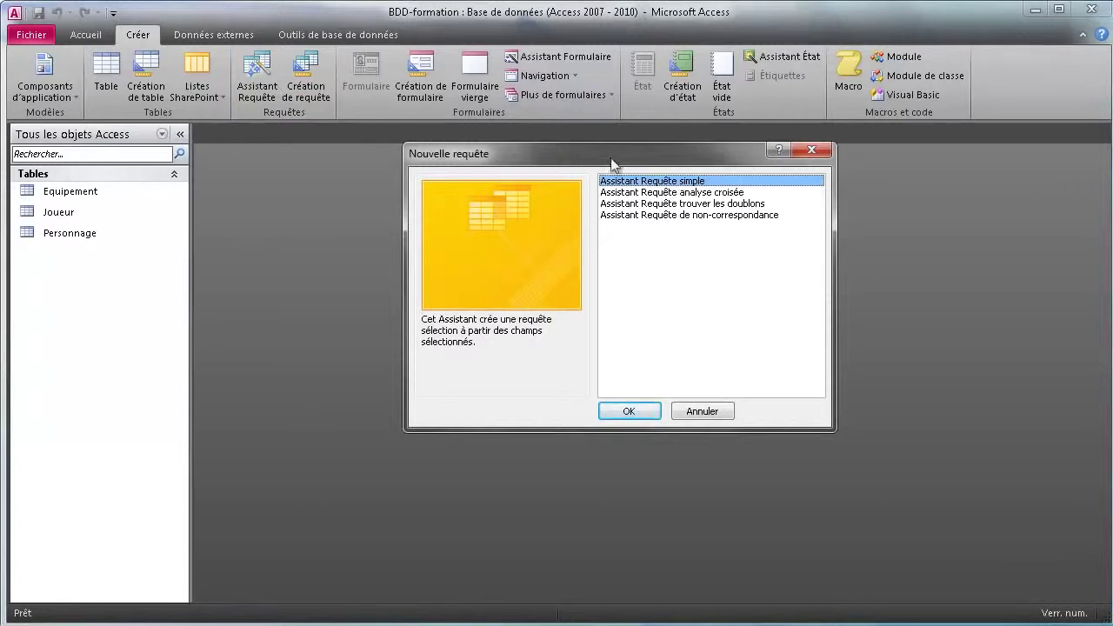
click(629, 412)
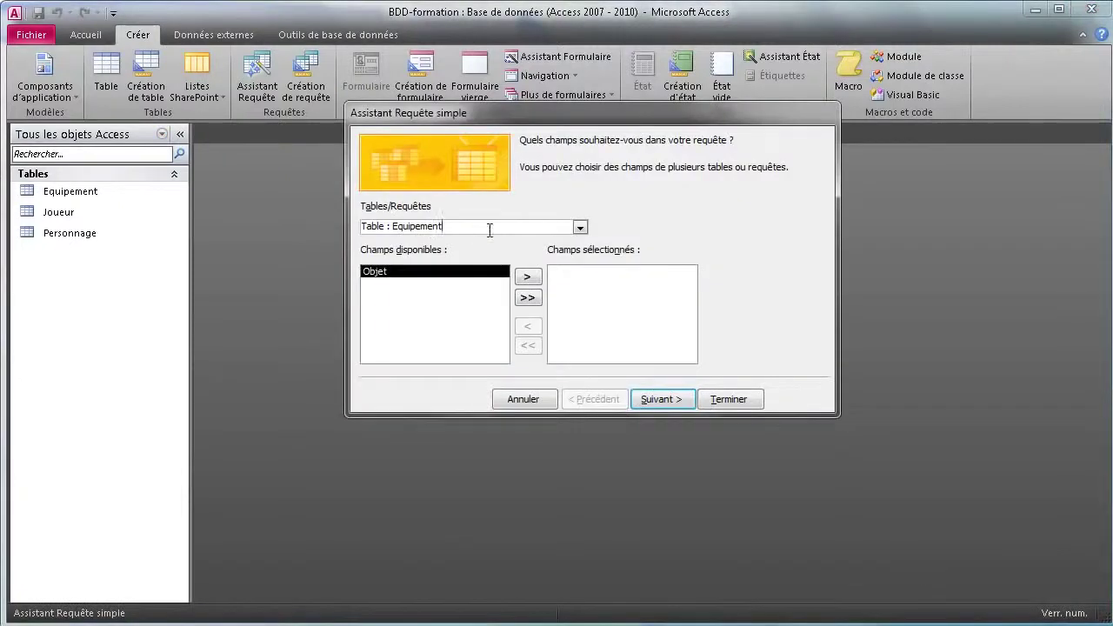
click(581, 227)
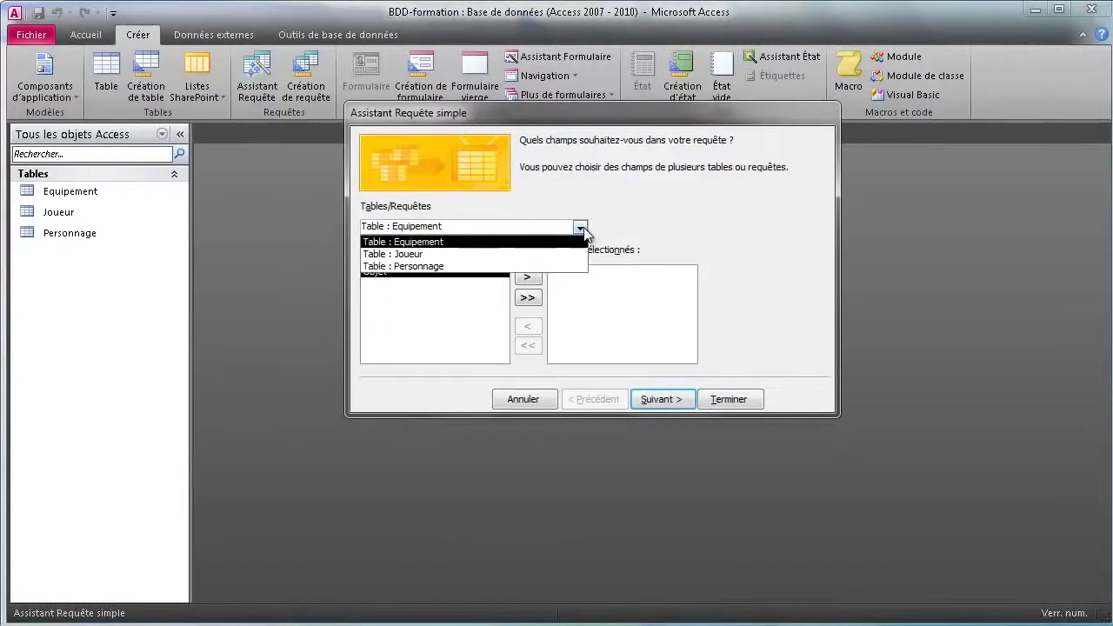
click(463, 255)
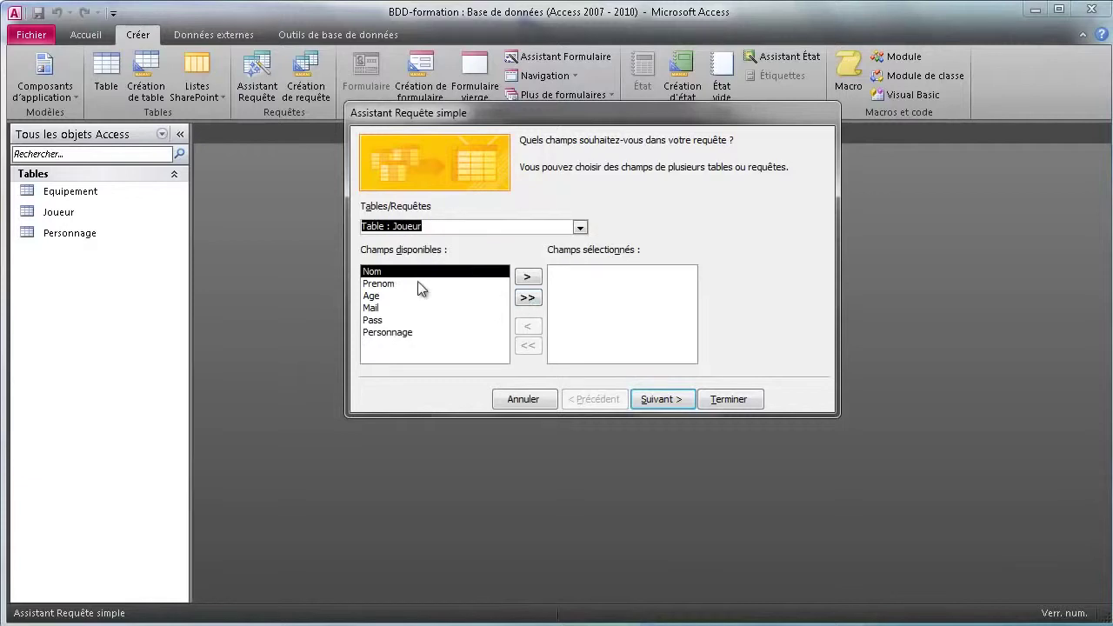
click(528, 297)
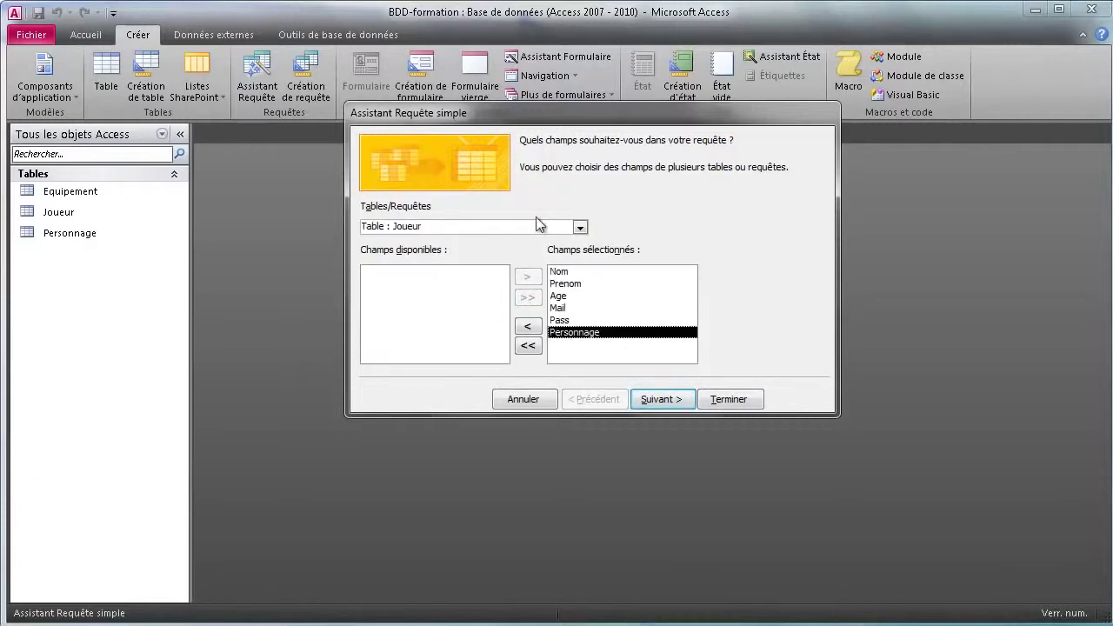
click(583, 229)
click(474, 269)
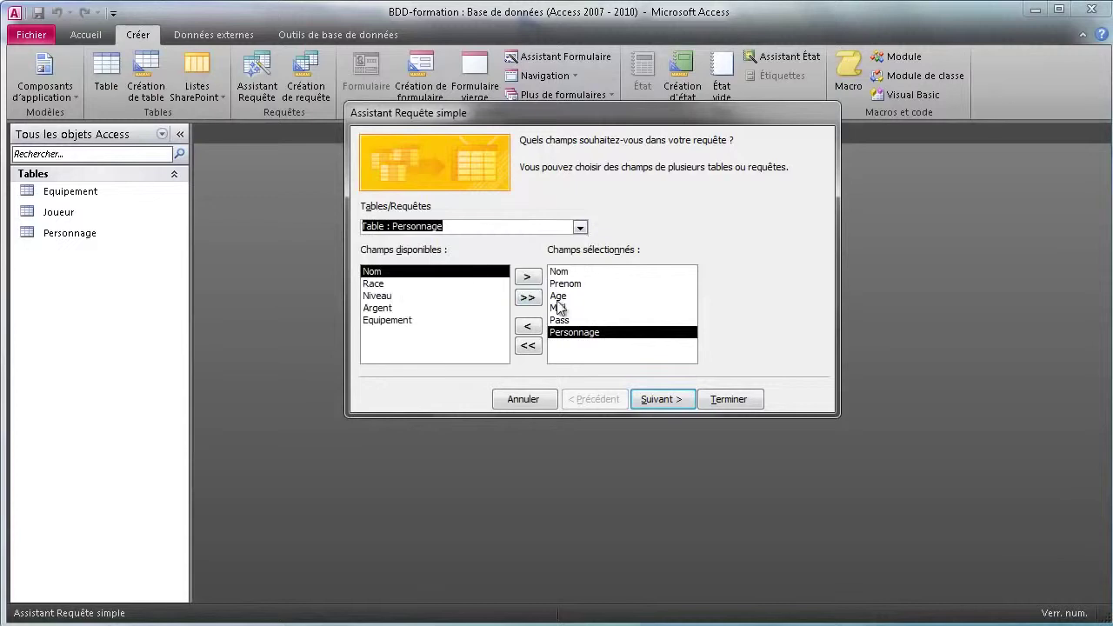
click(529, 299)
Finish the query as a detailed query titled Joueur Requête and open it to display its records
click(678, 402)
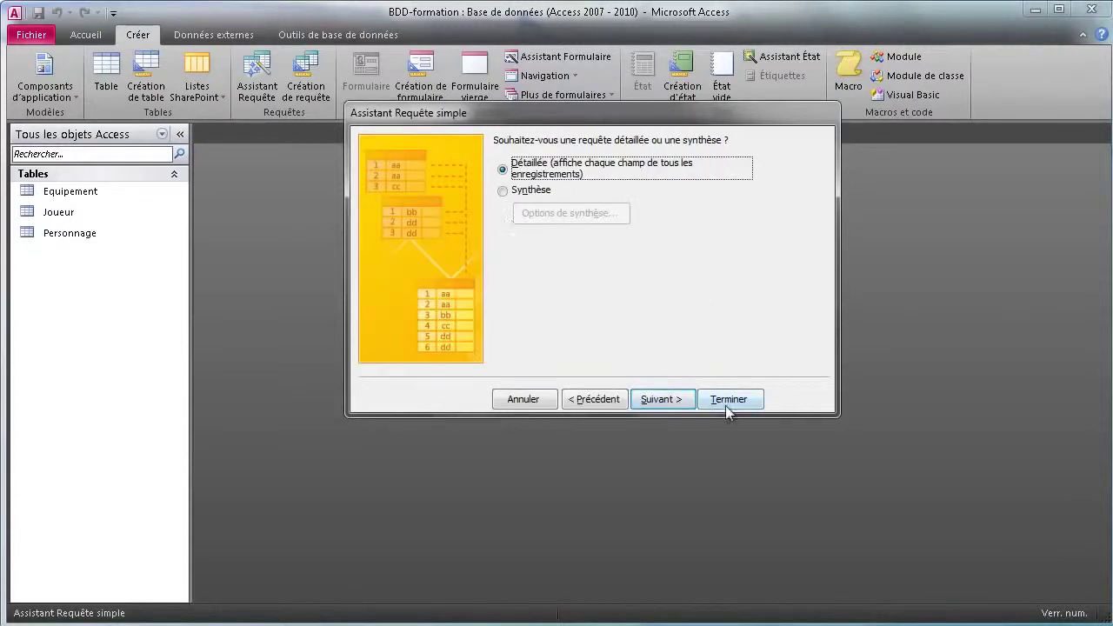
click(663, 399)
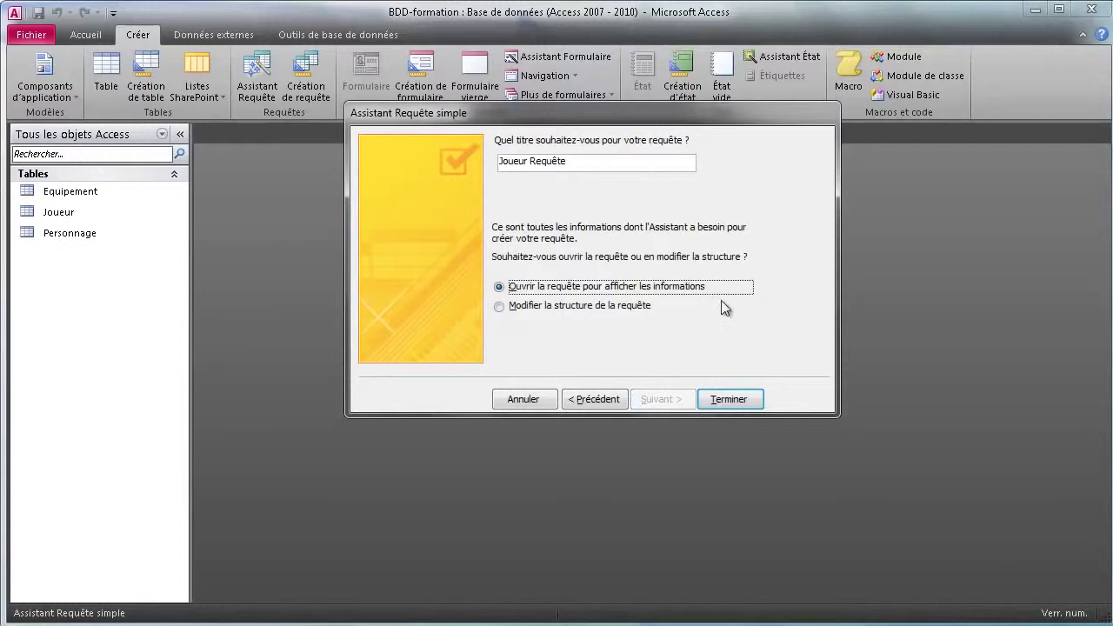
click(728, 399)
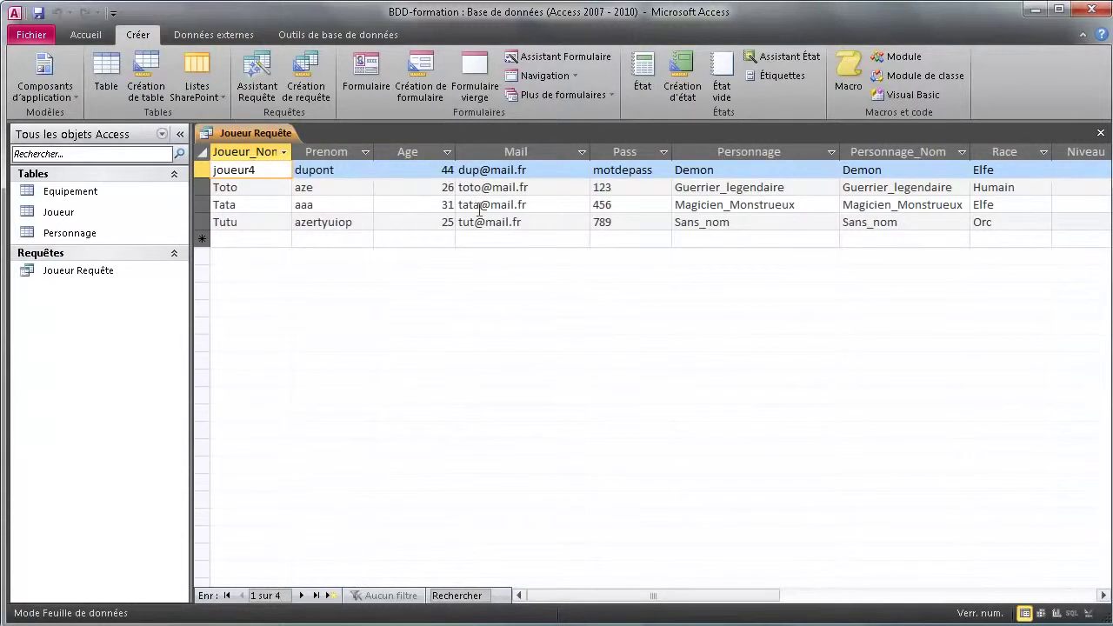
Examine the query results, comparing the Personnage and Personnage_Nom values in the first record
drag(690, 595, 651, 614)
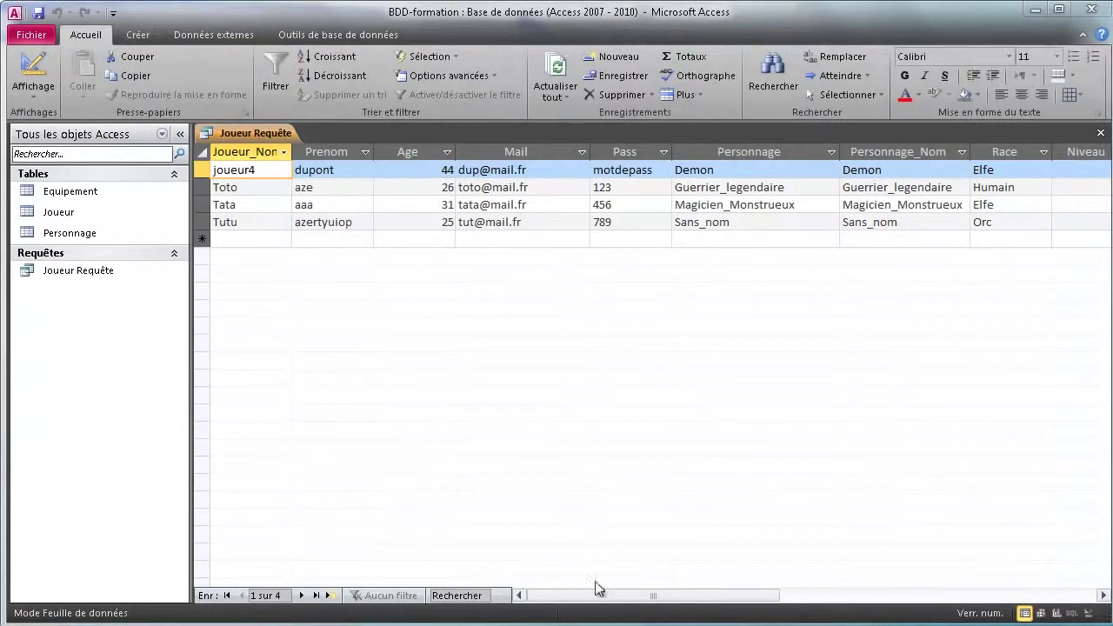
click(590, 598)
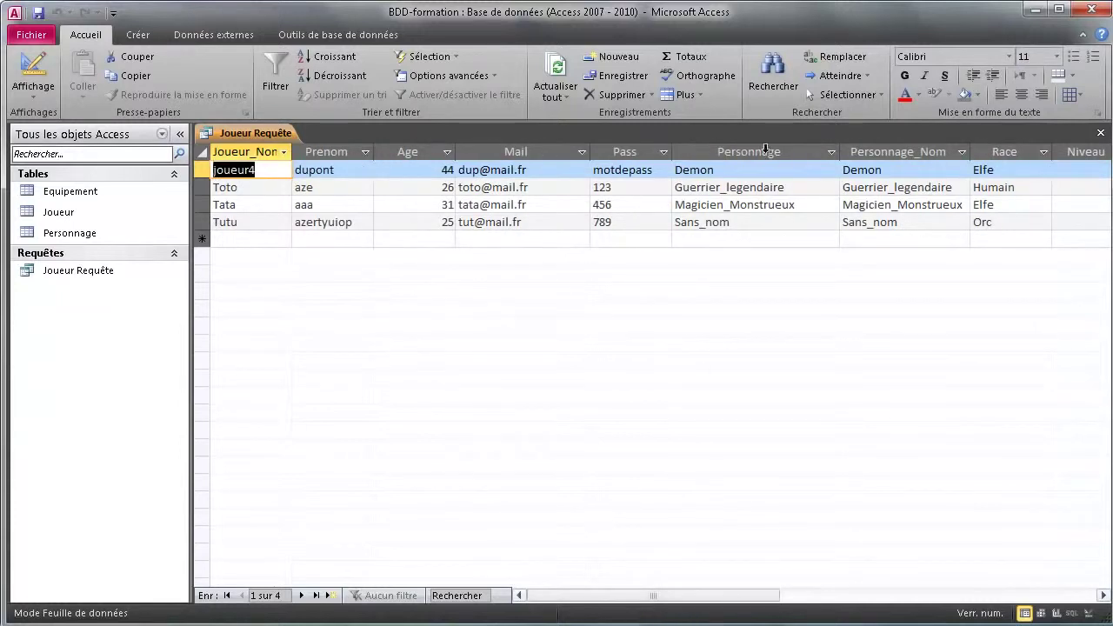
click(264, 175)
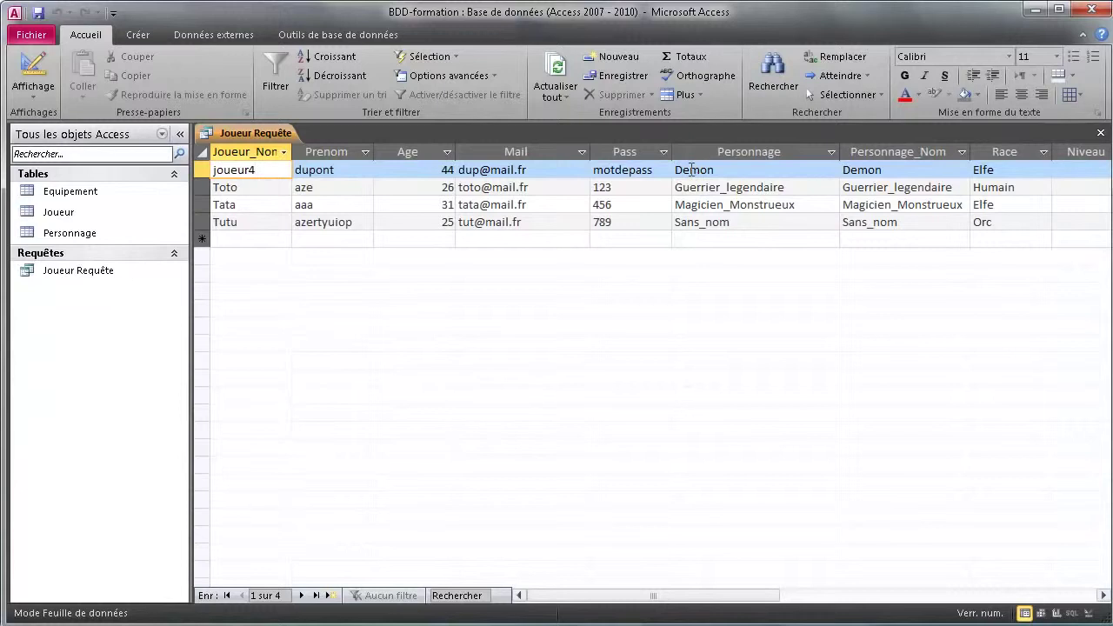
drag(692, 170, 901, 171)
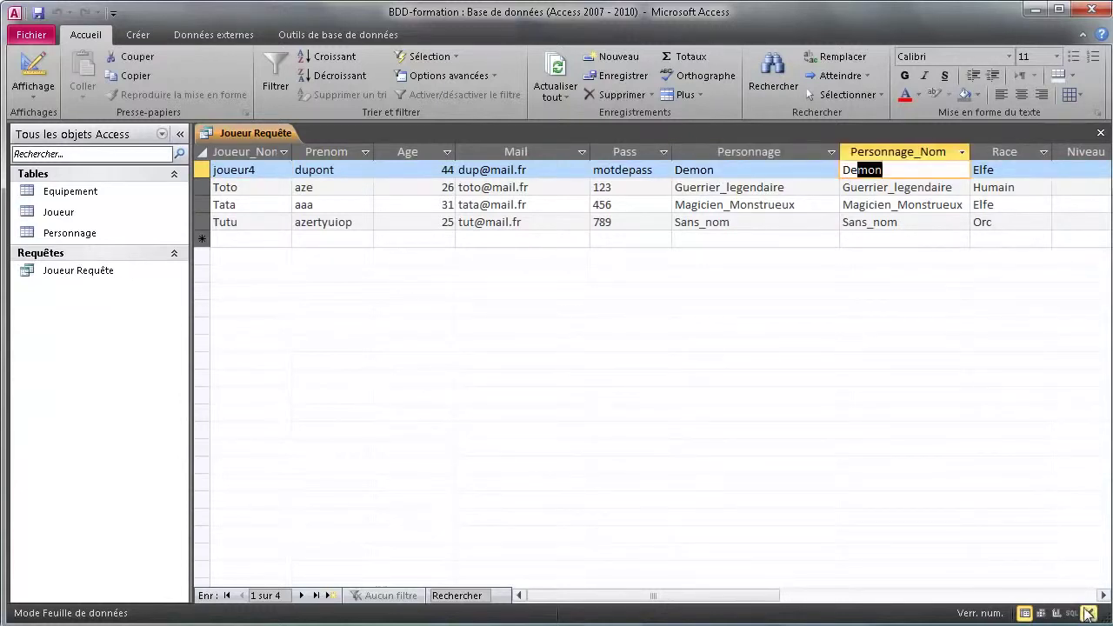
Open Joueur Requête in design view and enlarge the field grid beneath the table diagram
click(33, 67)
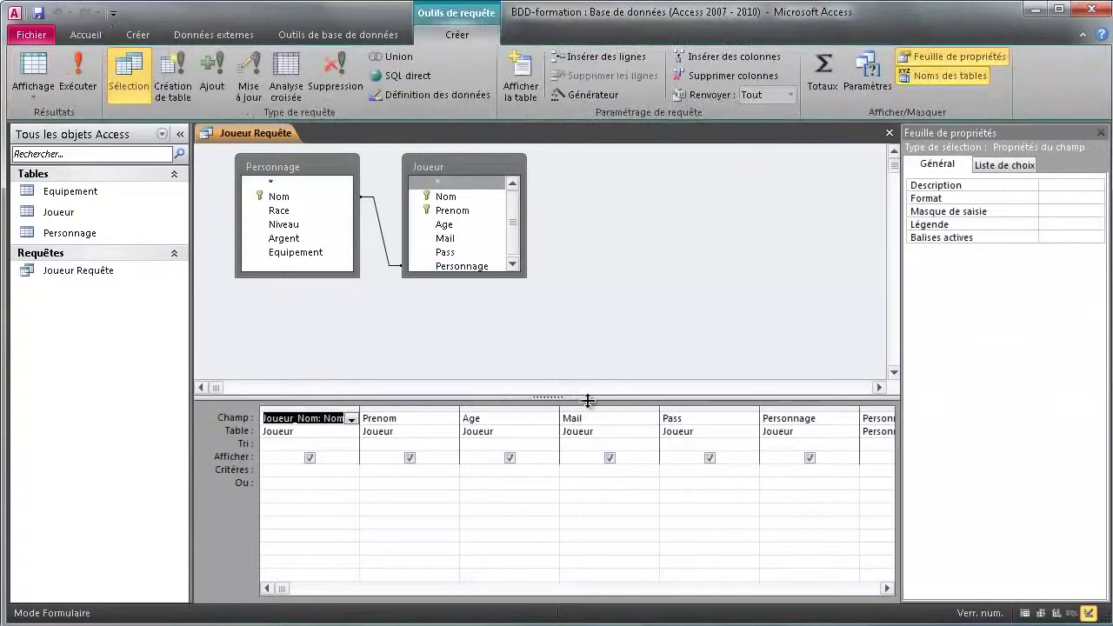
drag(546, 397, 560, 372)
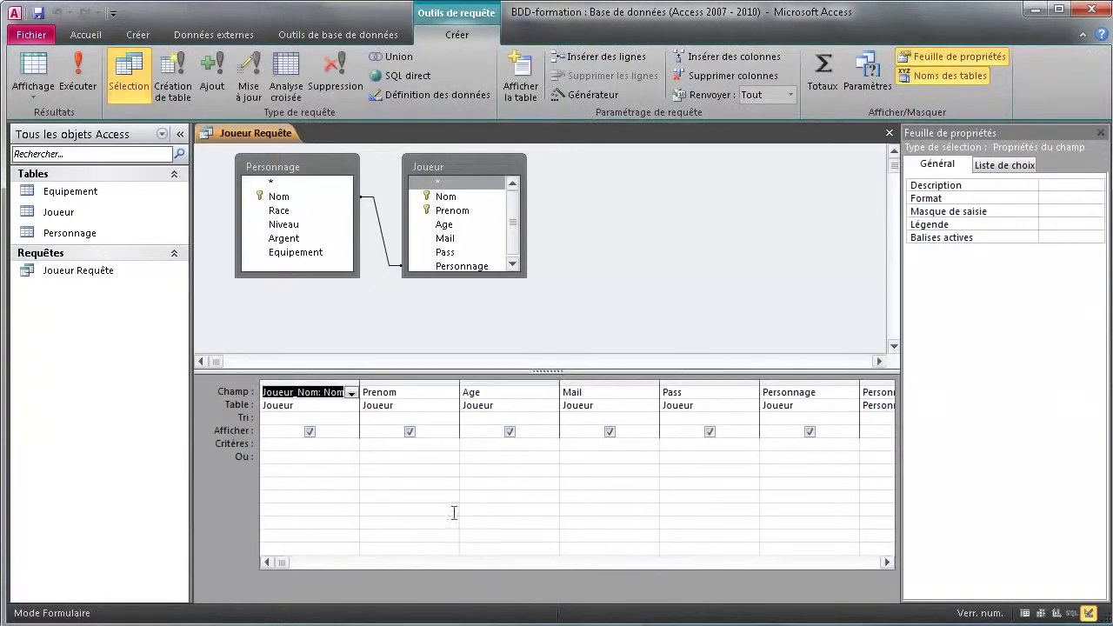
Hide all six Joueur fields, from Joueur_Nom through Personnage, from the query output
drag(288, 563, 306, 534)
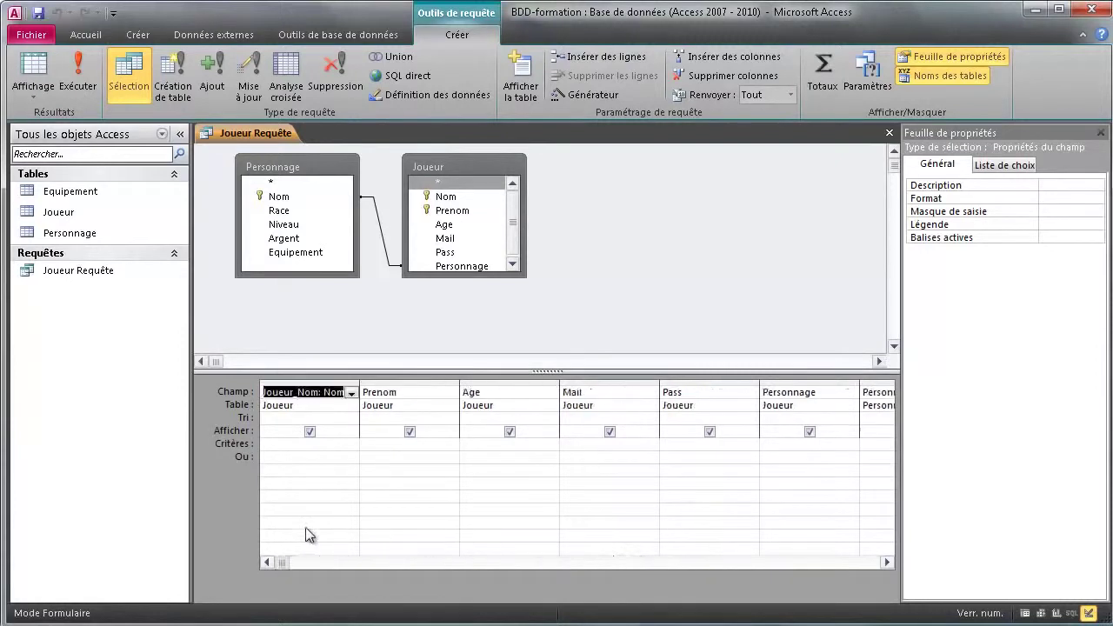
click(302, 408)
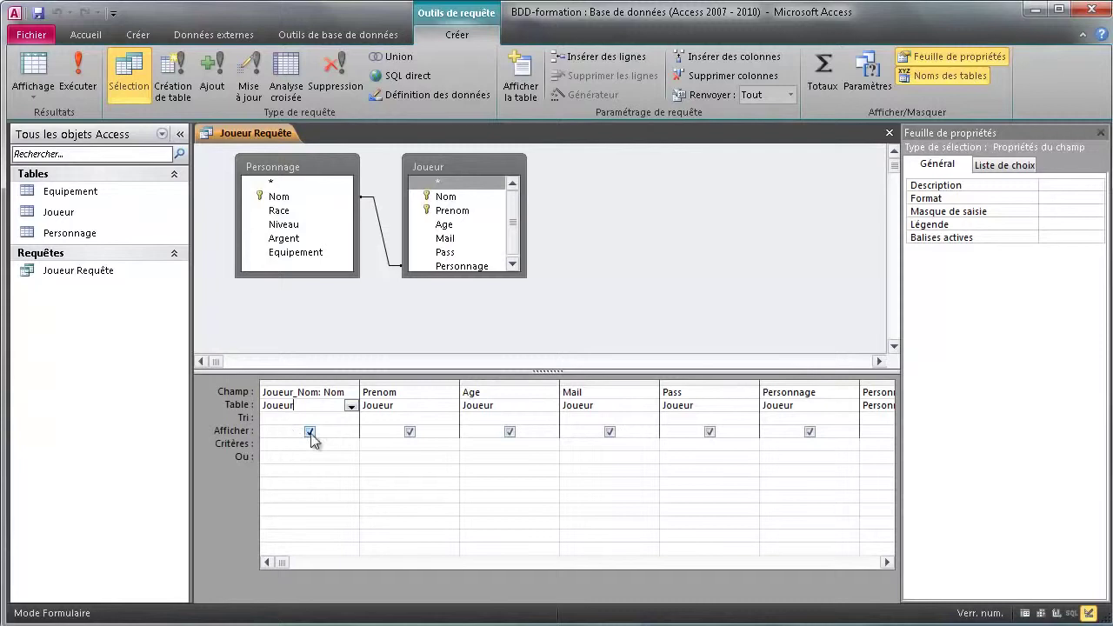
click(310, 432)
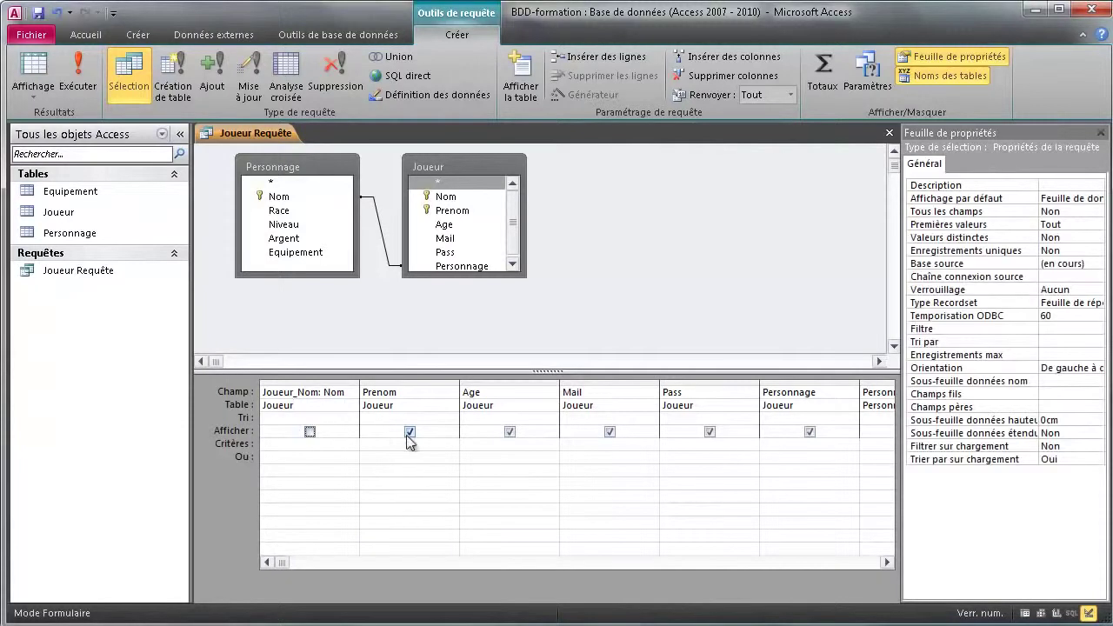
click(510, 432)
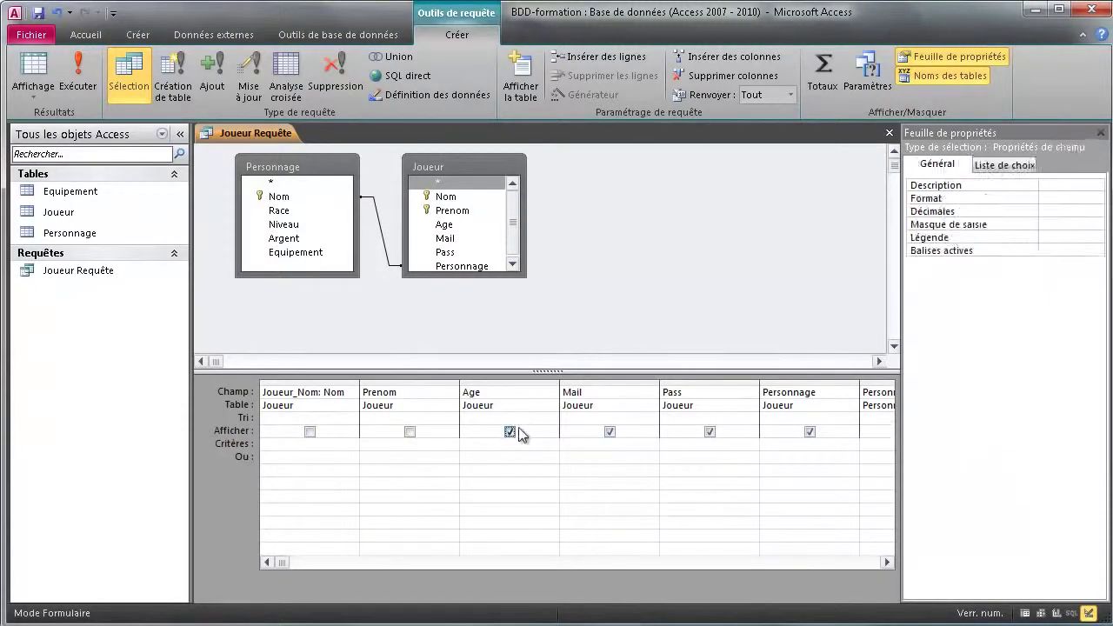
click(610, 432)
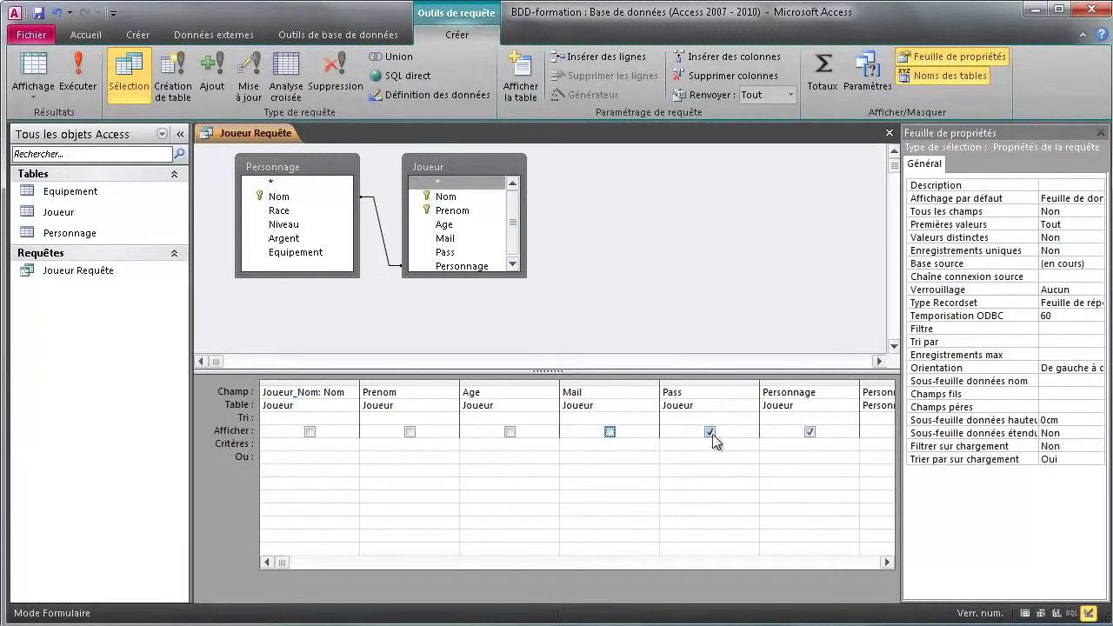
click(810, 432)
Hide all the Personnage table fields from the query output and try to display the query's results
drag(301, 562, 458, 563)
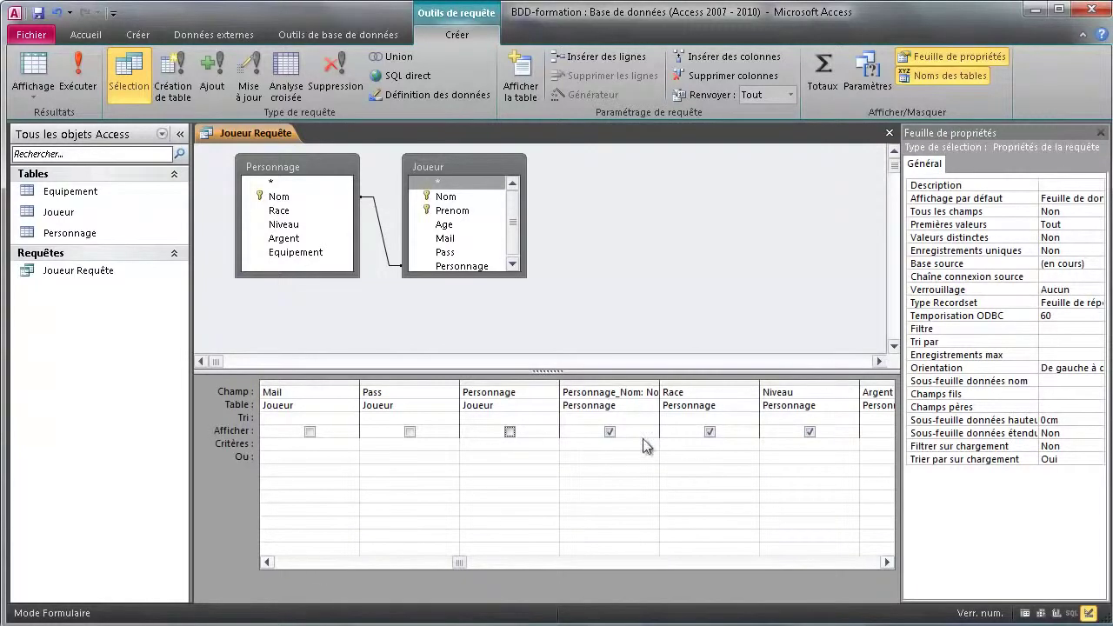
click(610, 431)
click(709, 431)
click(887, 562)
click(887, 563)
click(887, 563)
click(610, 433)
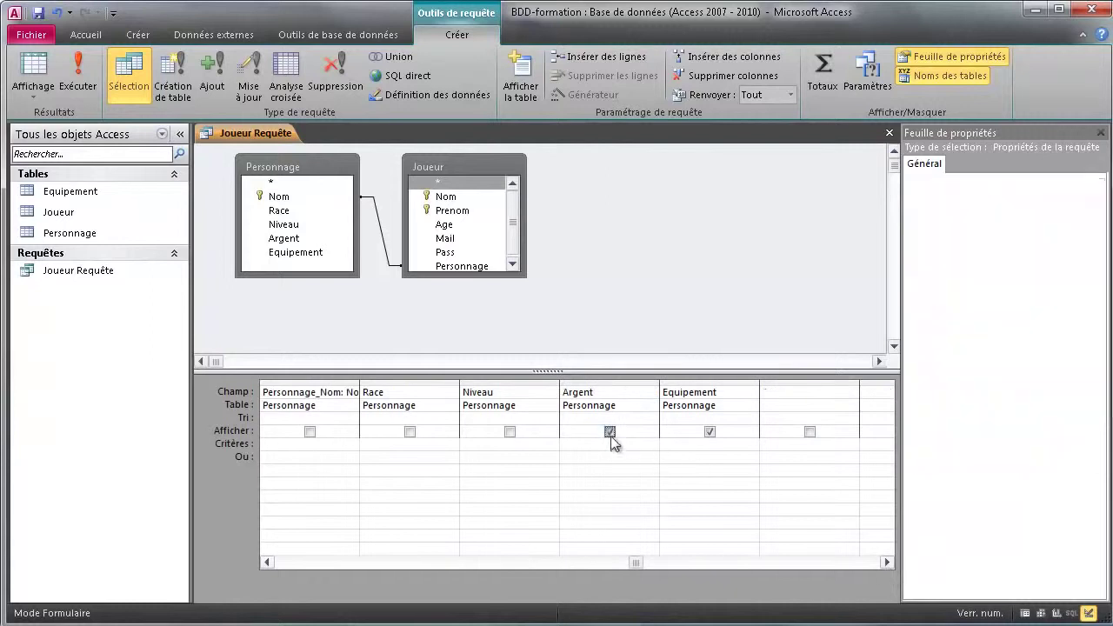
click(710, 431)
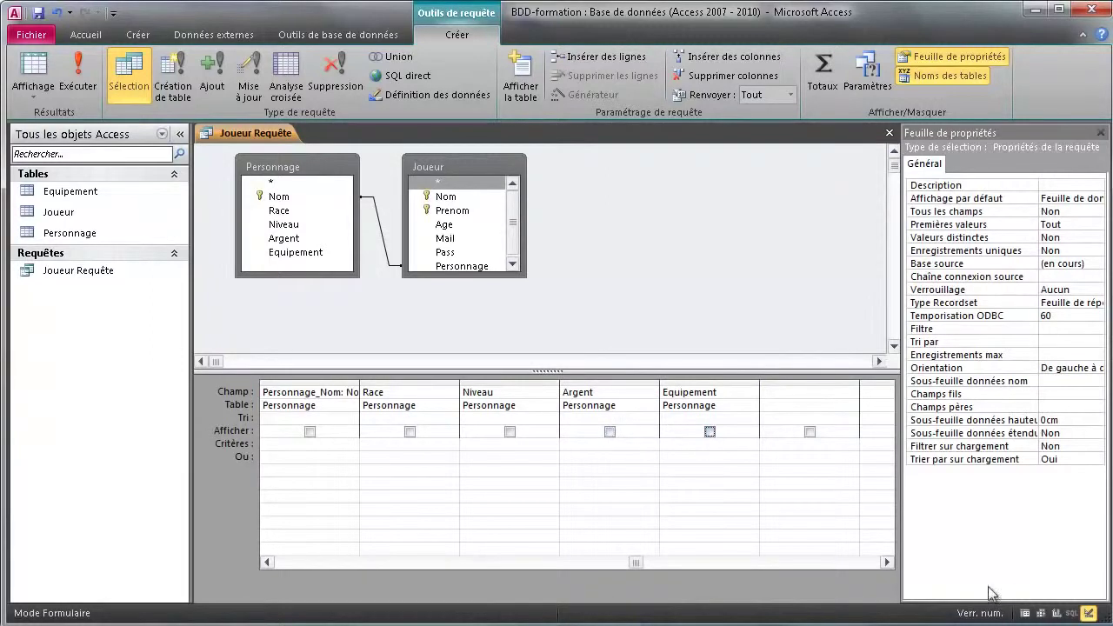
click(1024, 614)
click(787, 461)
Show only the Joueur_Nom field in the query output and display the results
drag(643, 565, 289, 563)
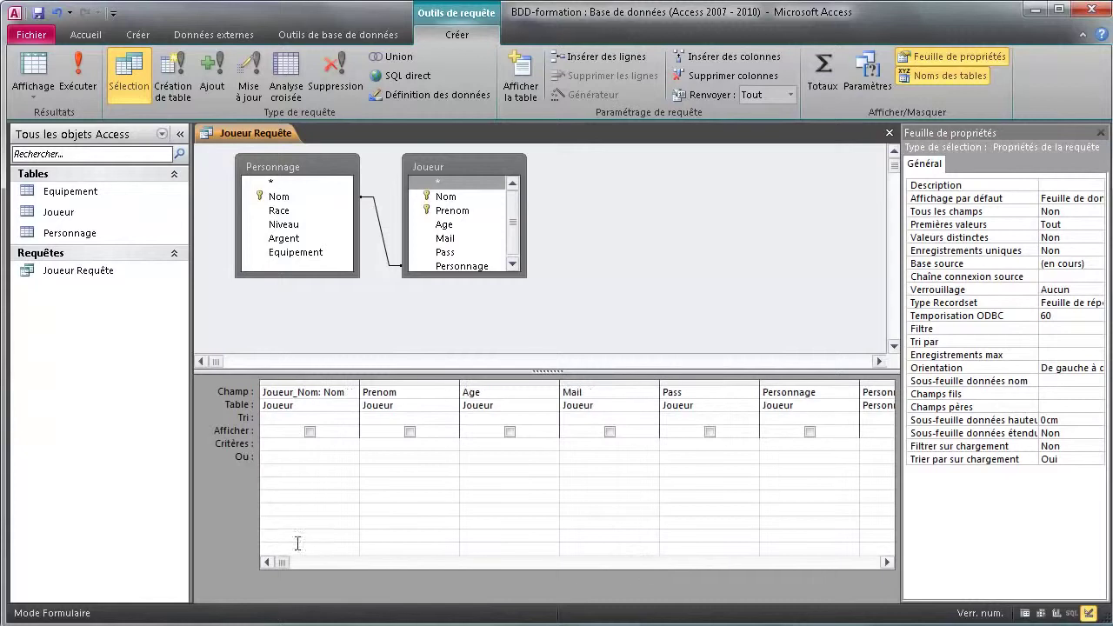
click(310, 432)
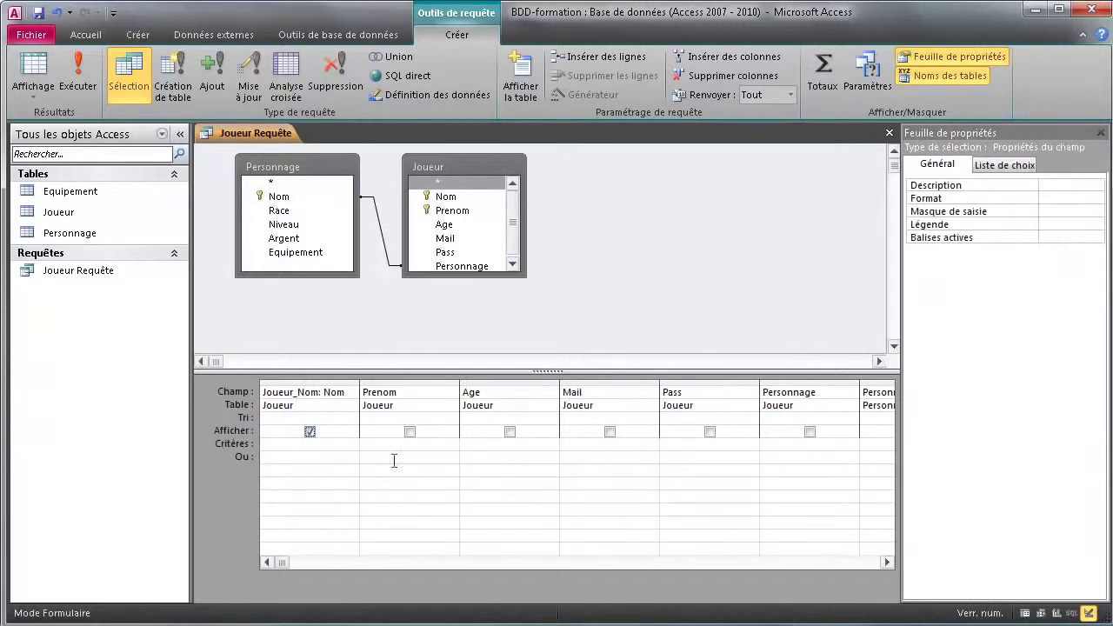
click(1024, 614)
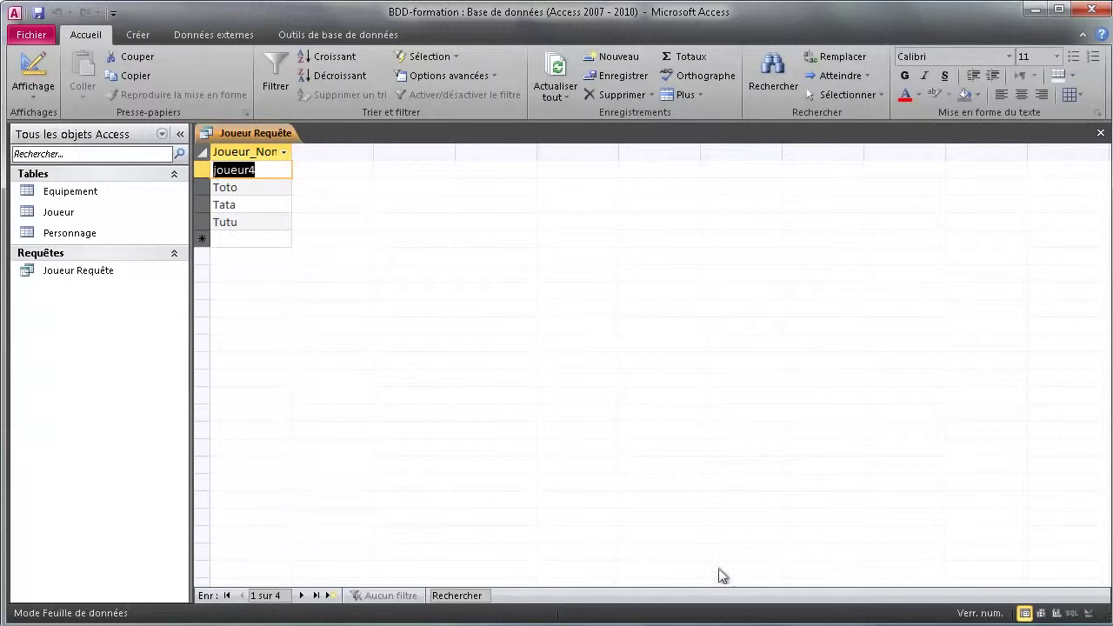
Sort the Joueur_Nom field in descending order (Décroissant) and display the query's results
click(1088, 613)
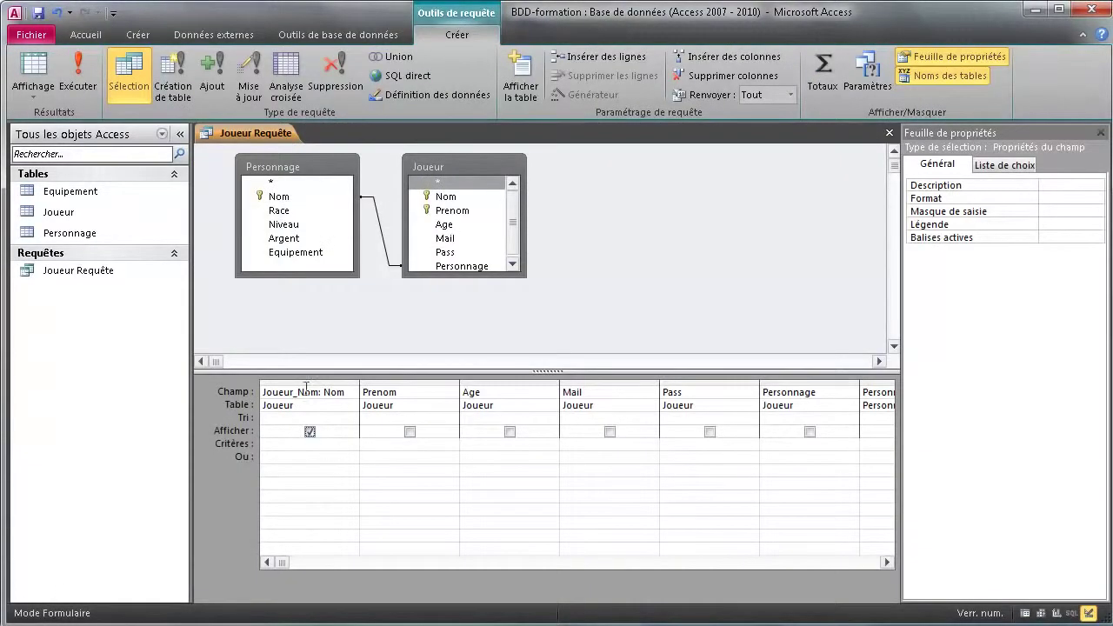
click(331, 418)
click(351, 420)
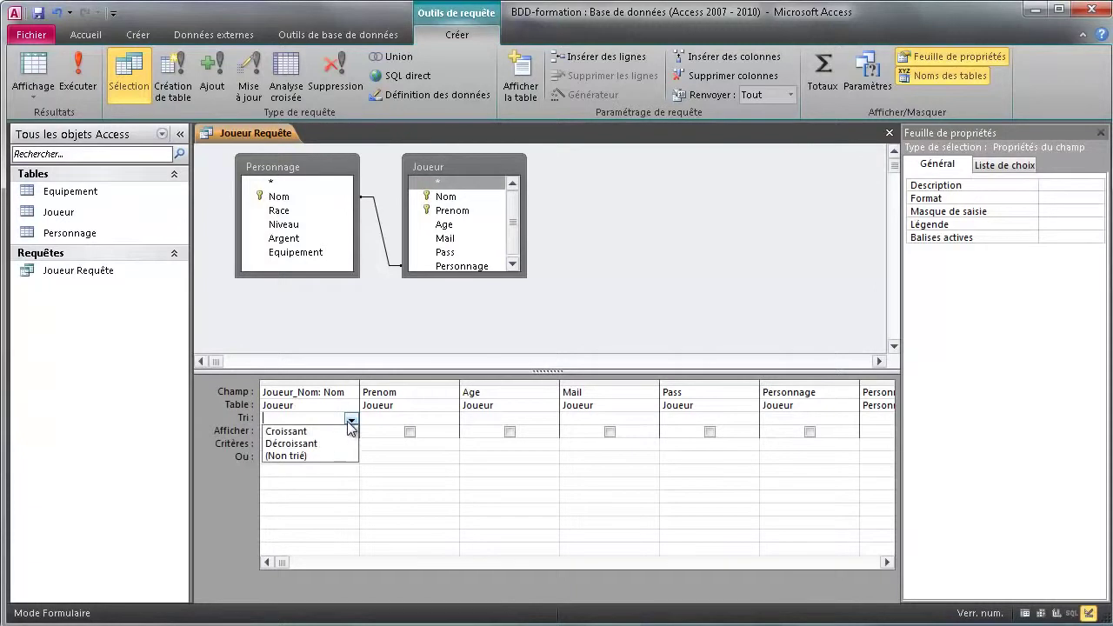
click(308, 442)
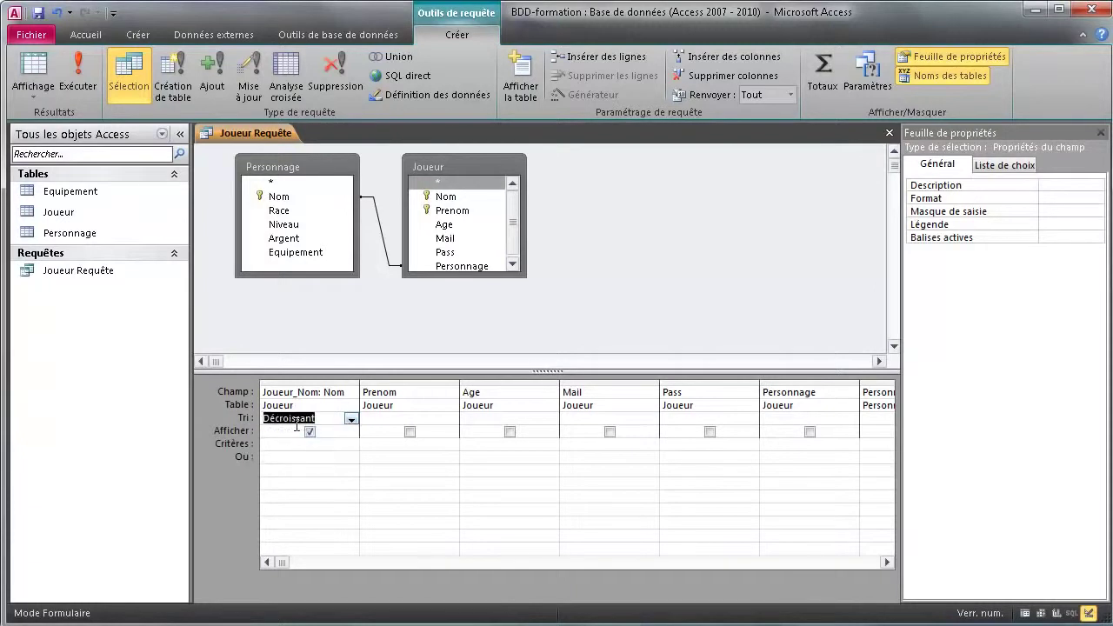
click(350, 420)
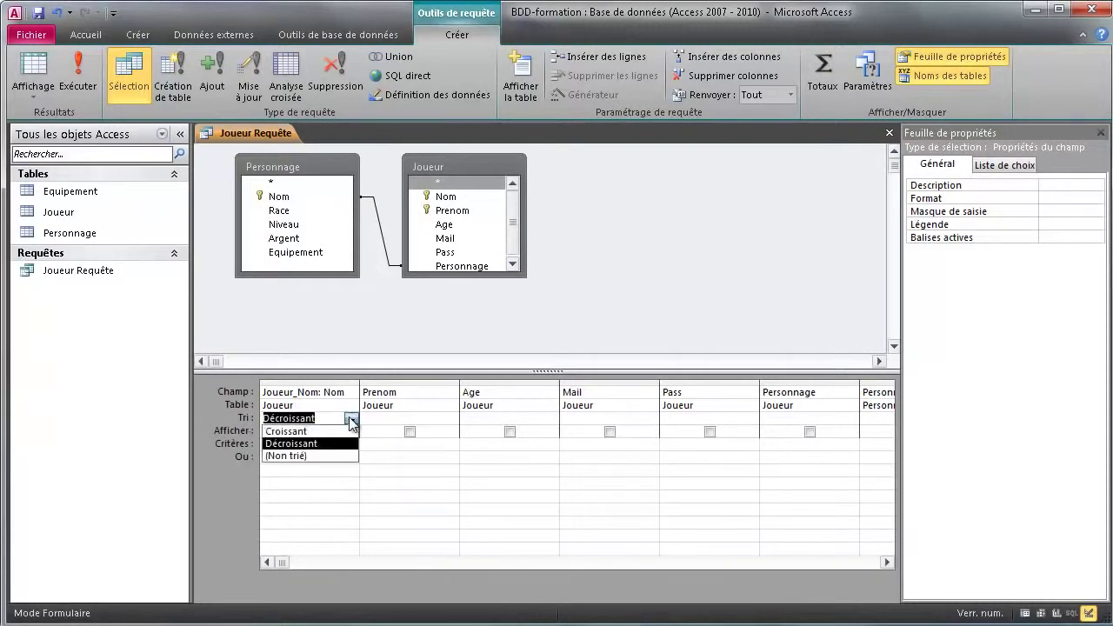
click(352, 421)
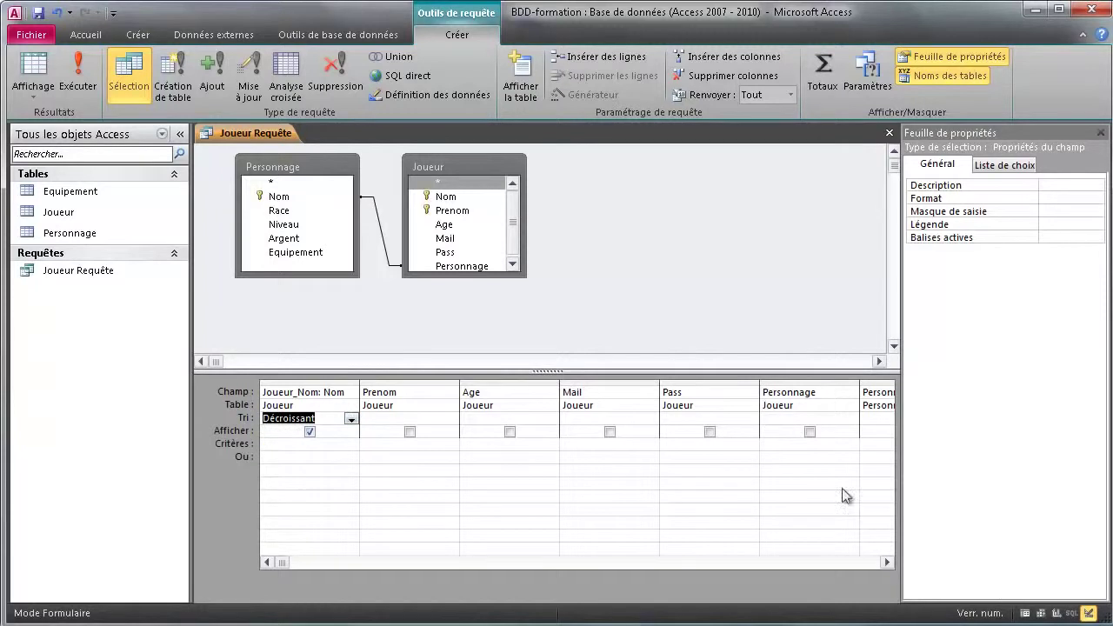
click(1026, 613)
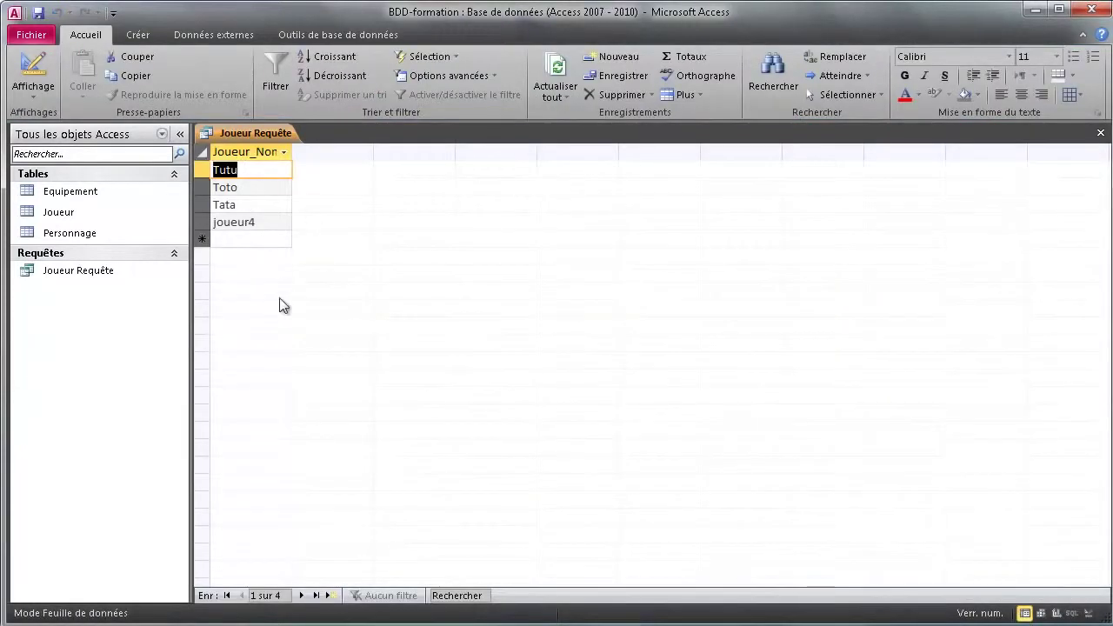
Add the criterion Toto to the Joueur_Nom field and display the filtered results
click(1090, 613)
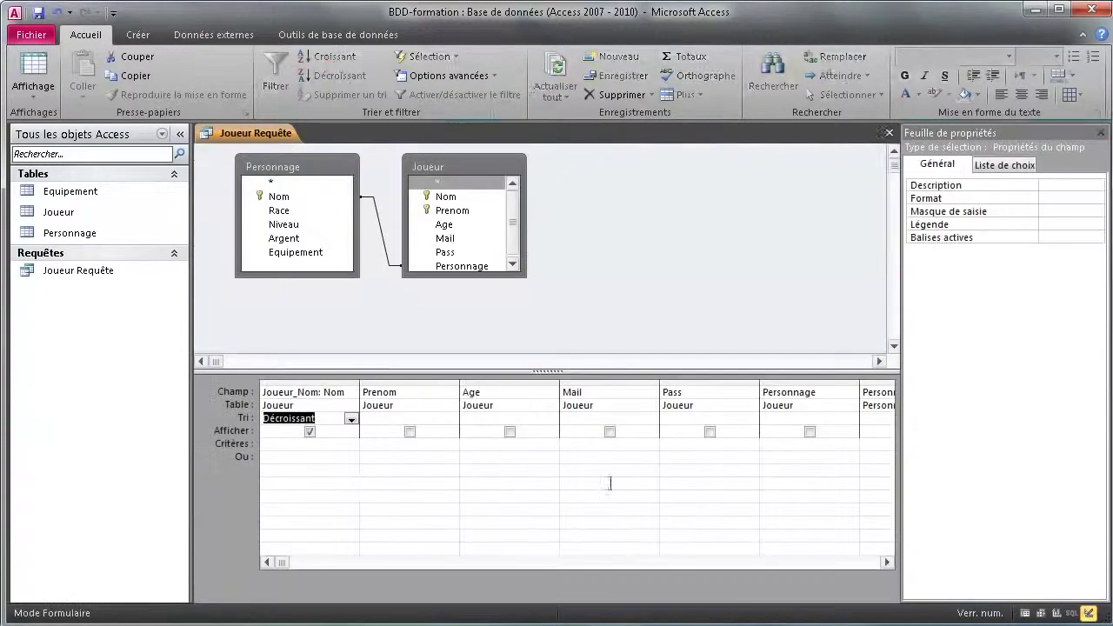
click(300, 441)
text(Toto)
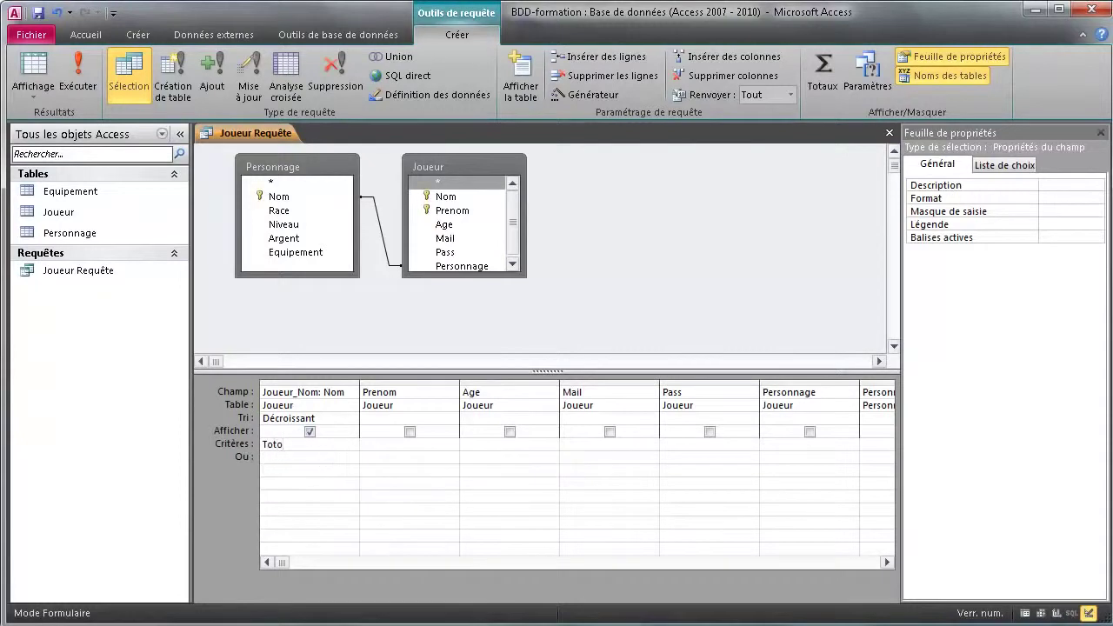
click(1027, 613)
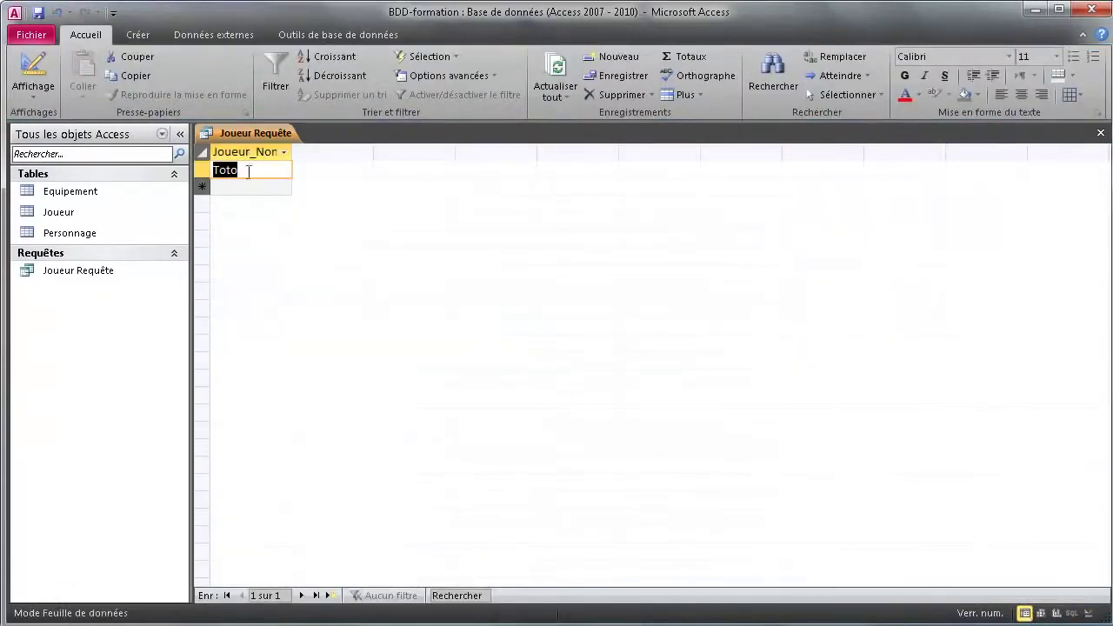
Show the Joueur table's Personnage field alongside Joueur_Nom and check the character returned for Toto
click(1090, 614)
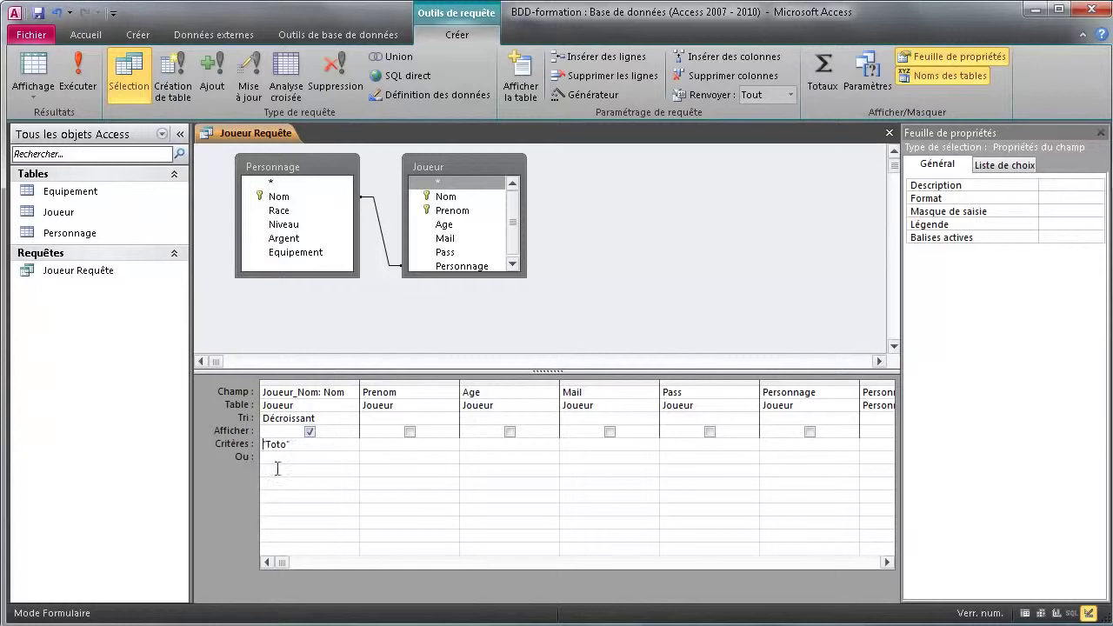
click(309, 433)
click(810, 431)
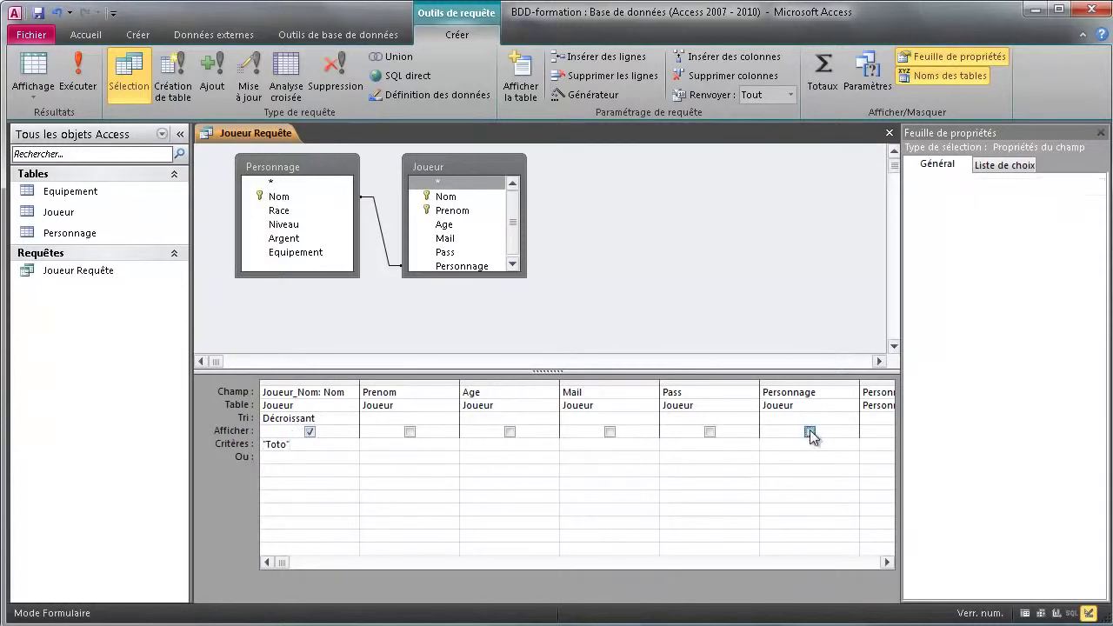
click(1025, 613)
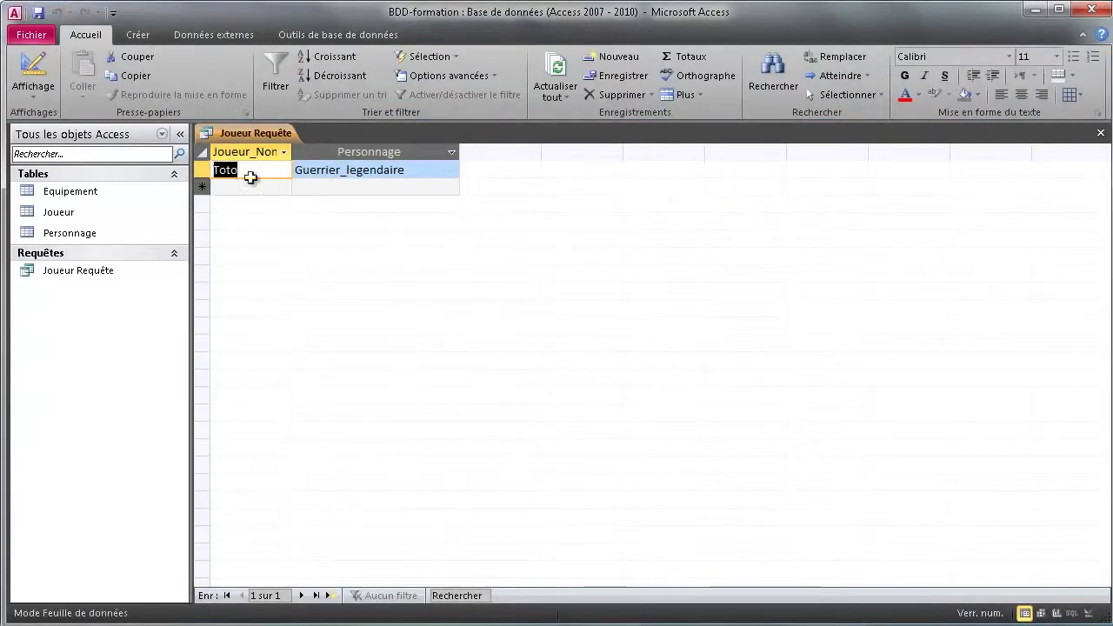
drag(309, 172, 423, 199)
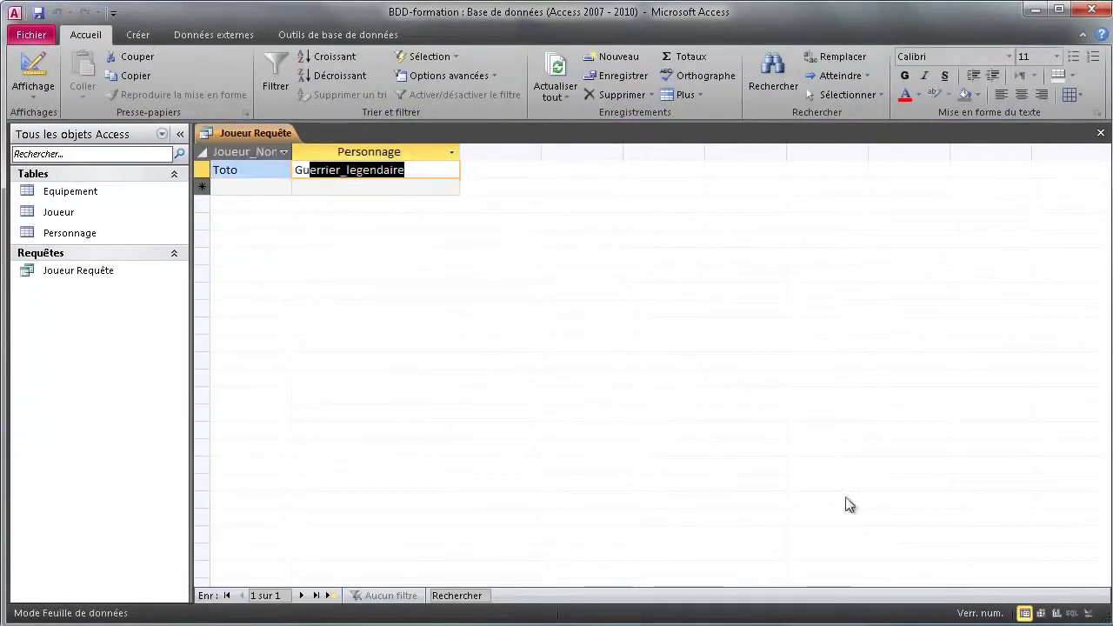
Show the Niveau and Argent fields in the query output and check their values in the results
click(1090, 614)
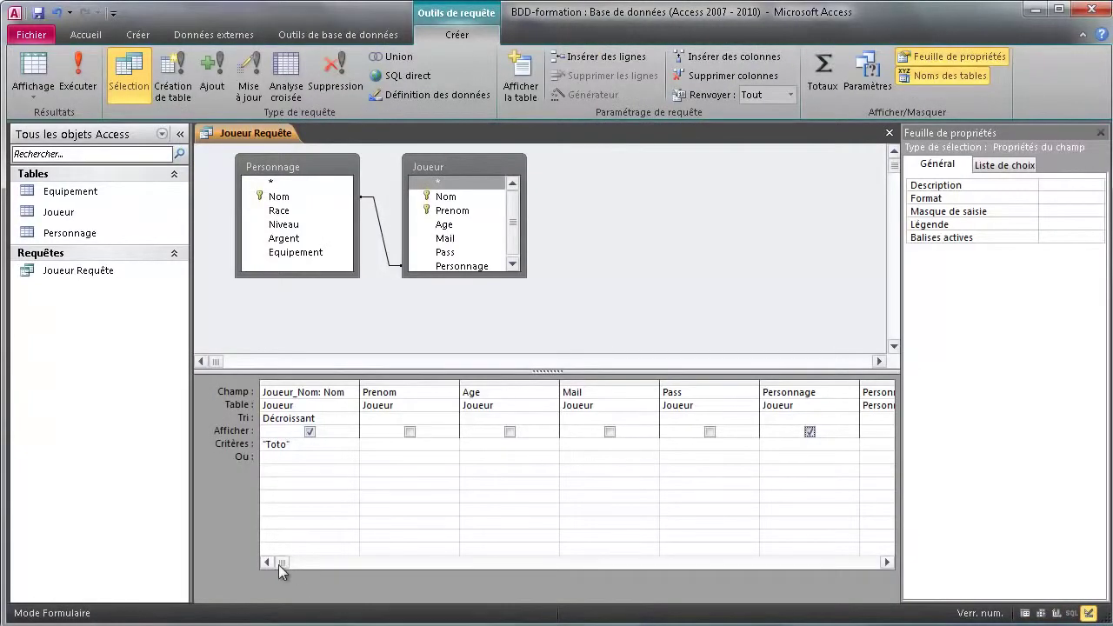
drag(278, 564, 508, 545)
click(710, 430)
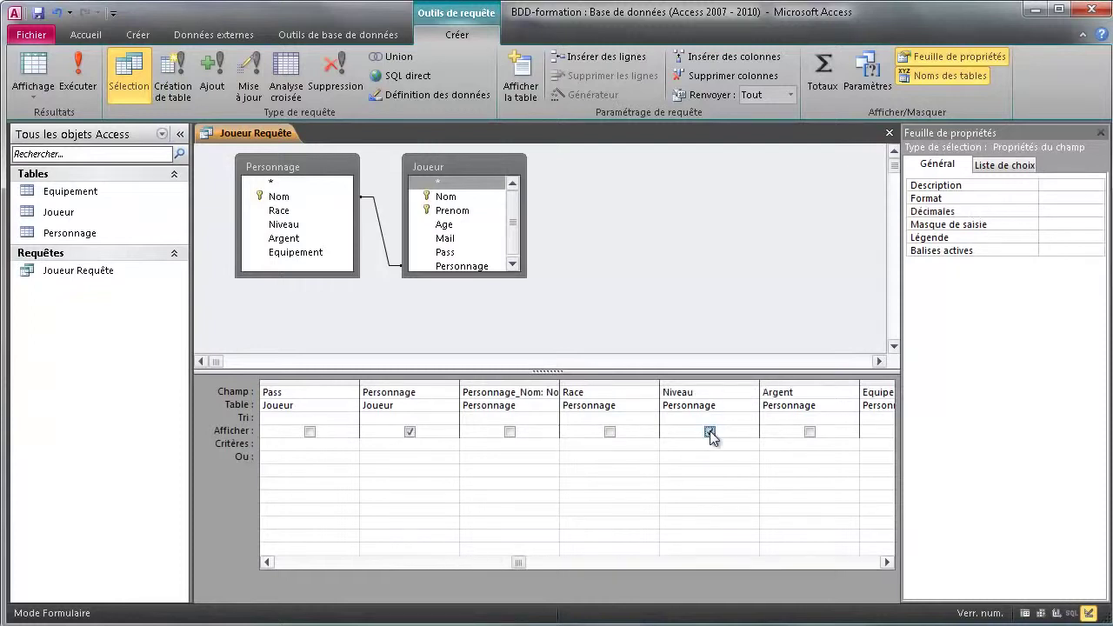
click(812, 432)
click(1025, 614)
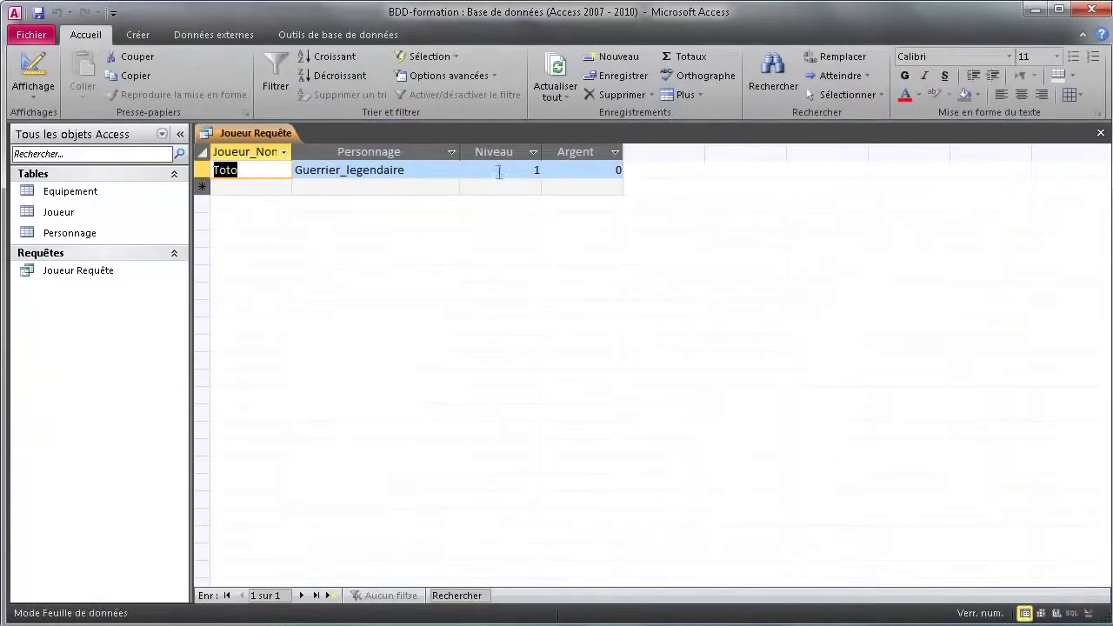
drag(330, 170, 371, 169)
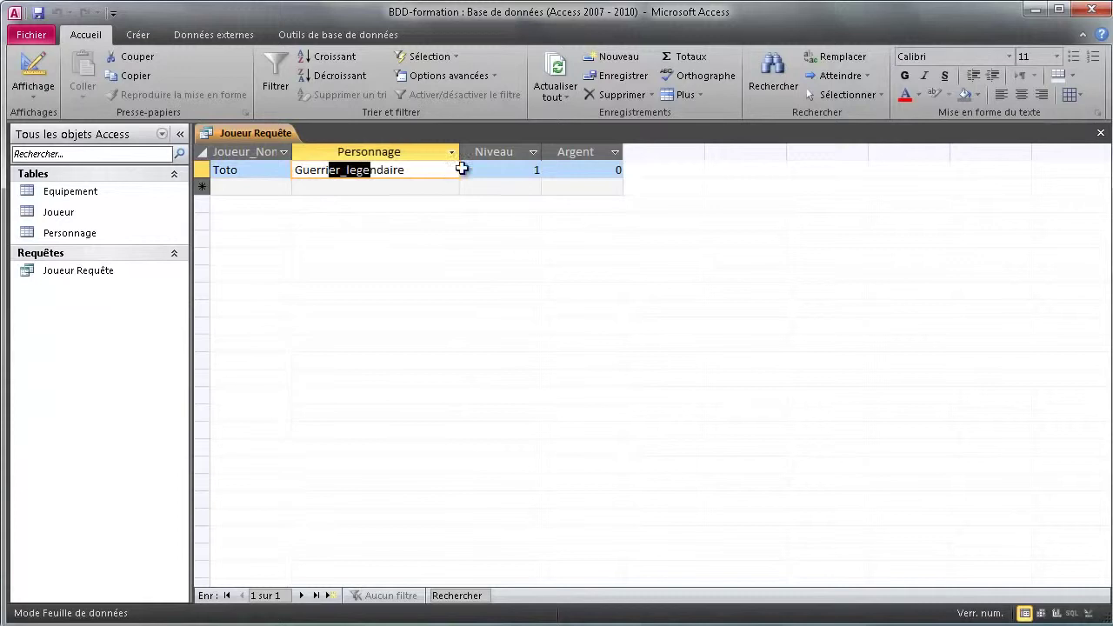
click(510, 172)
click(566, 168)
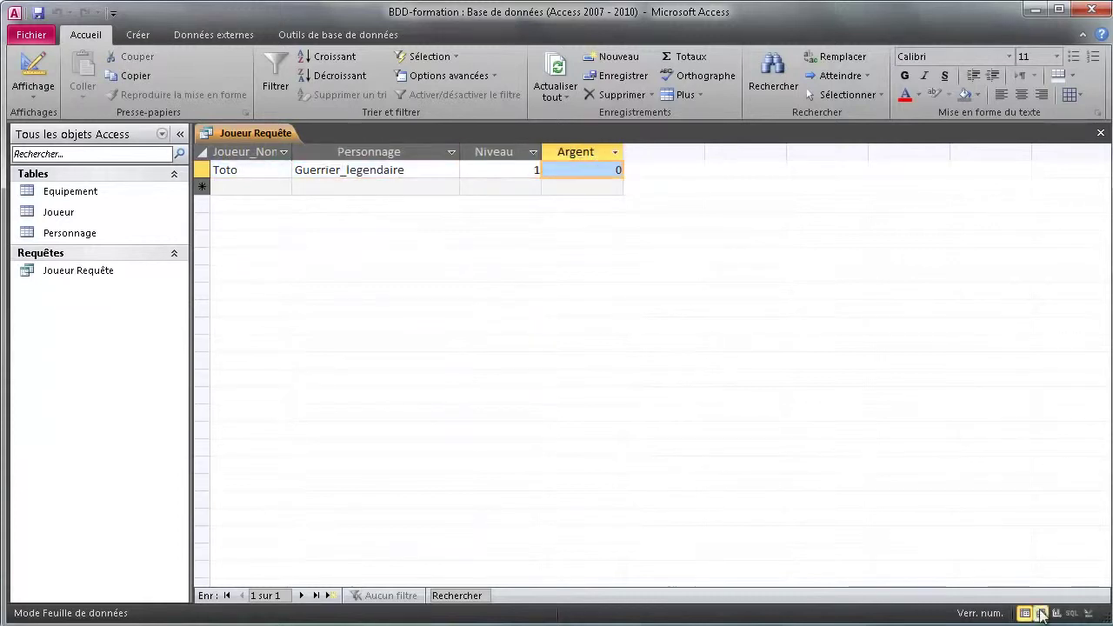
Add the criterion >10 to the Argent field and display the query's results
click(1086, 612)
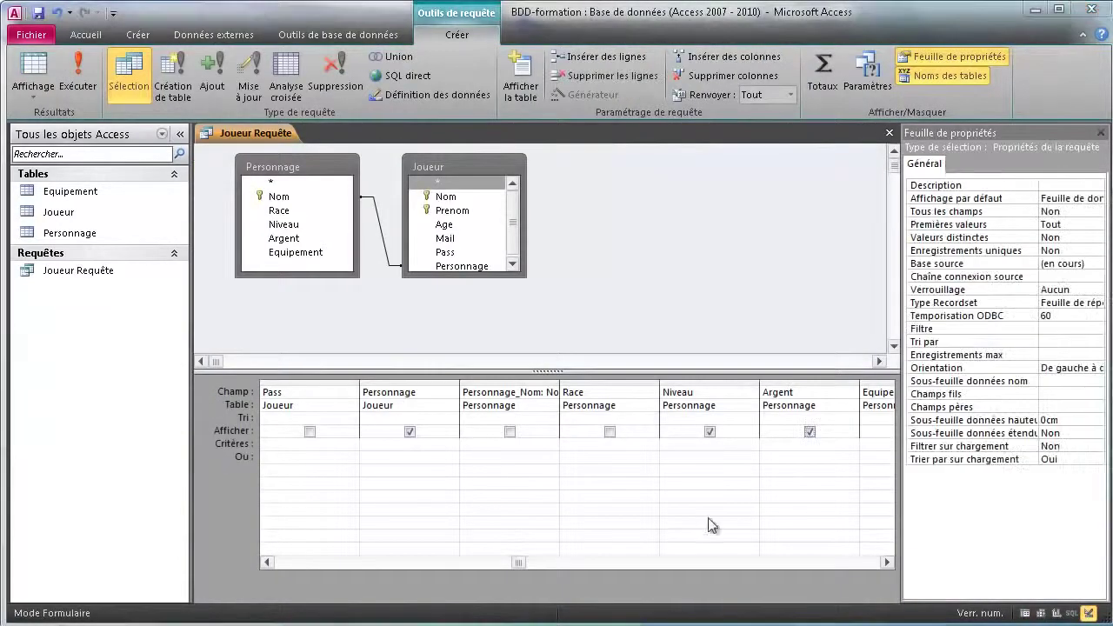
drag(514, 563, 500, 523)
drag(543, 532, 564, 537)
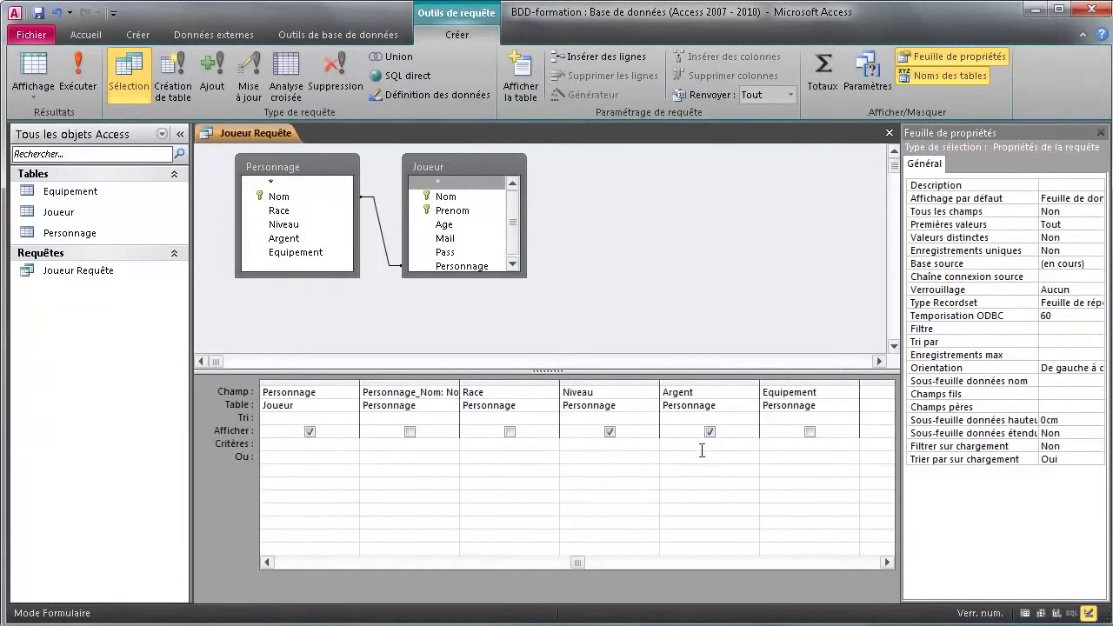
click(1025, 613)
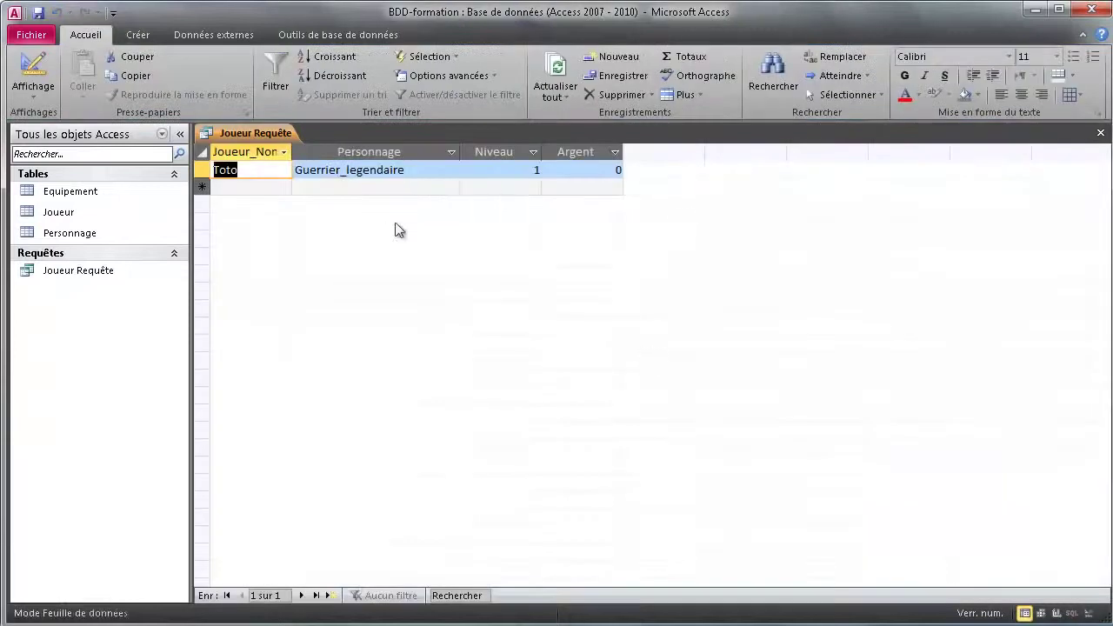
click(1090, 613)
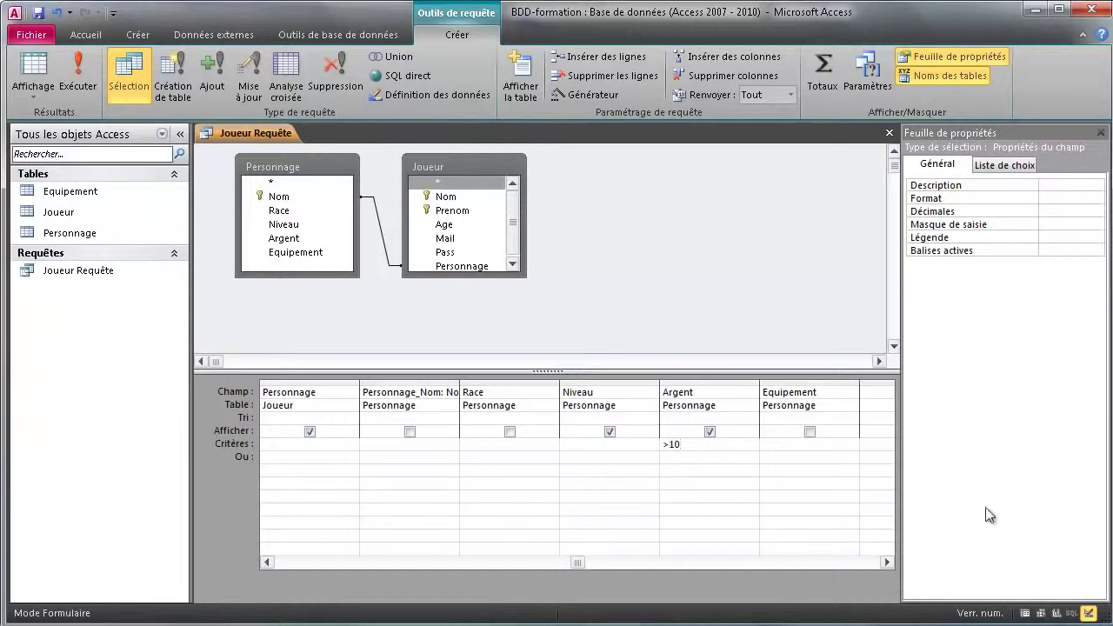
click(1026, 614)
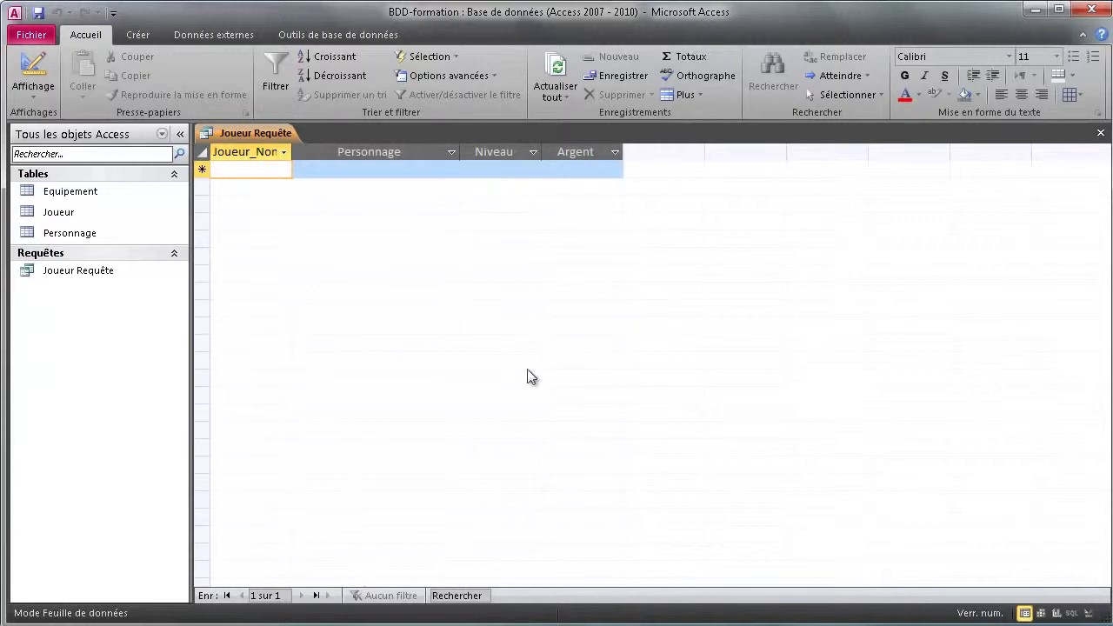
Open the Personnage table to check the Argent values of its characters
double_click(75, 233)
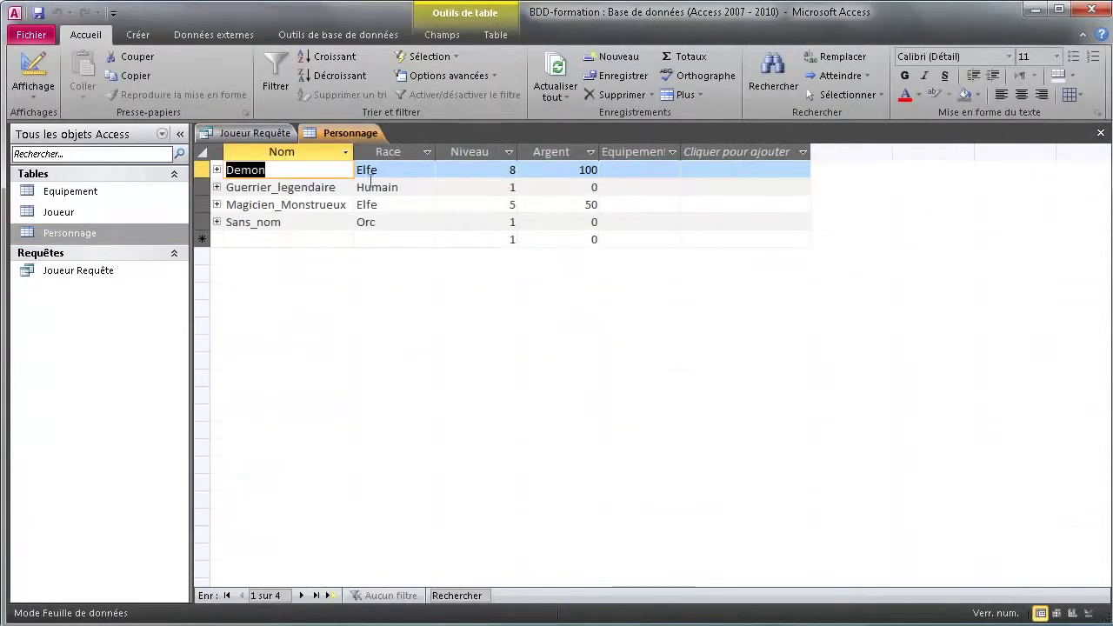
Set the Argent value of Guerrier_legendaire to 10 in the Personnage table
click(569, 187)
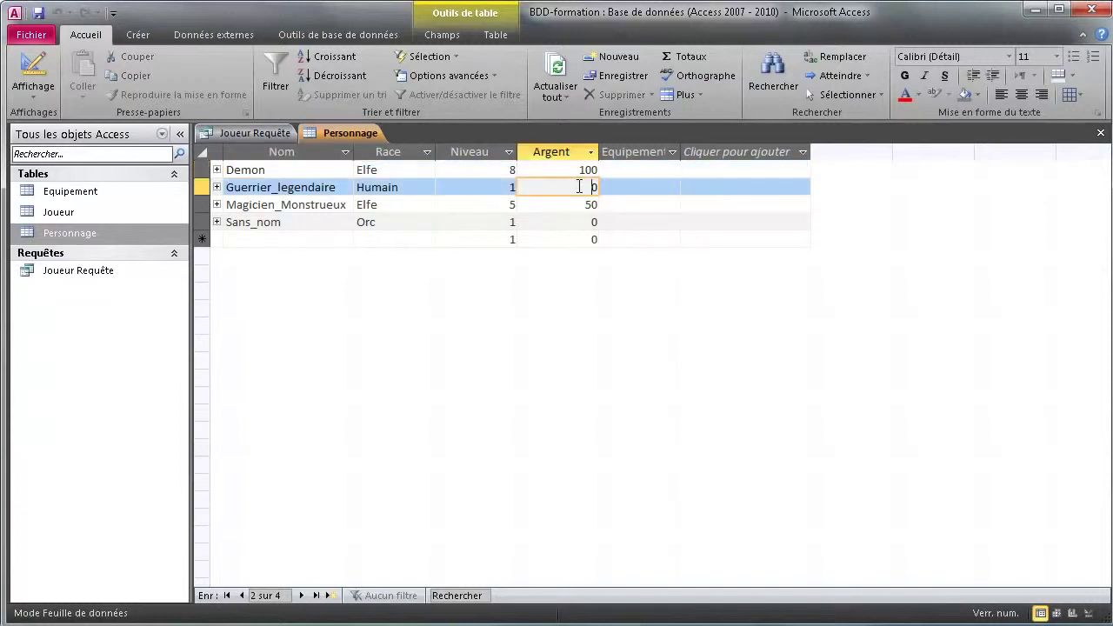
text(1)
key(Tab)
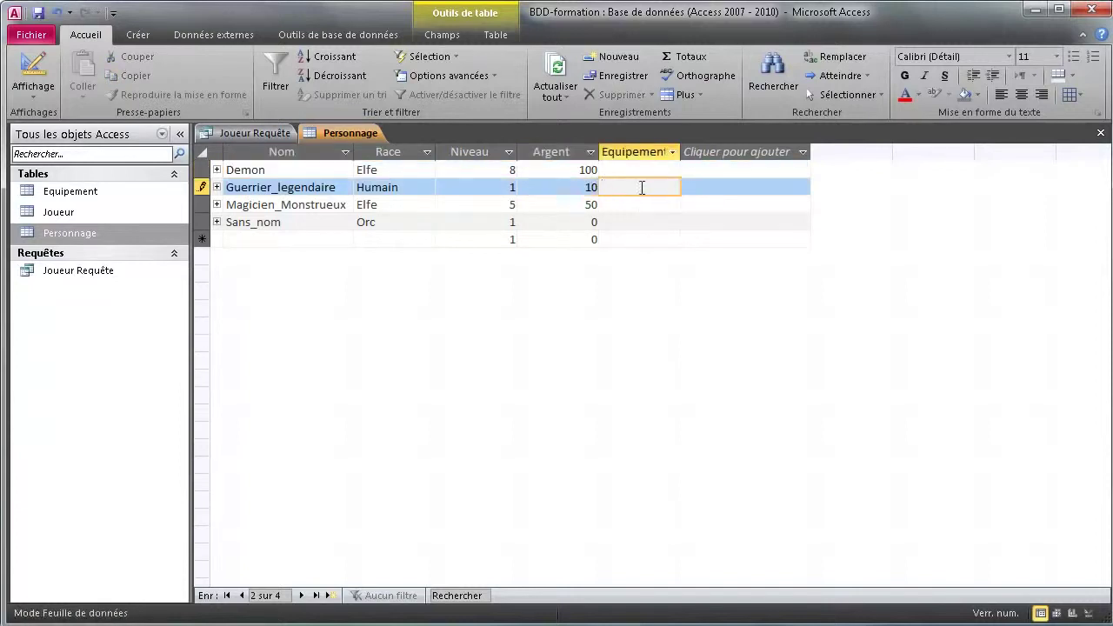
key(Tab)
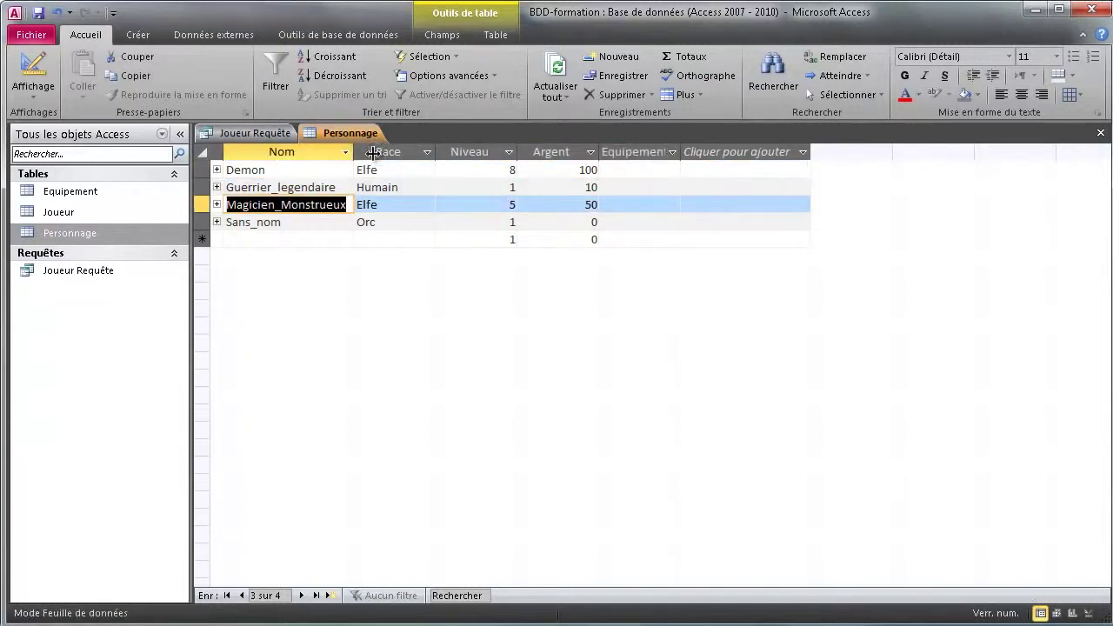
Set the Argent field's criterion in Joueur Requête to =10 and display the query's results
click(257, 132)
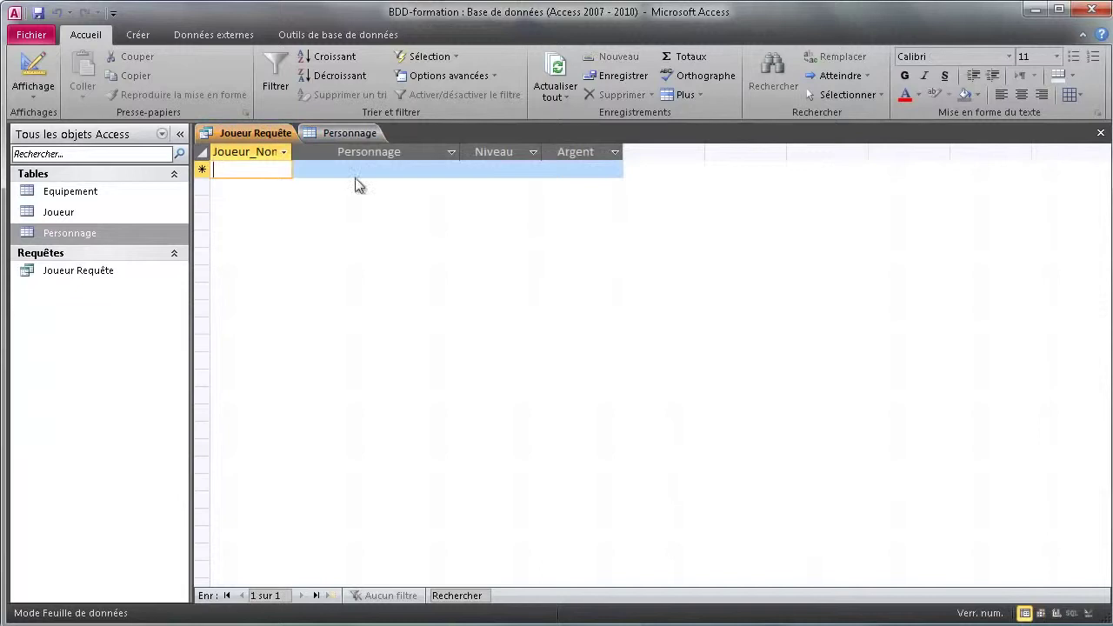
click(1087, 613)
click(1026, 614)
click(1087, 613)
drag(696, 444, 651, 443)
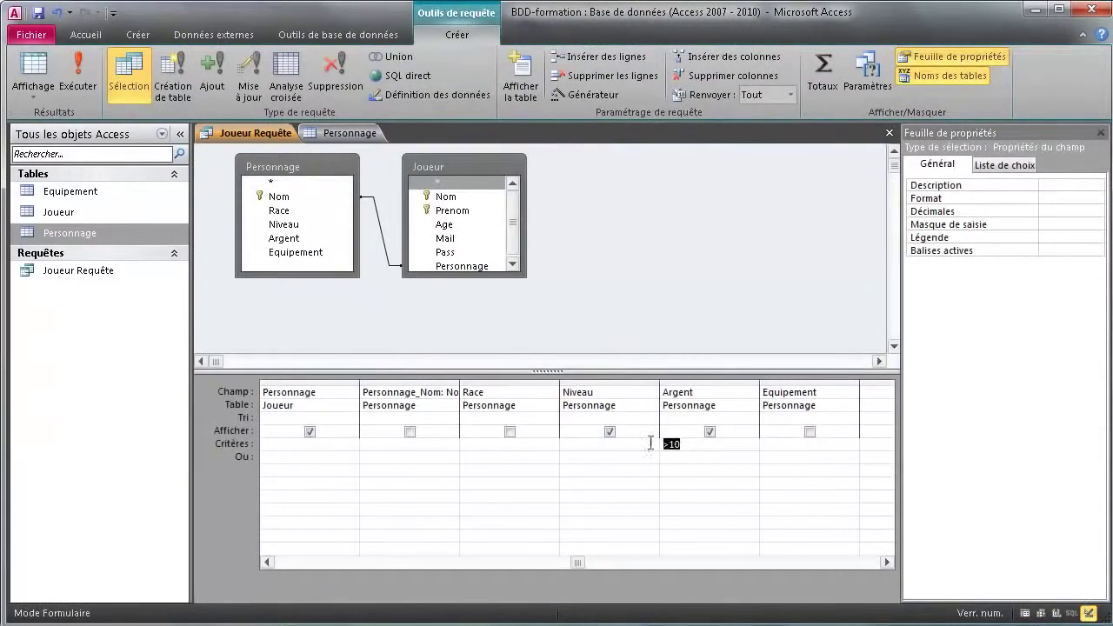
key(Delete)
click(1025, 613)
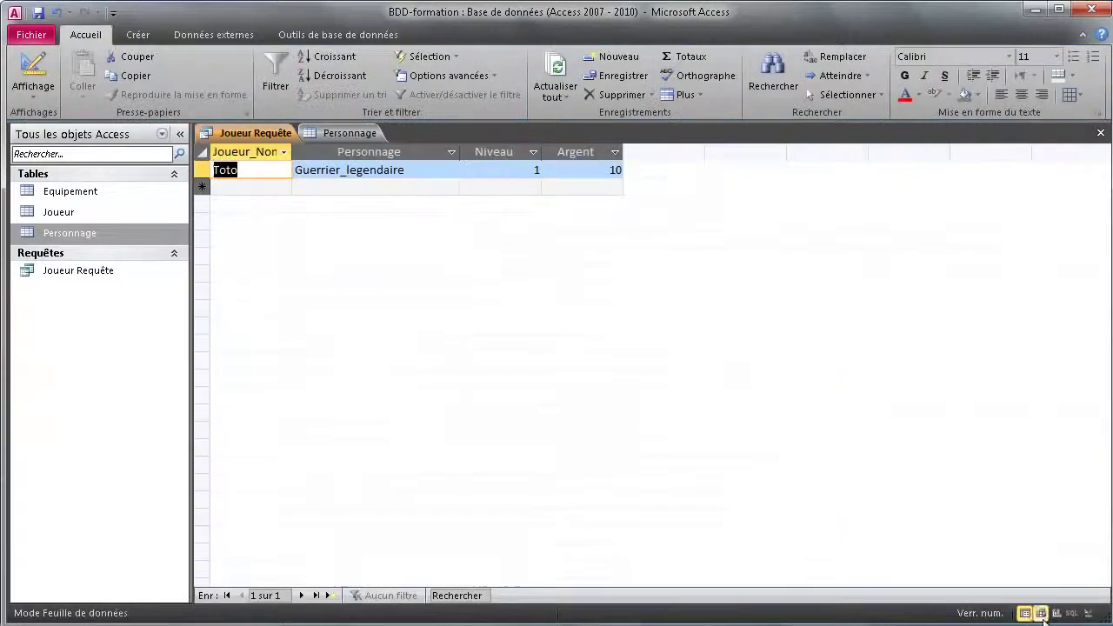
click(1087, 613)
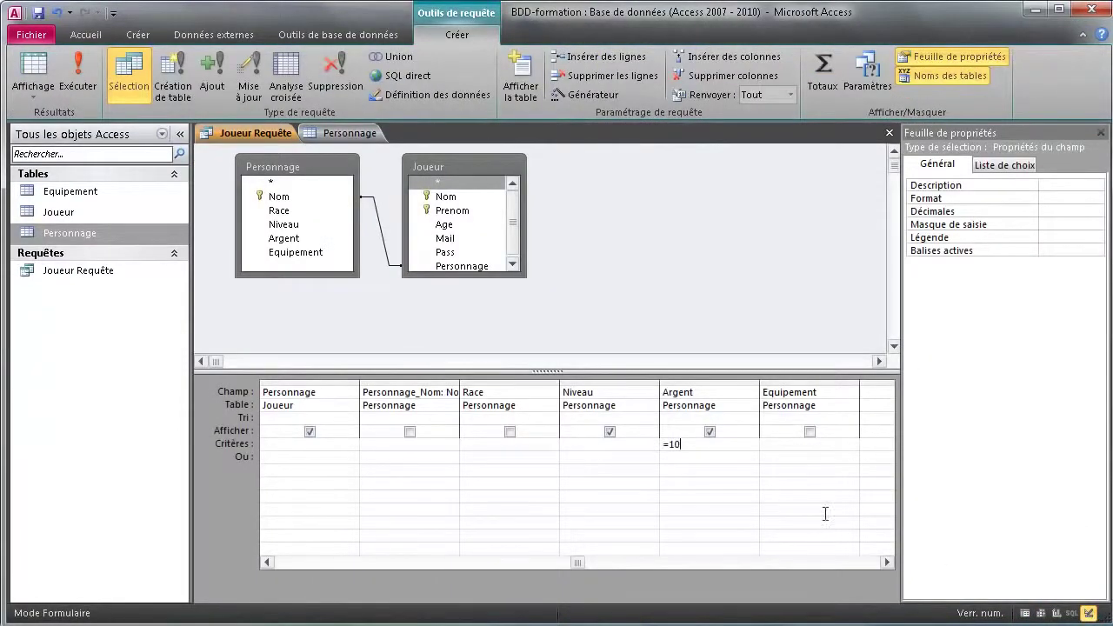
click(1026, 613)
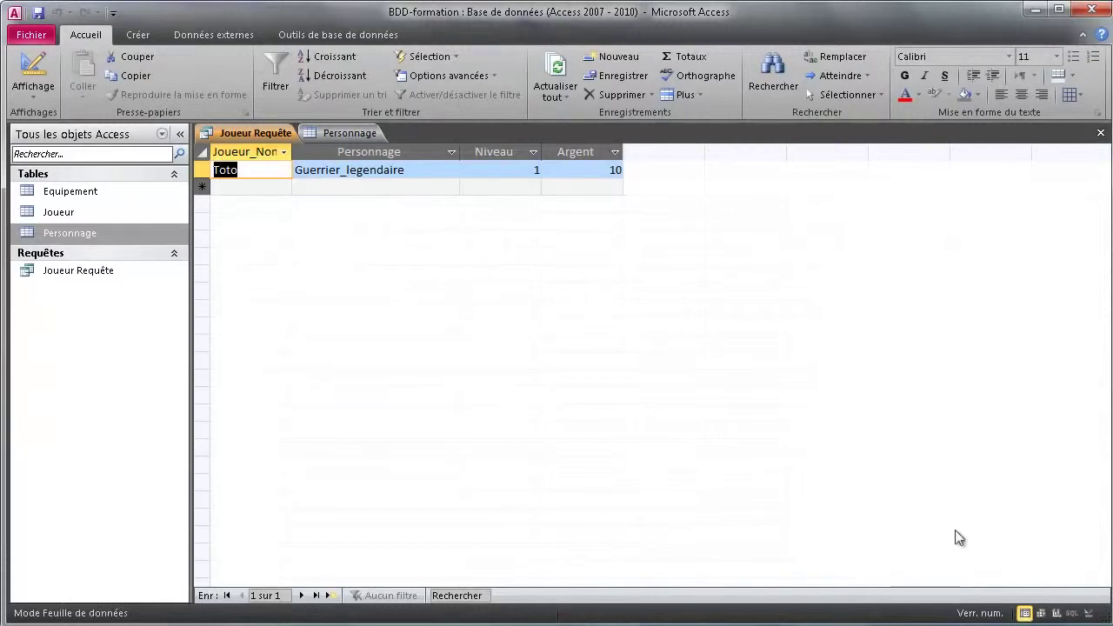
Hide the Argent and Joueur_Nom fields from the query output, keep Niveau shown, and display the results
click(1087, 614)
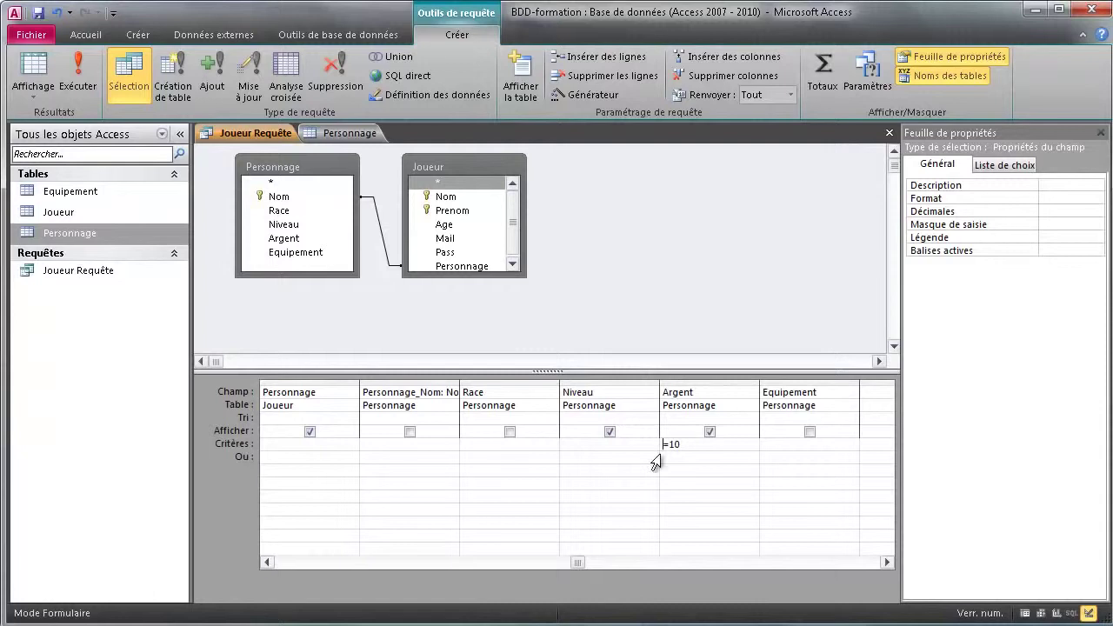
click(710, 431)
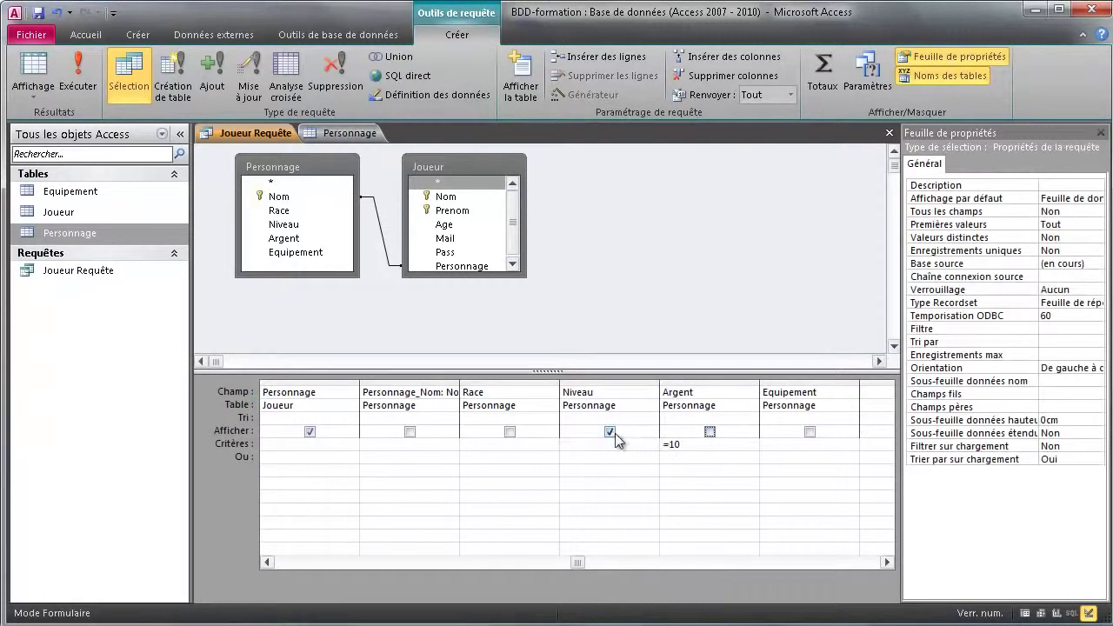
click(559, 564)
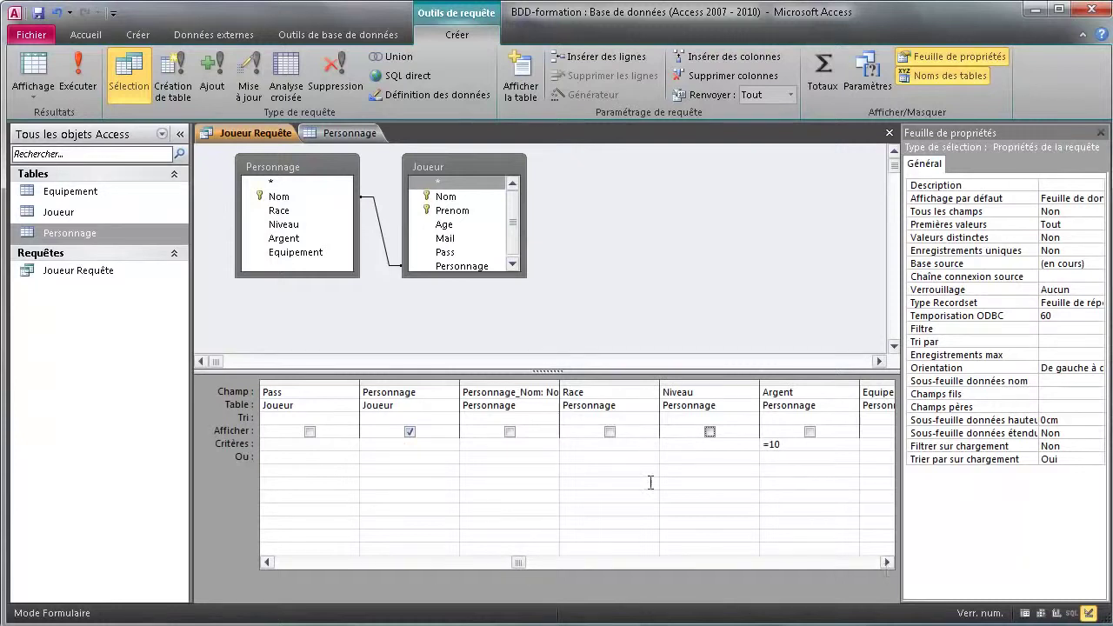
click(709, 431)
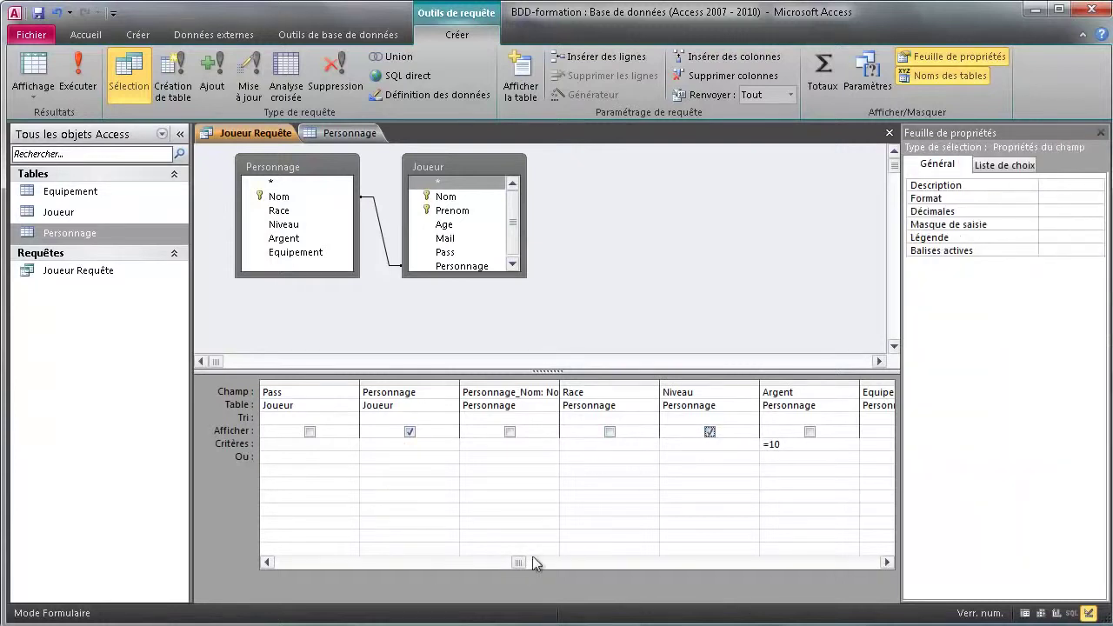
click(267, 562)
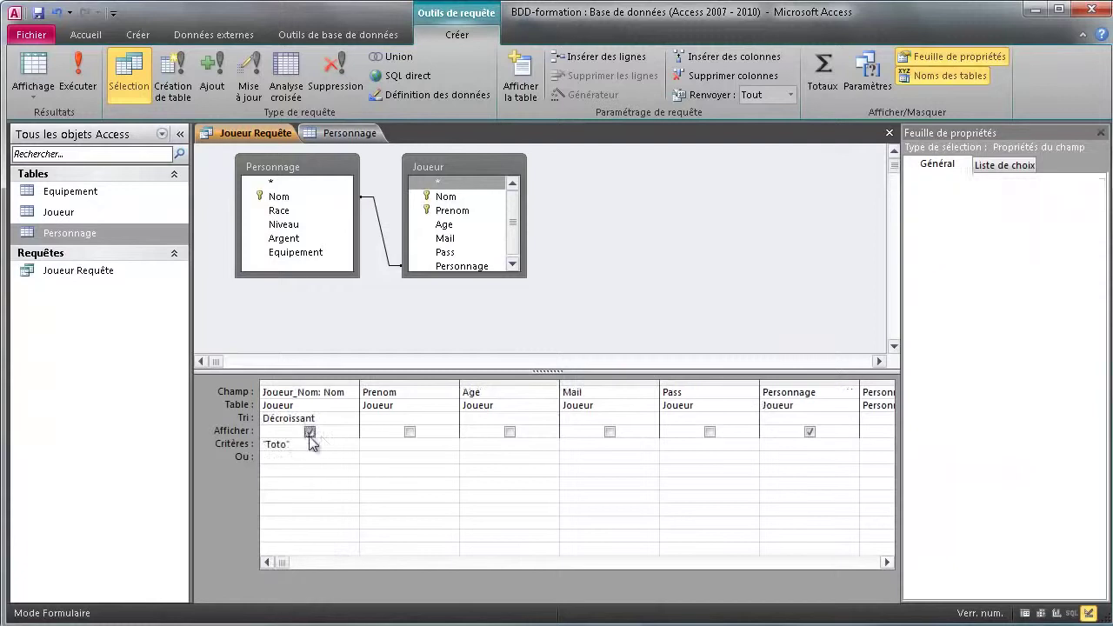
click(1025, 613)
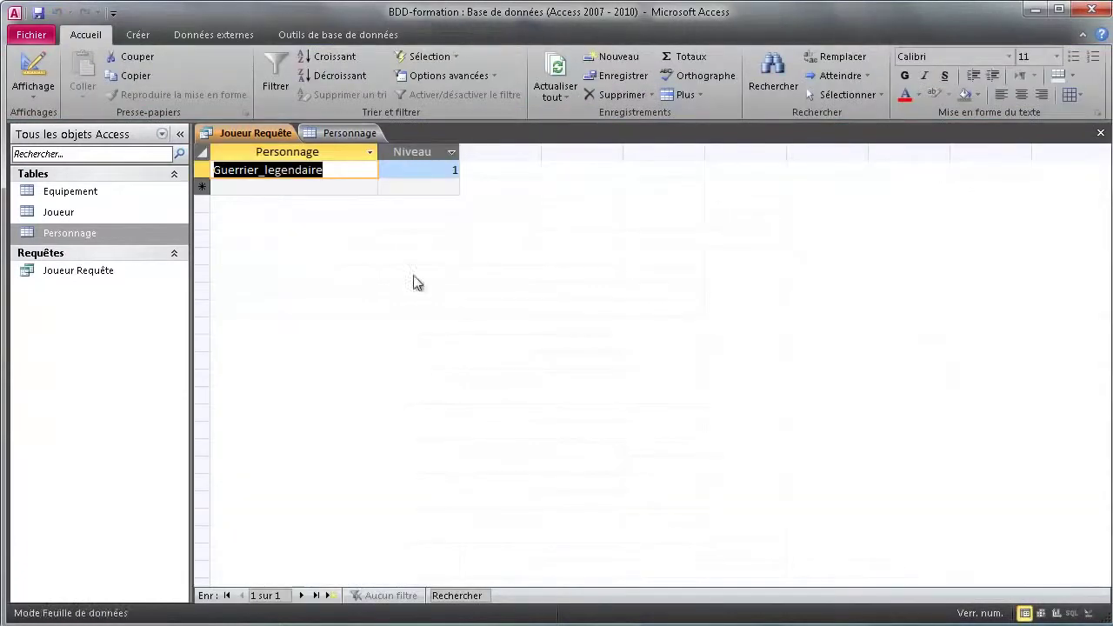
Clear the criterion on the Joueur_Nom field and display the query's results
click(1088, 613)
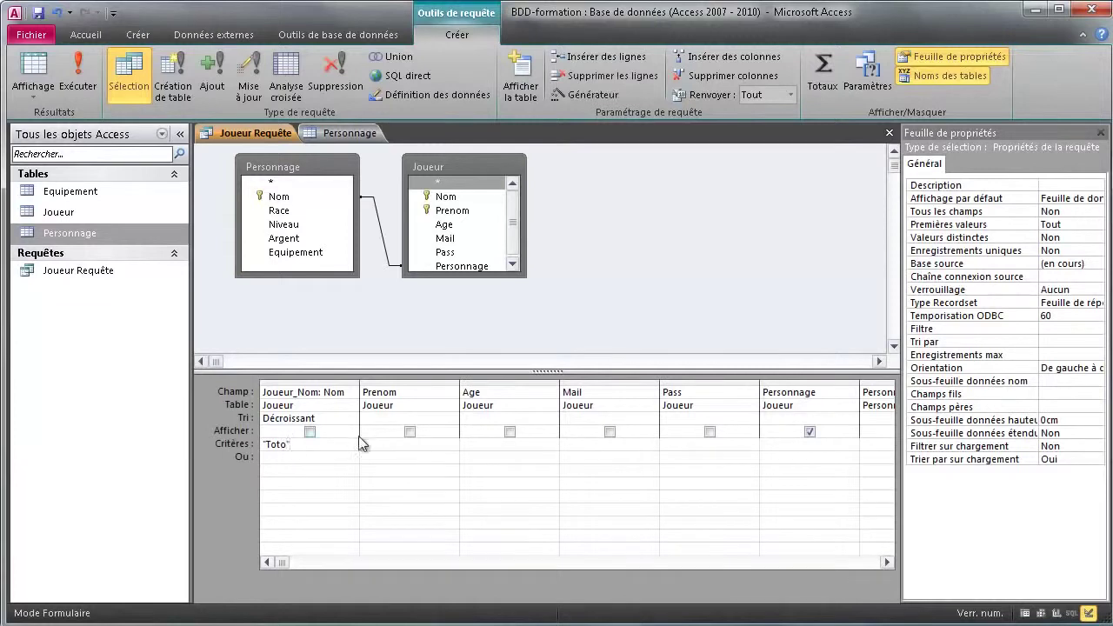
key(BackSpace)
key(BackSpace)
key(BackSpace)
key(BackSpace)
key(BackSpace)
click(1026, 613)
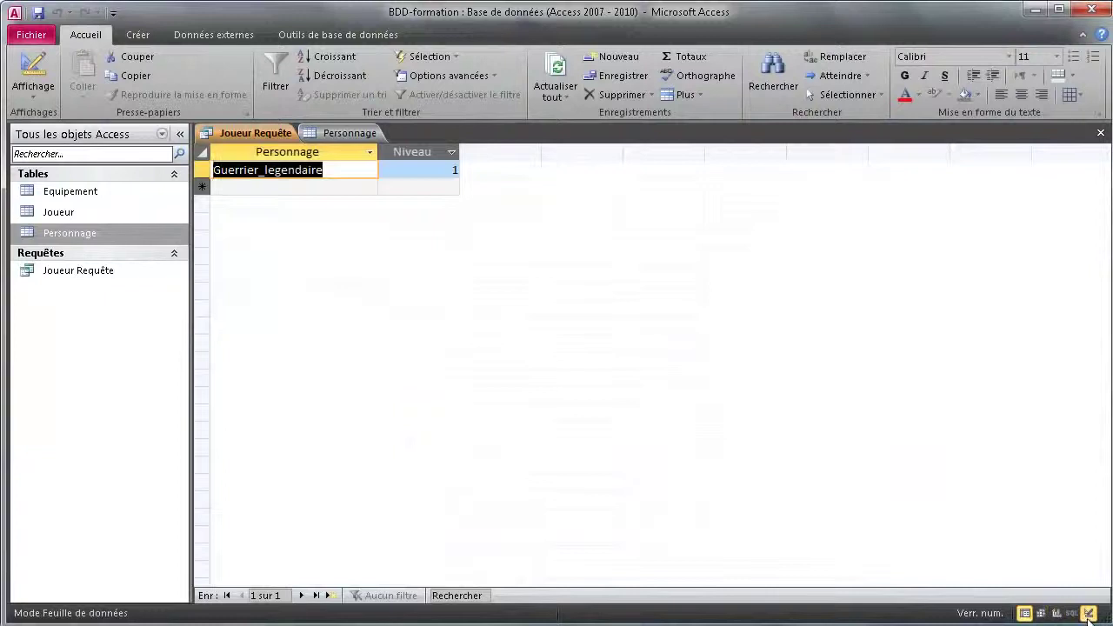
Clear the criterion on the Argent field and display the query's results
click(1088, 614)
drag(887, 562, 888, 562)
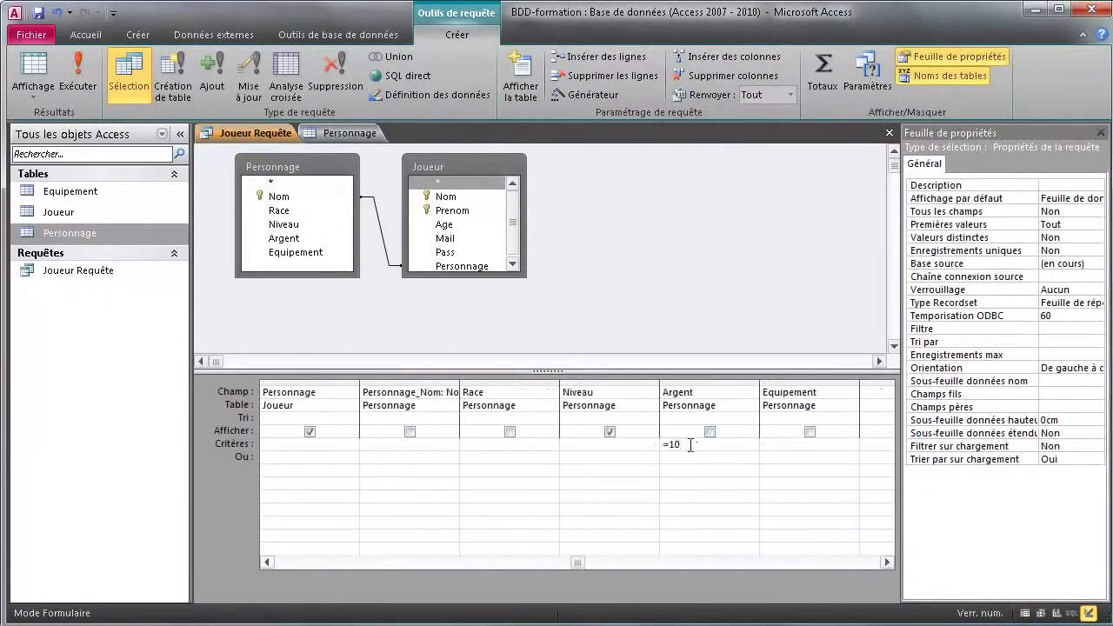
drag(695, 449, 655, 443)
key(BackSpace)
click(1024, 614)
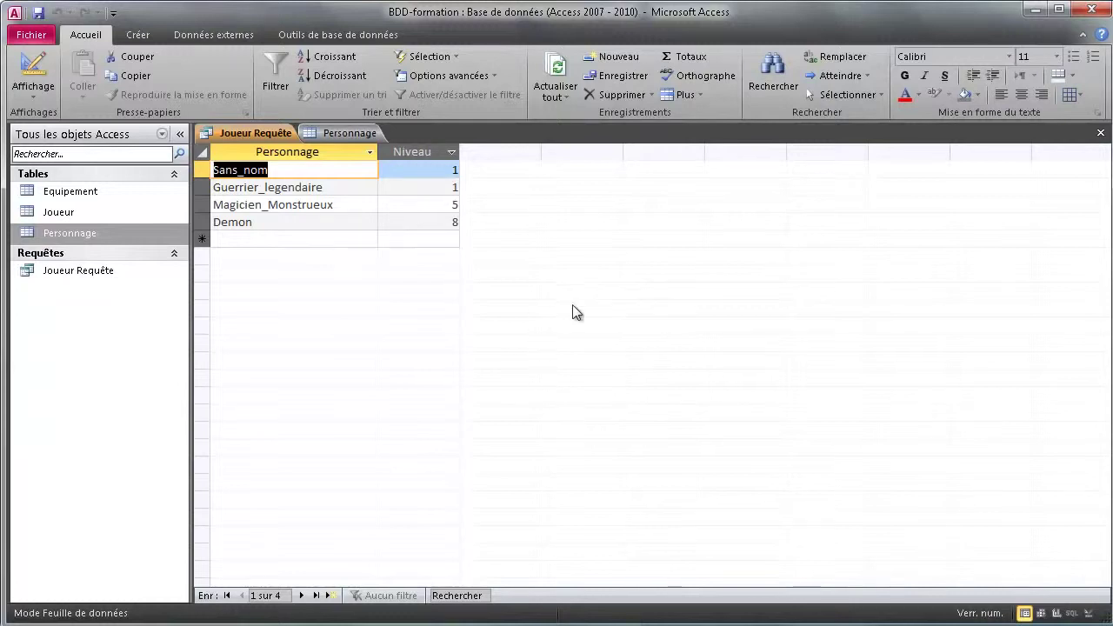
Close the Personnage table, and save and close Joueur Requête
click(344, 133)
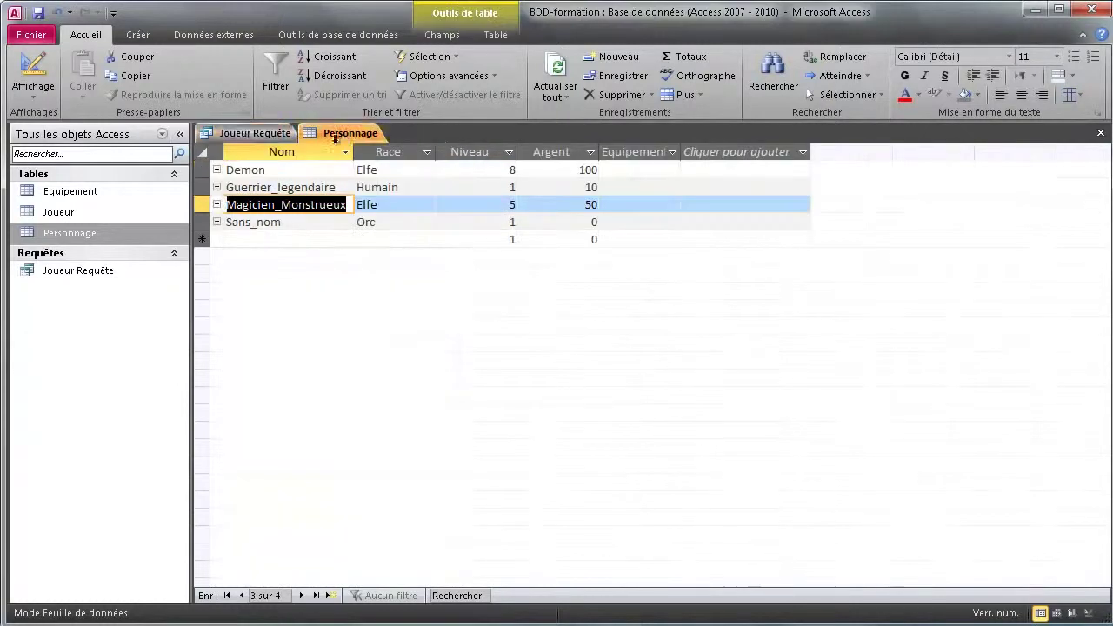
right_click(339, 133)
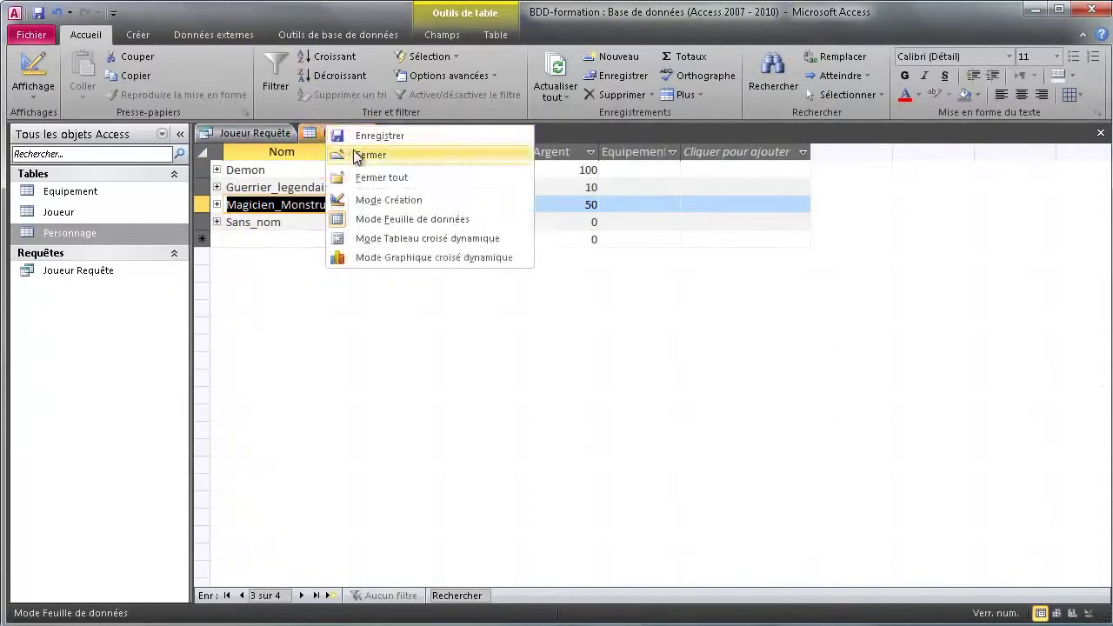
click(356, 85)
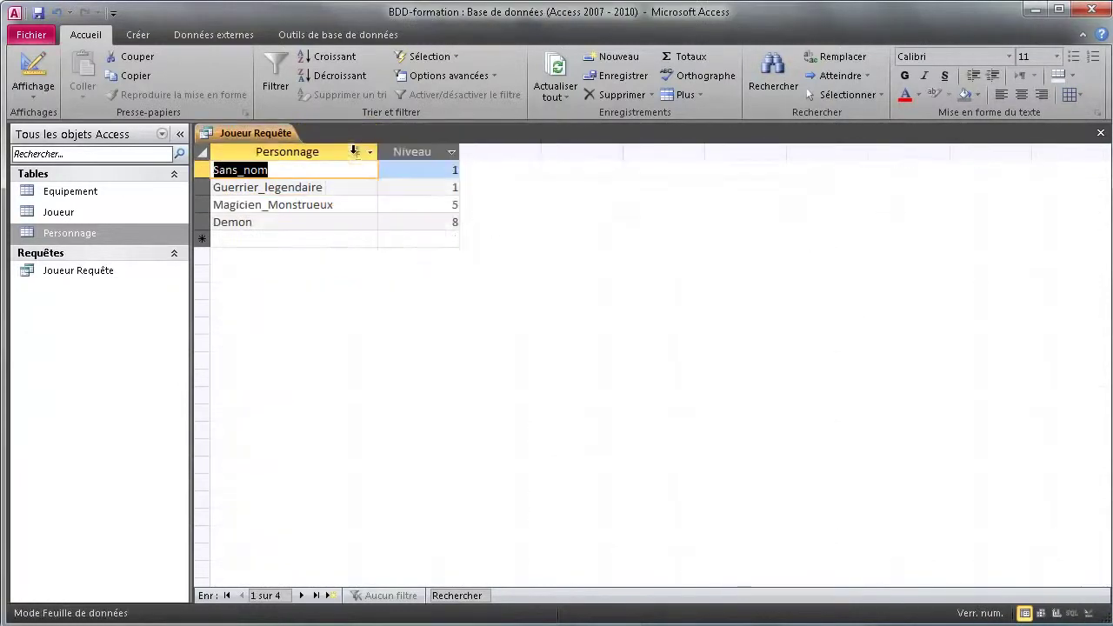
right_click(270, 131)
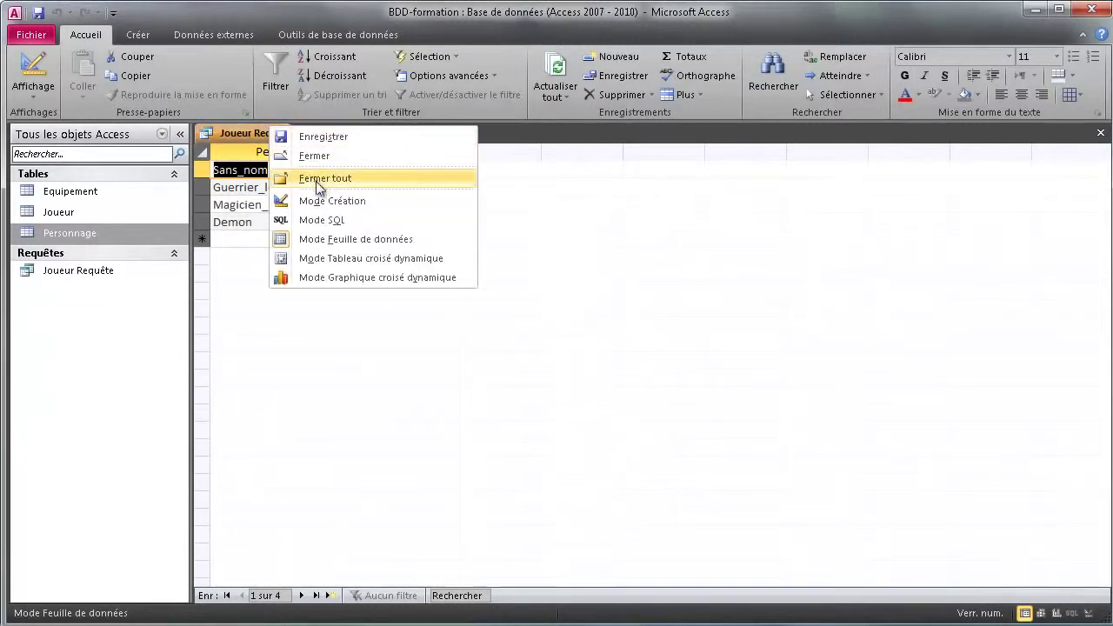
click(325, 139)
right_click(260, 129)
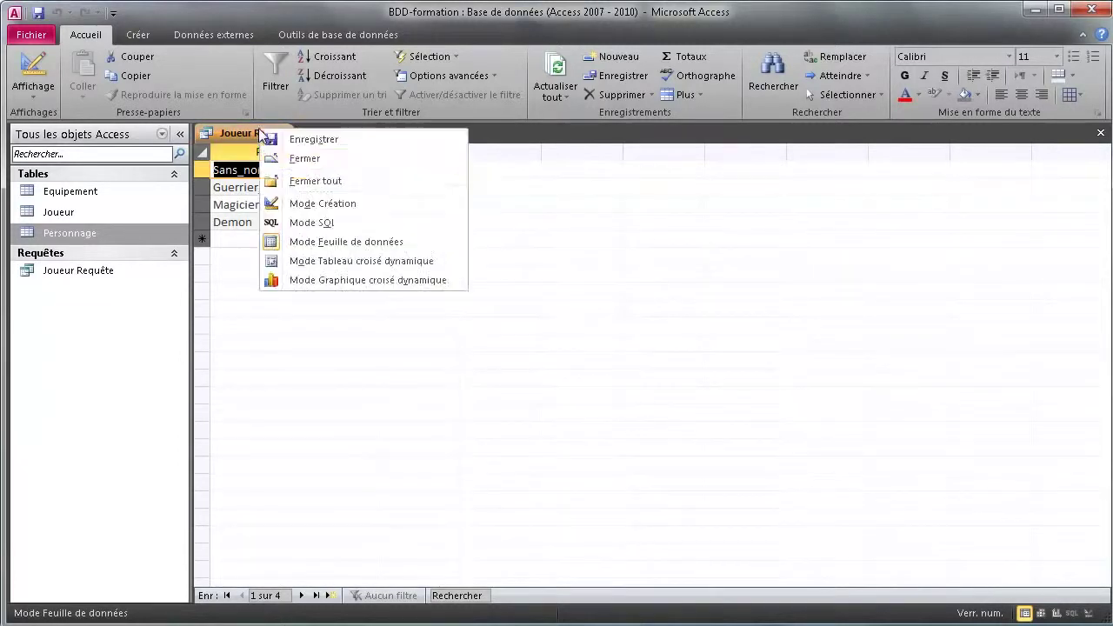
click(303, 159)
Reopen the saved Joueur Requête to check its results and close it
double_click(68, 270)
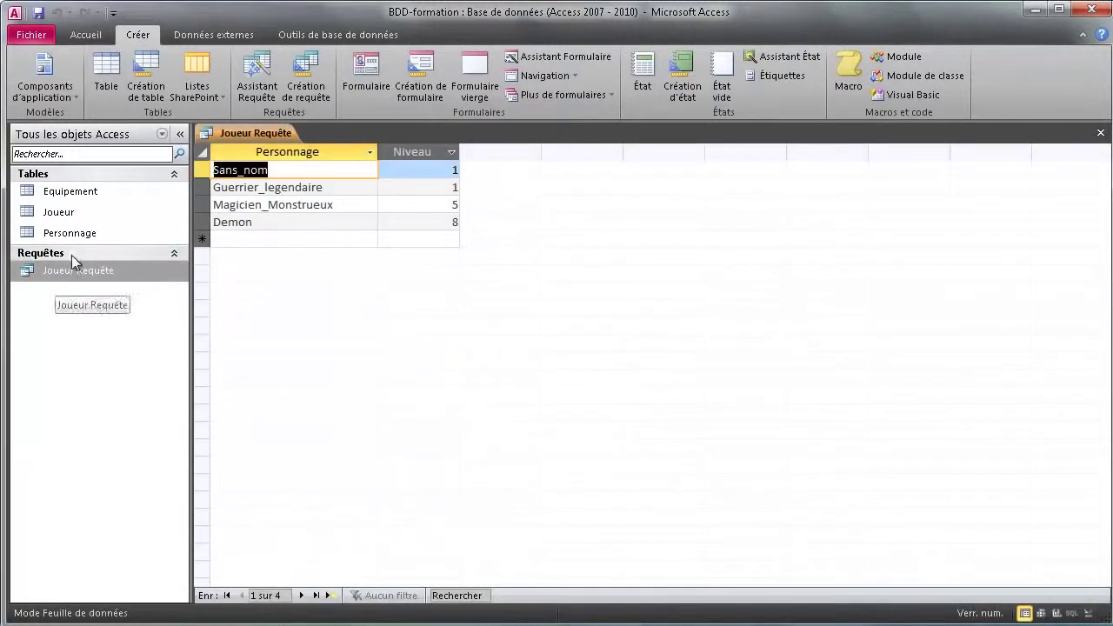
right_click(254, 128)
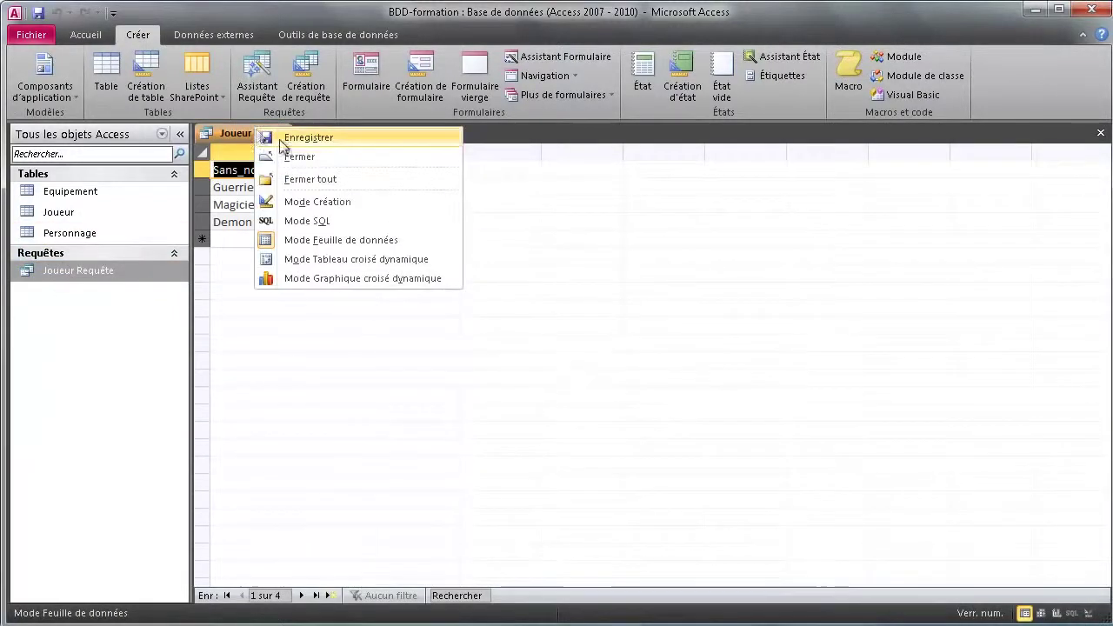
click(300, 159)
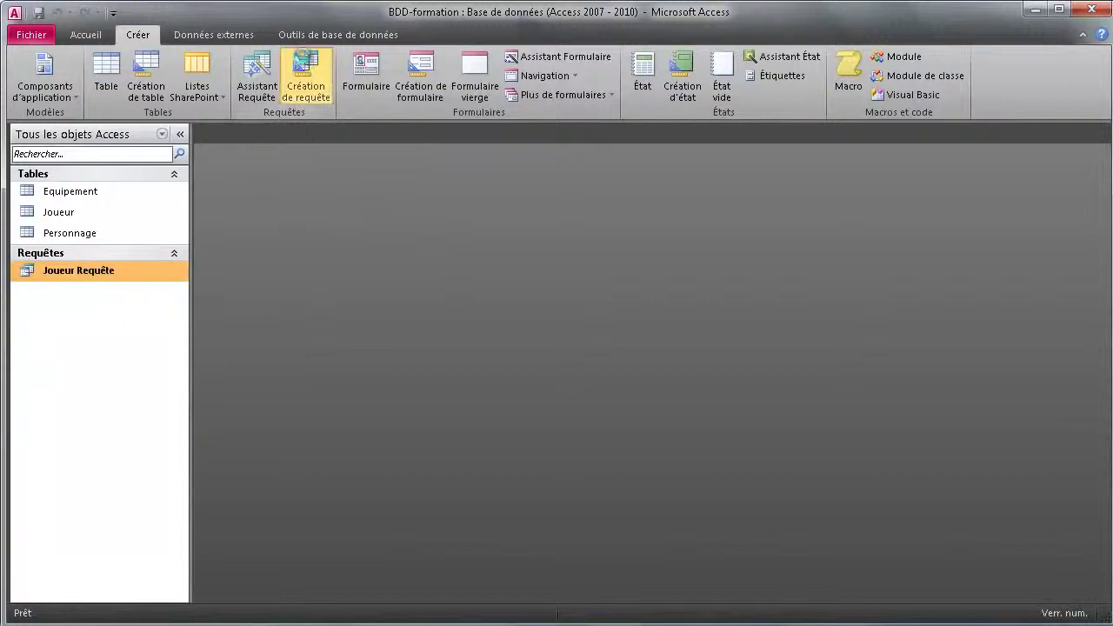
Create a new query in design view with the Joueur table as its source
click(305, 96)
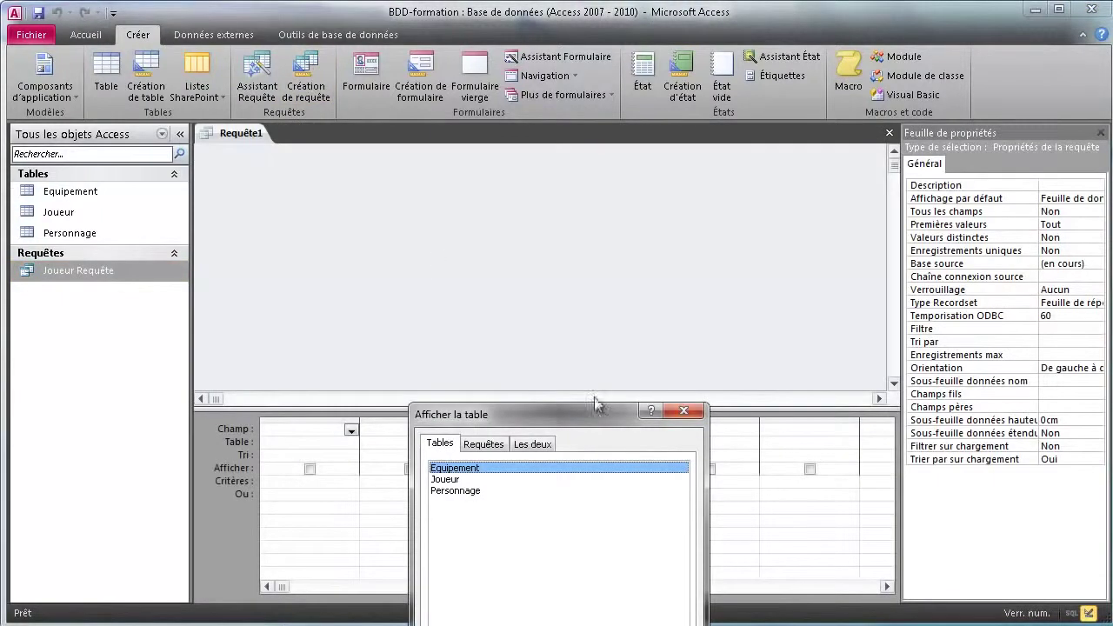
drag(593, 412, 689, 244)
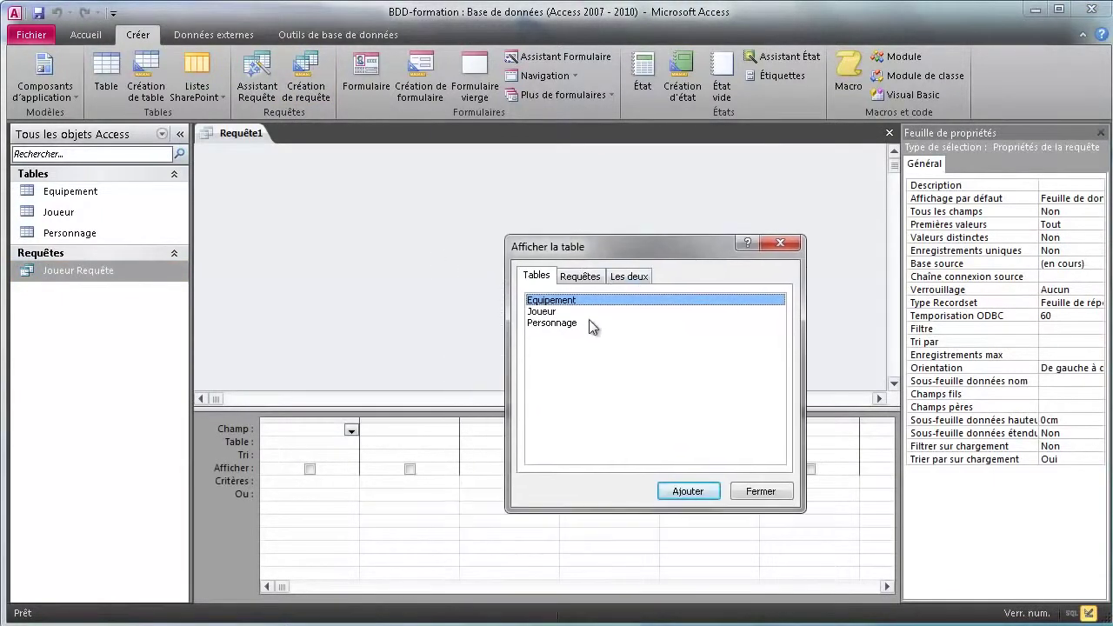
click(544, 311)
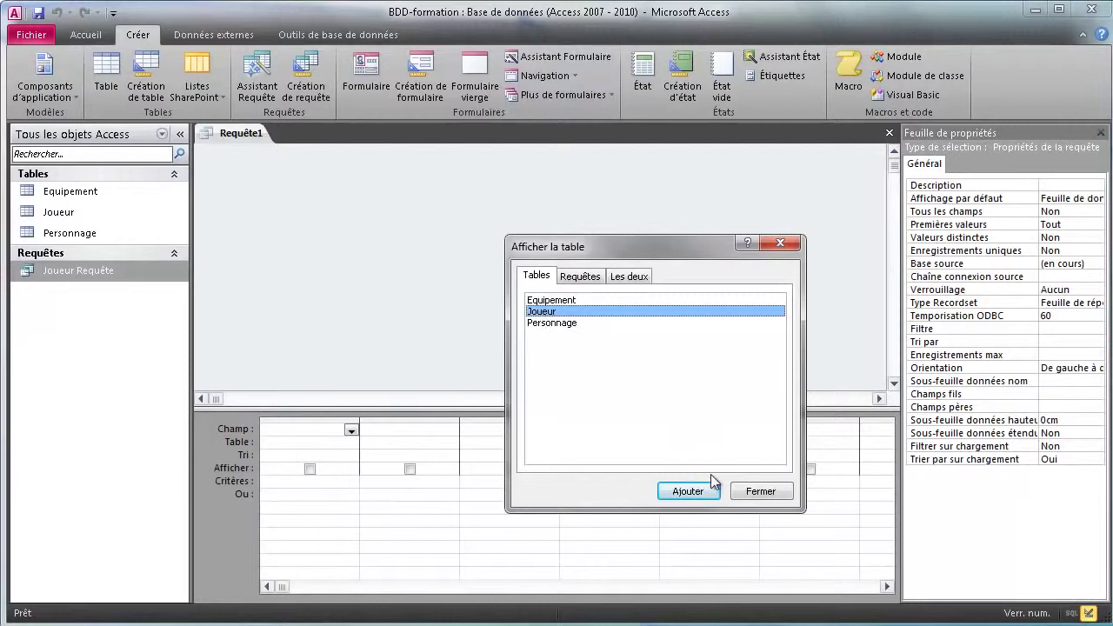
click(580, 276)
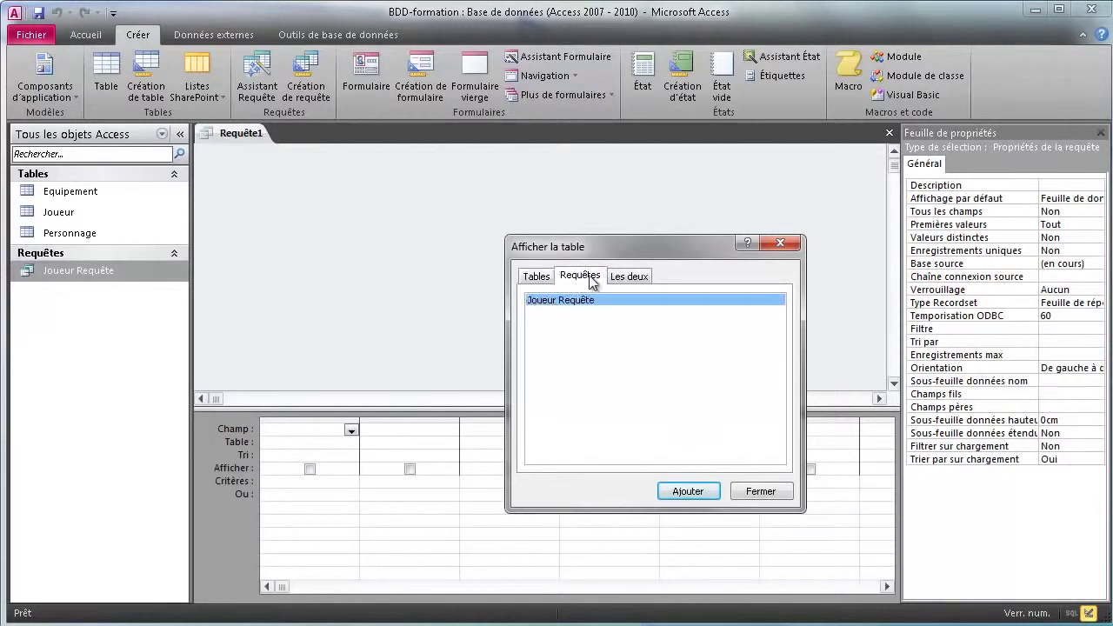
click(532, 275)
click(557, 314)
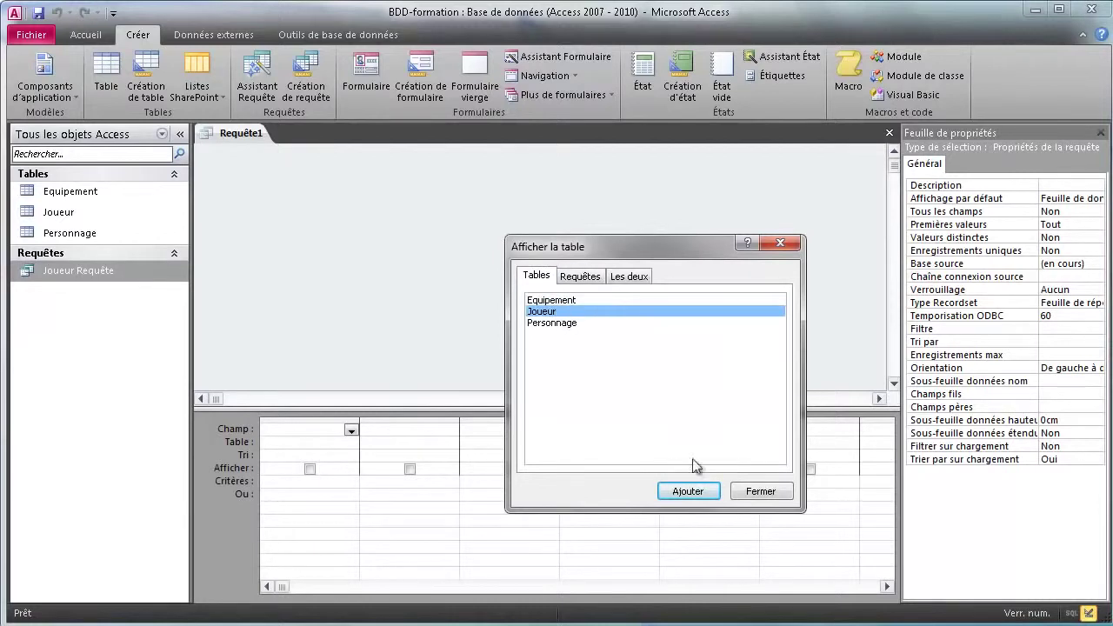
click(693, 491)
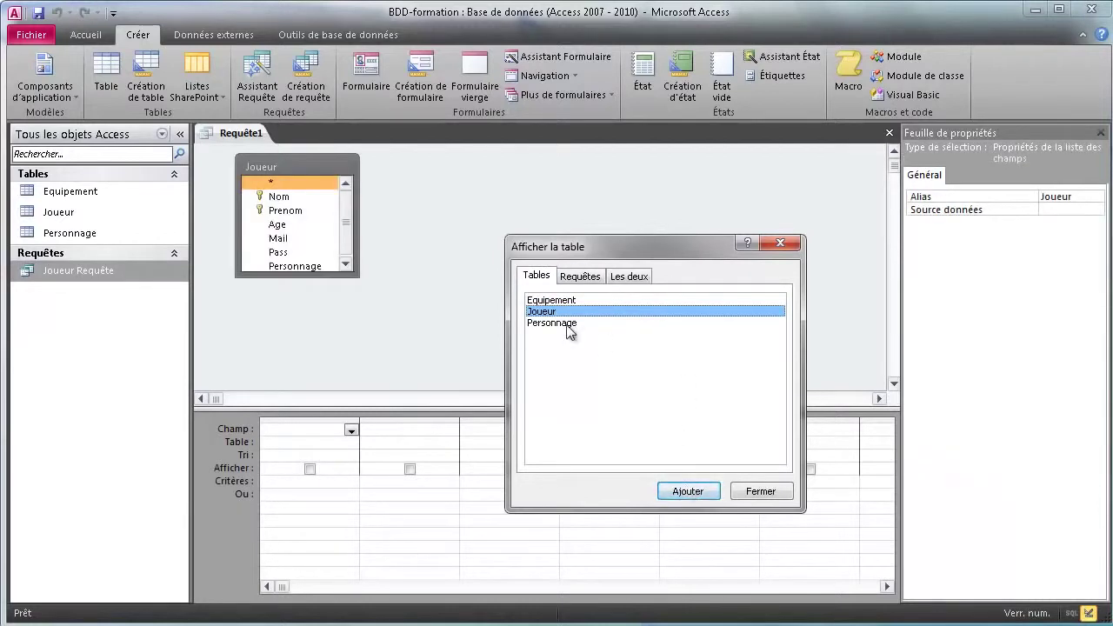
click(753, 493)
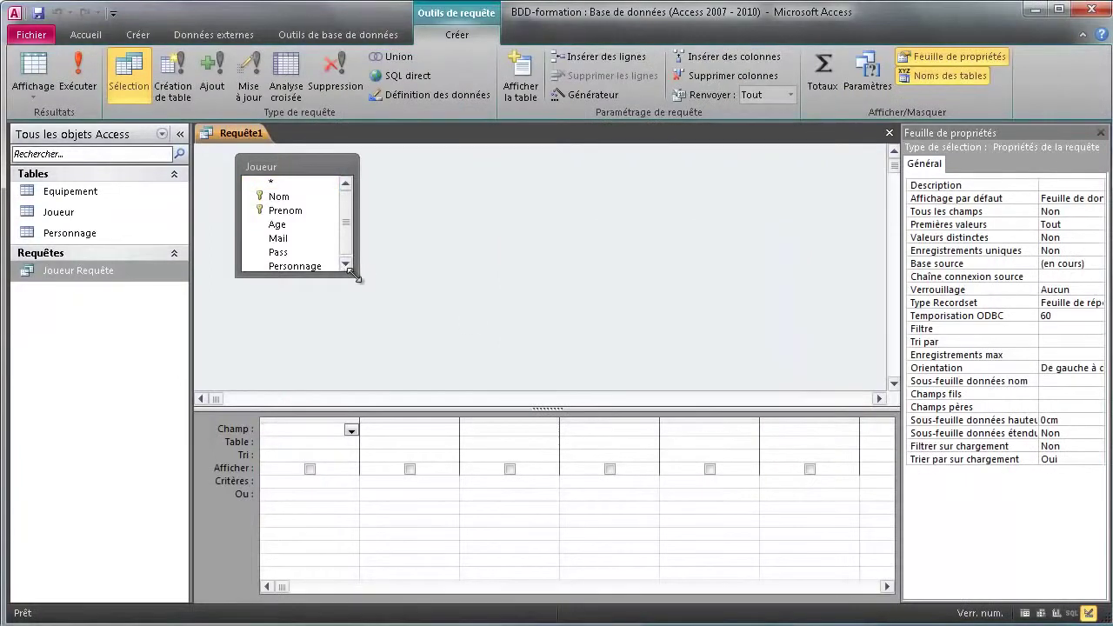
Enlarge the Joueur field list and add the Age field to the first column of the query grid
drag(359, 277, 458, 344)
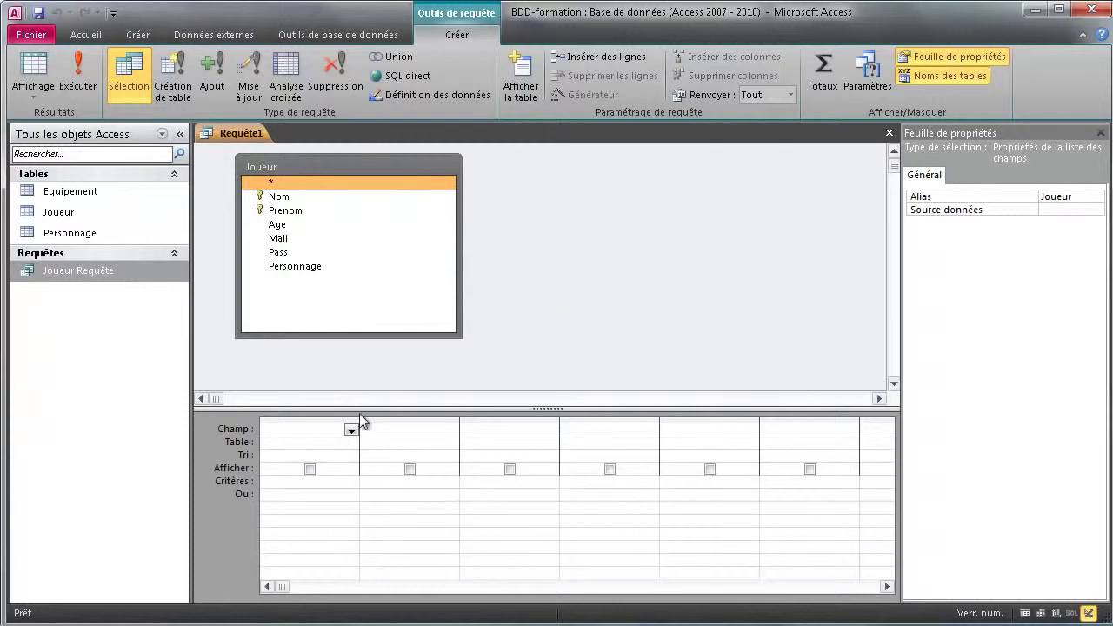
click(351, 430)
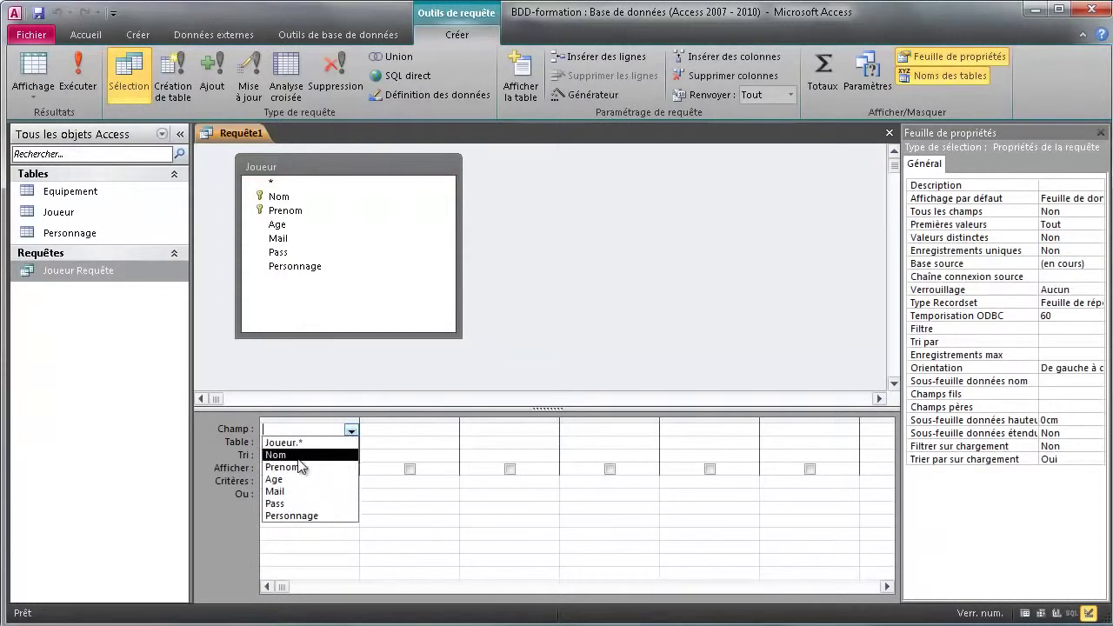
click(295, 479)
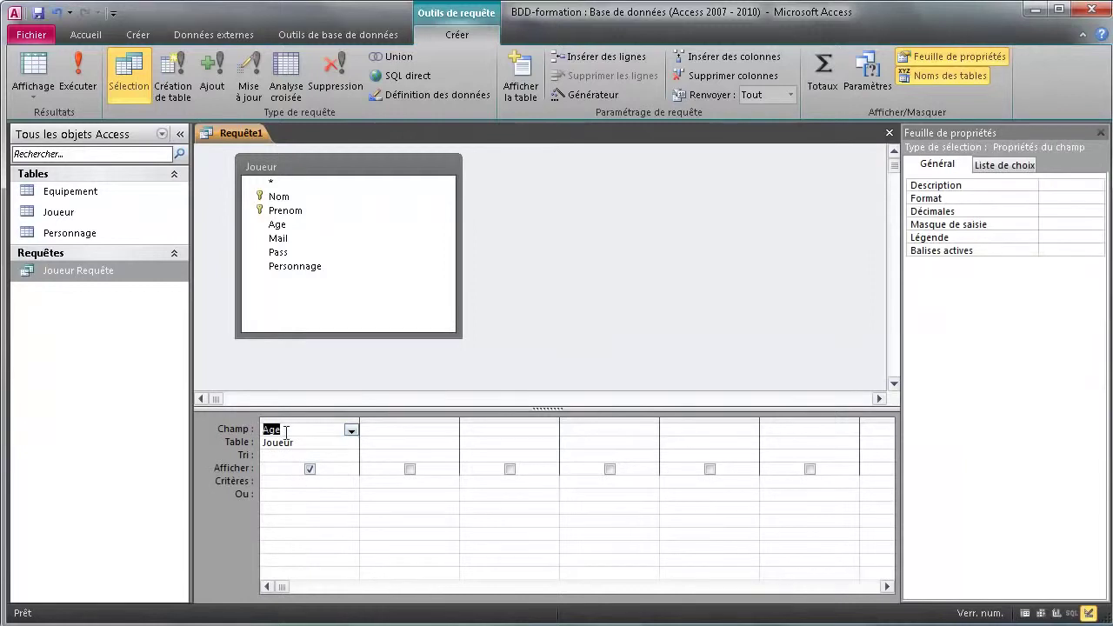
Sort the Age field in ascending order (Croissant) and set its criterion to >20
click(283, 455)
click(350, 456)
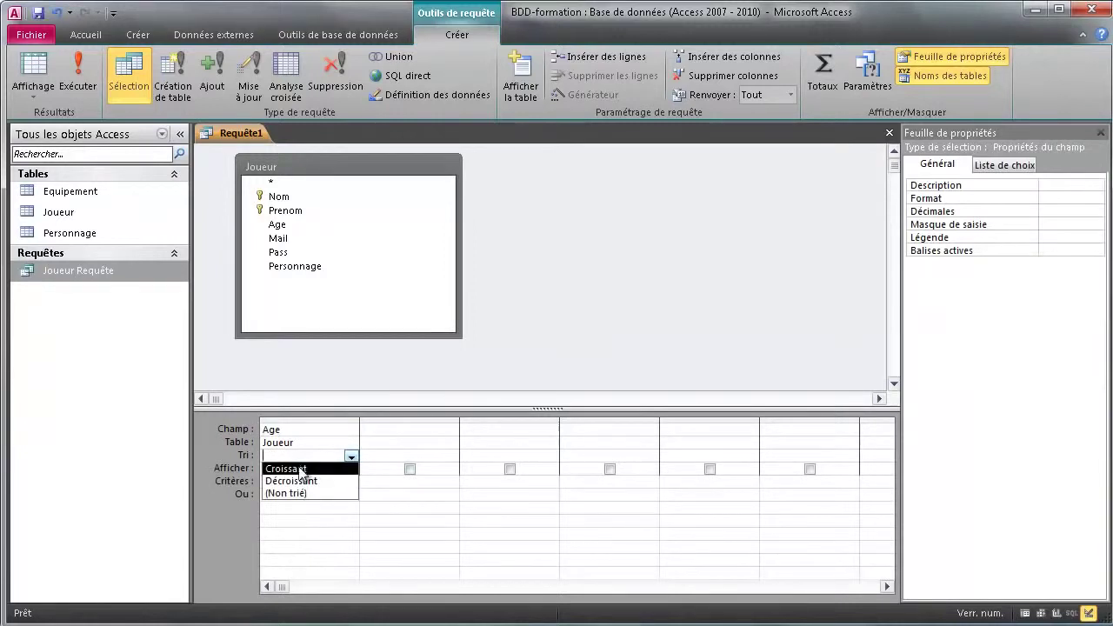
click(300, 469)
click(297, 483)
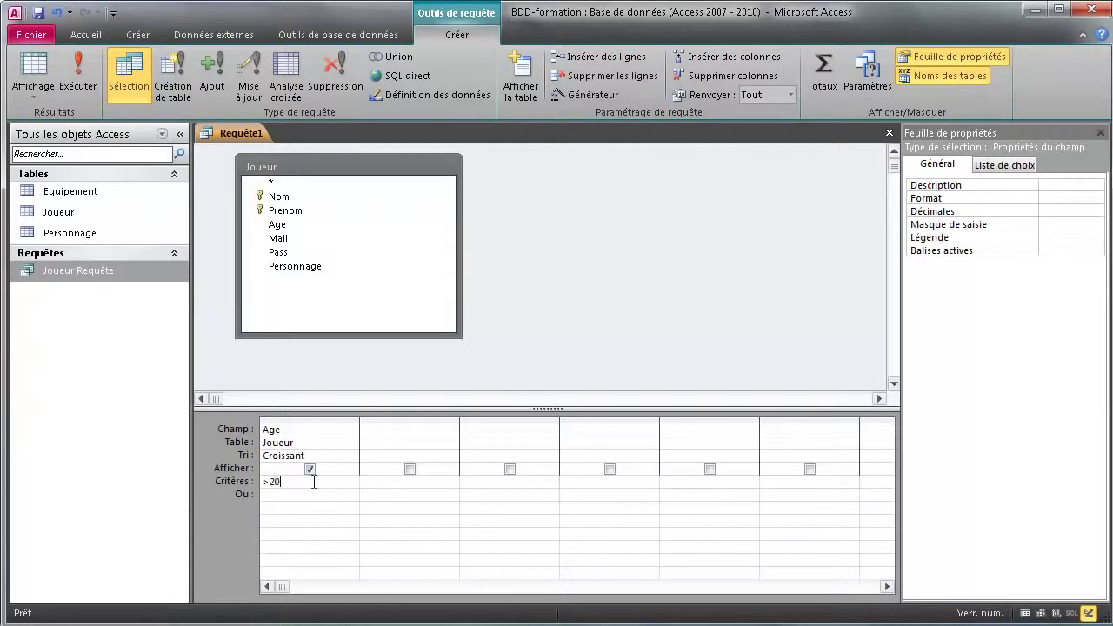
click(200, 268)
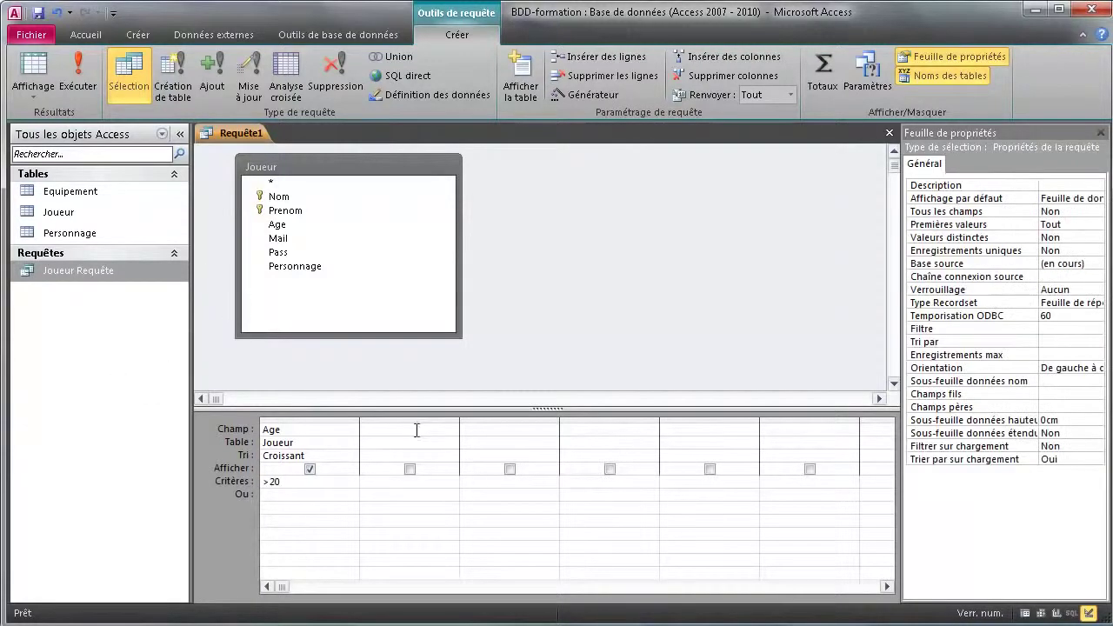
Add the Nom and Prenom fields in the columns after Age and display the query's results
click(448, 430)
click(450, 429)
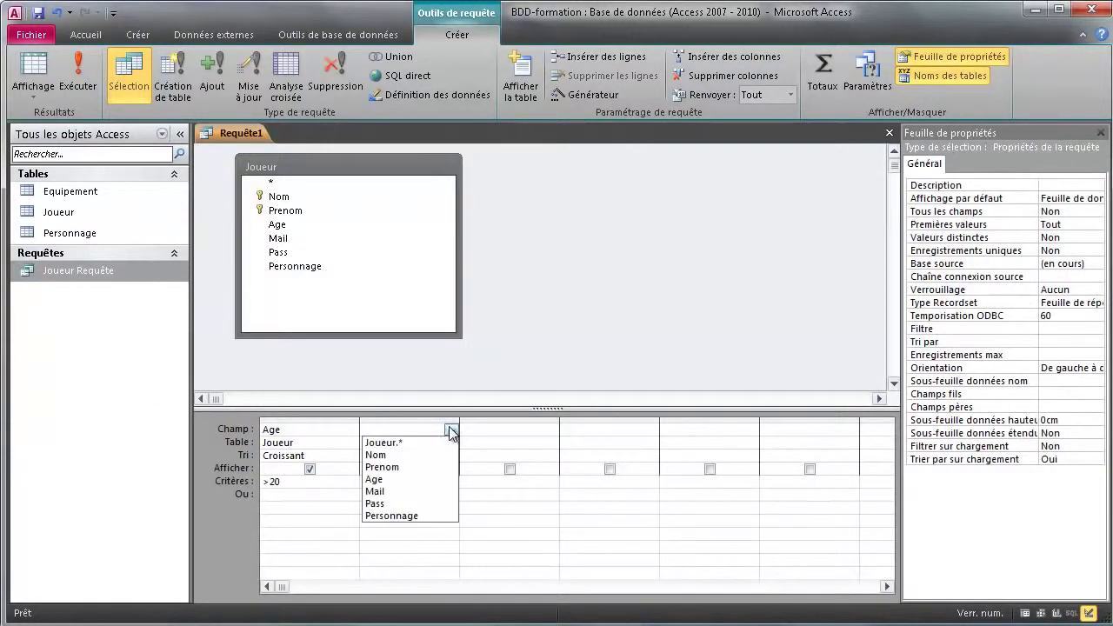
click(412, 455)
click(505, 433)
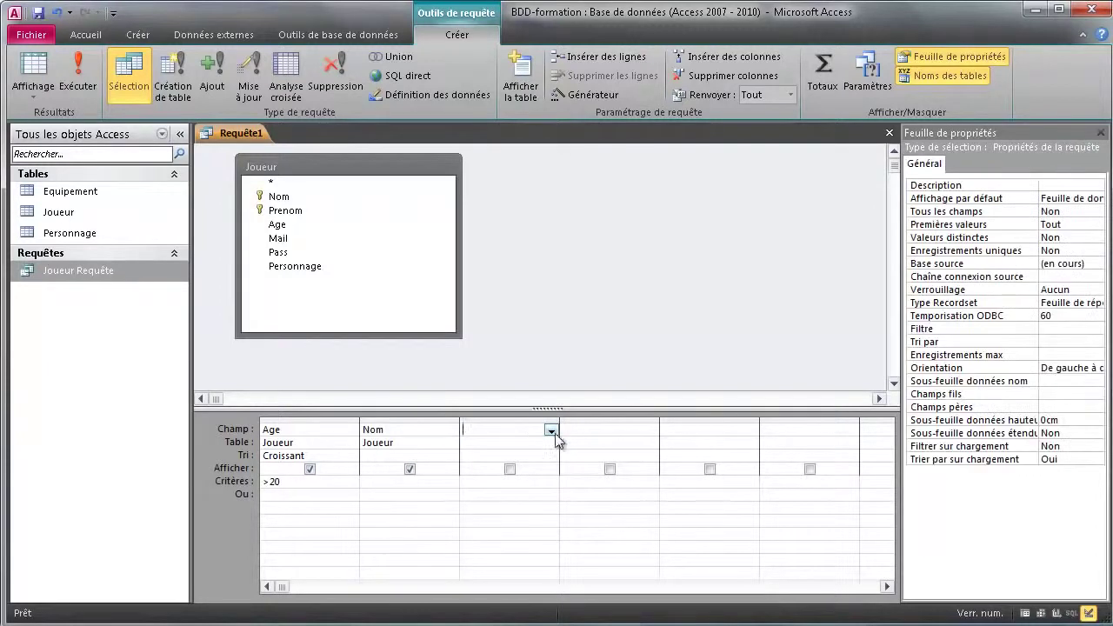
click(552, 429)
click(507, 468)
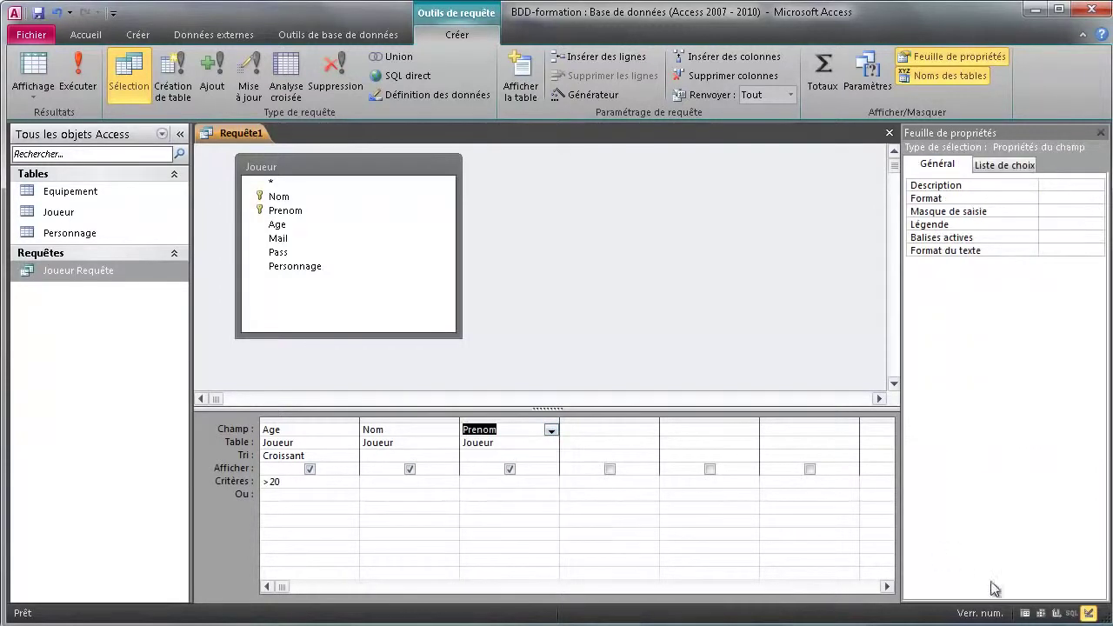
click(1026, 613)
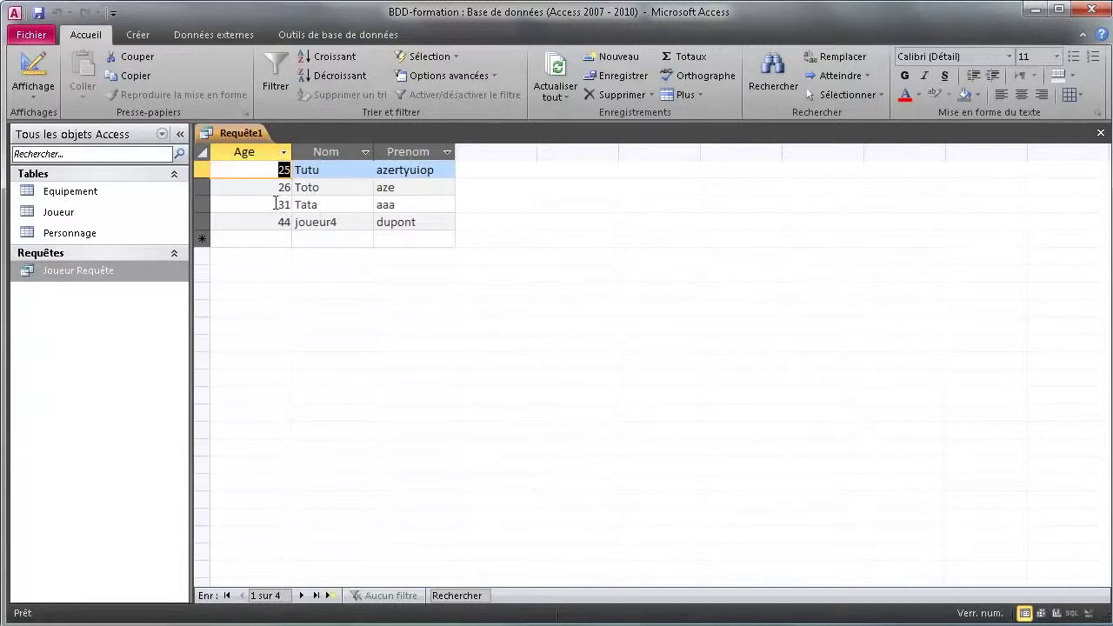
Return to the query design, set the Age criterion to >30, and display the results
click(1087, 613)
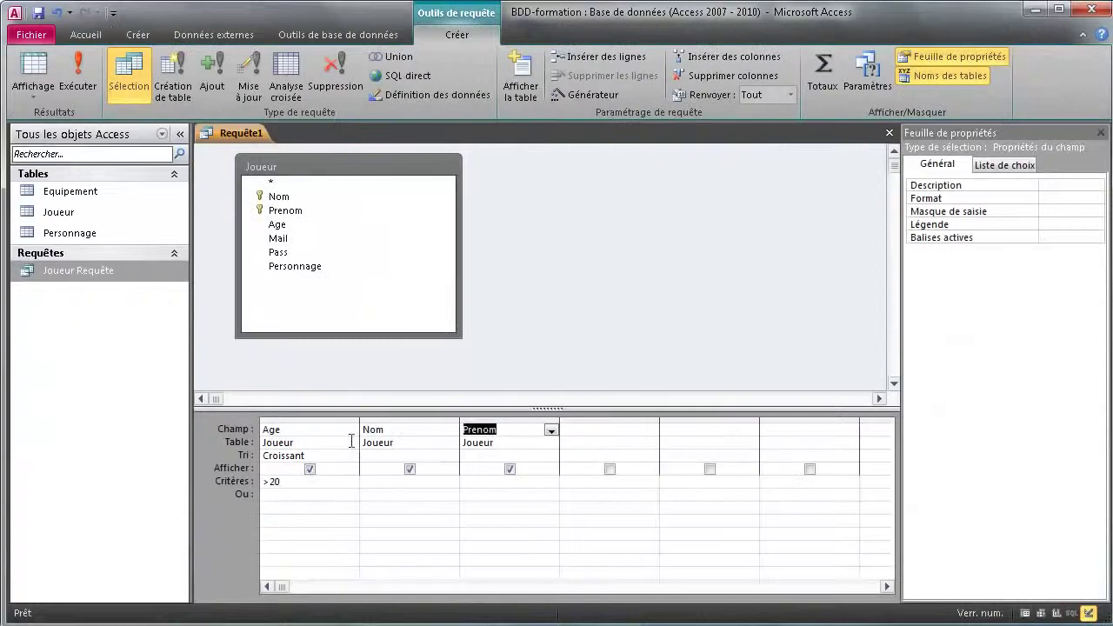
click(311, 481)
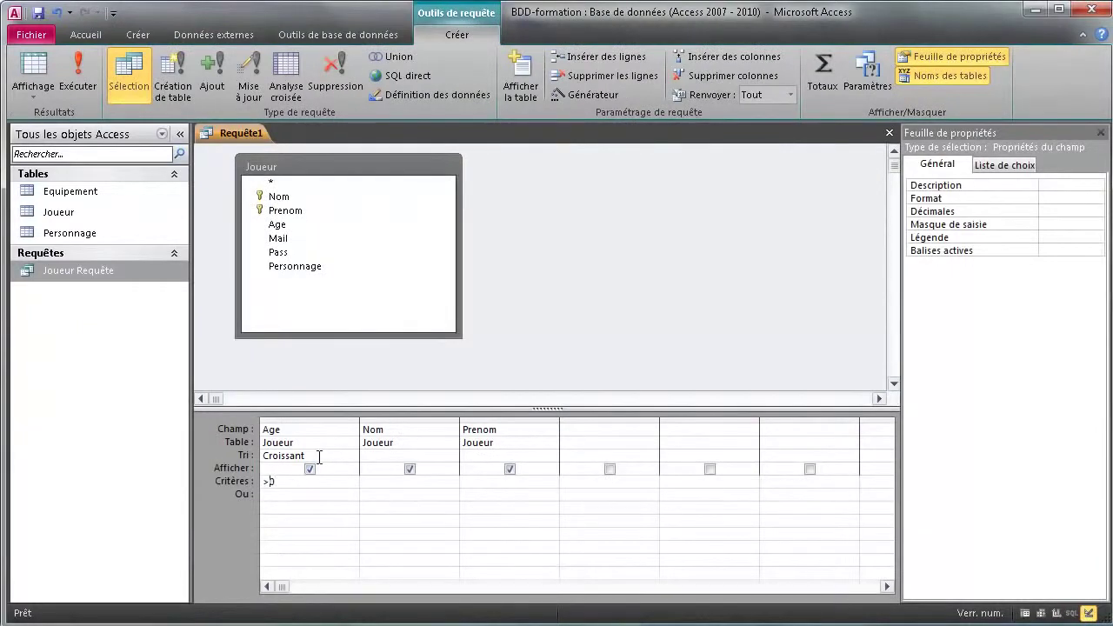
click(1026, 614)
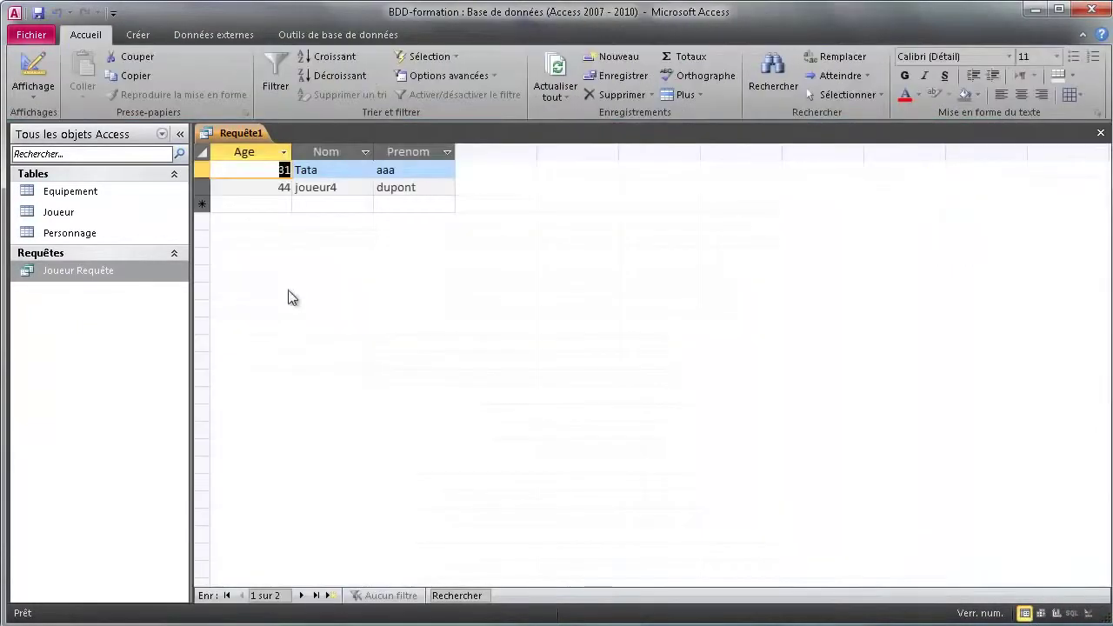
Go back to design view, execute the query to check its results, and return to the design
click(1088, 613)
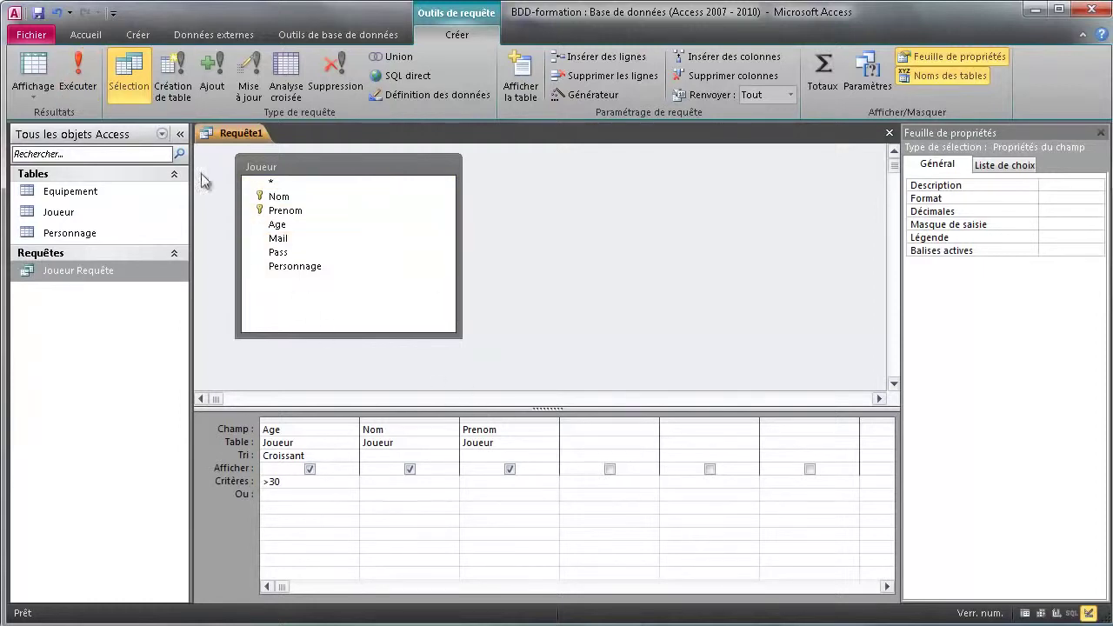
click(78, 78)
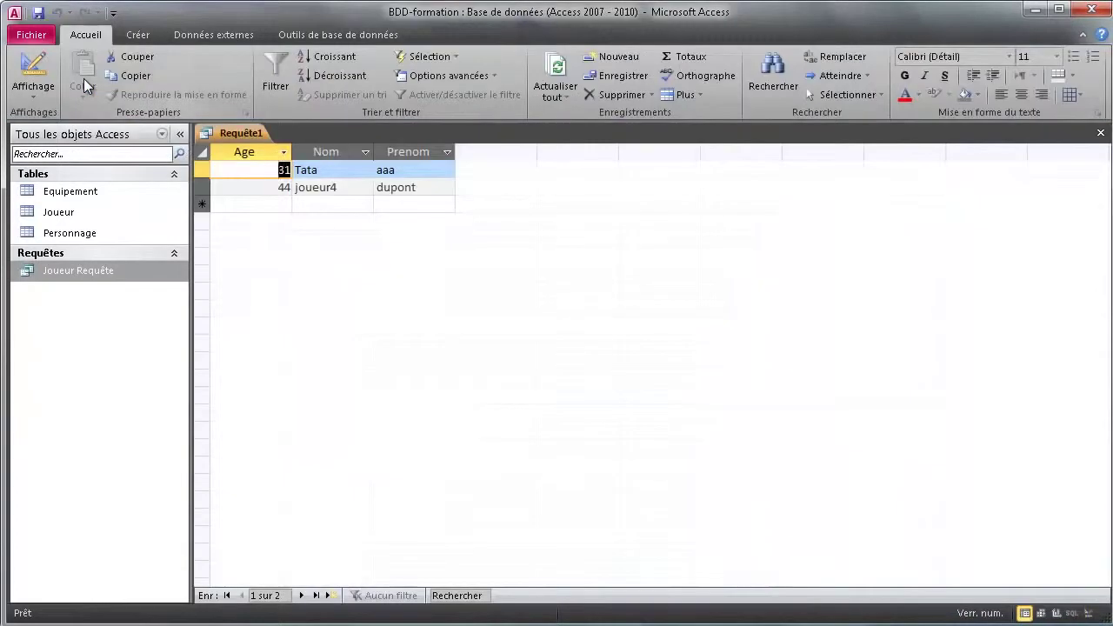
click(1088, 613)
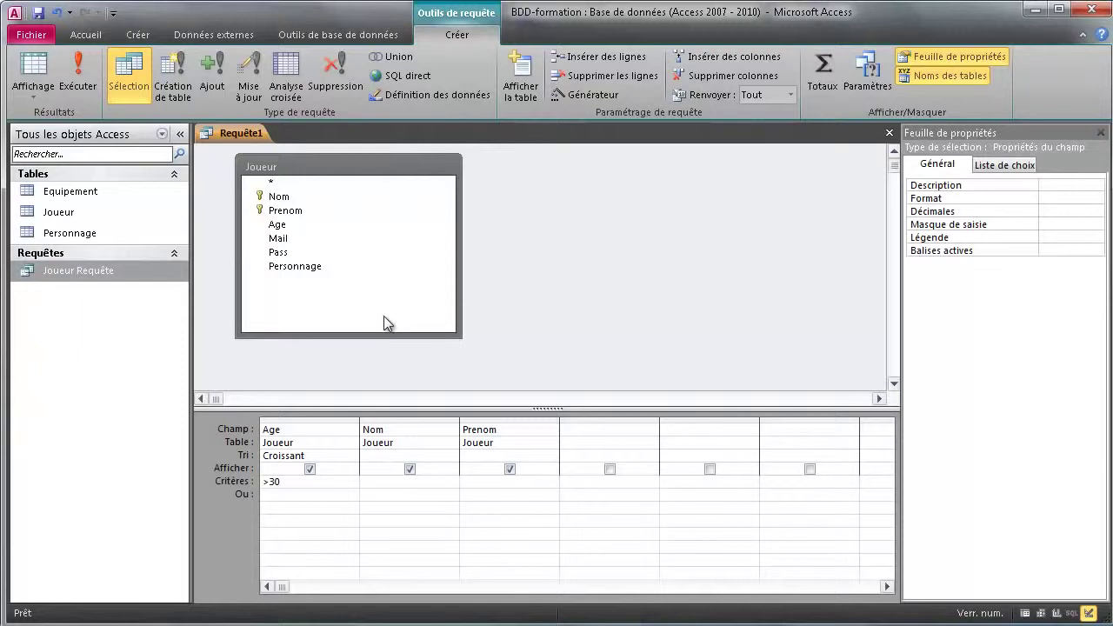
View the query's SQL statement, execute the query from SQL view, and return to the SQL code
click(1073, 615)
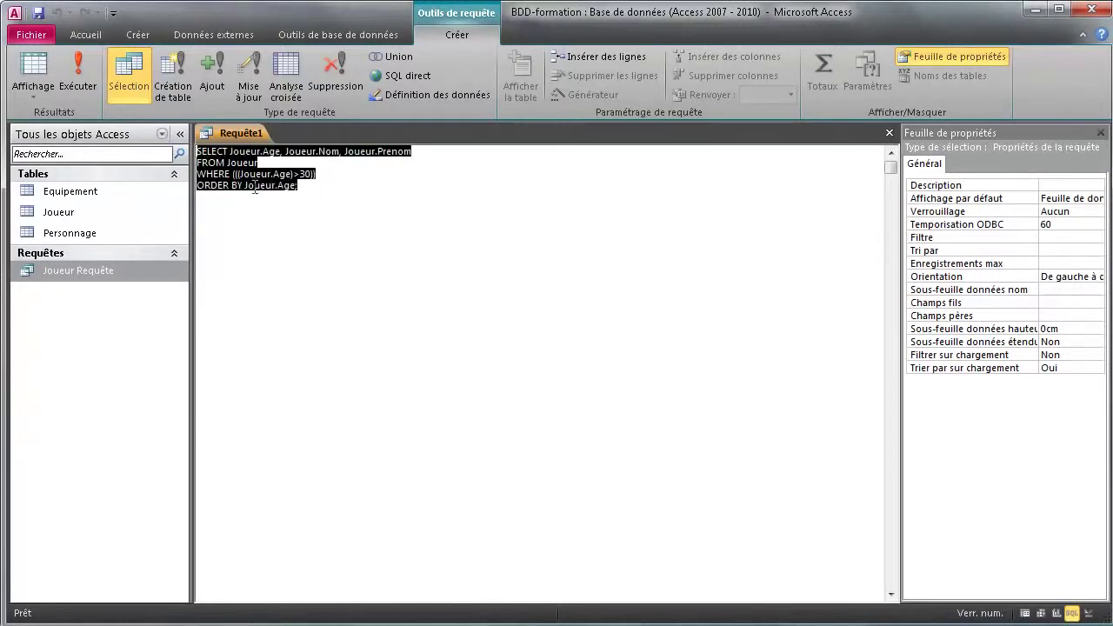
click(215, 157)
click(78, 77)
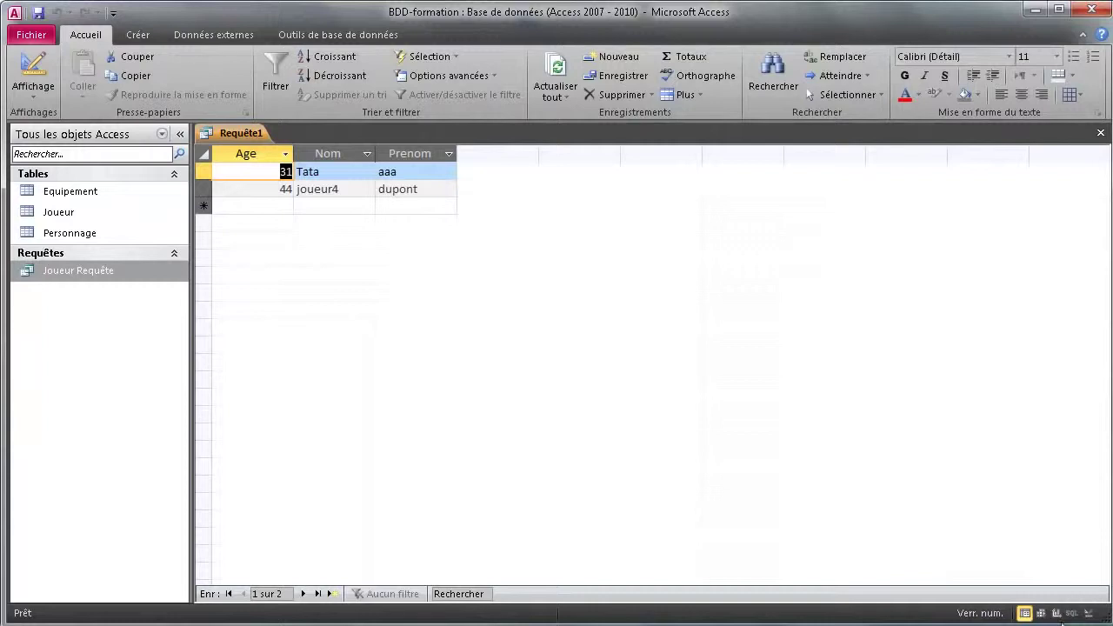
click(1072, 613)
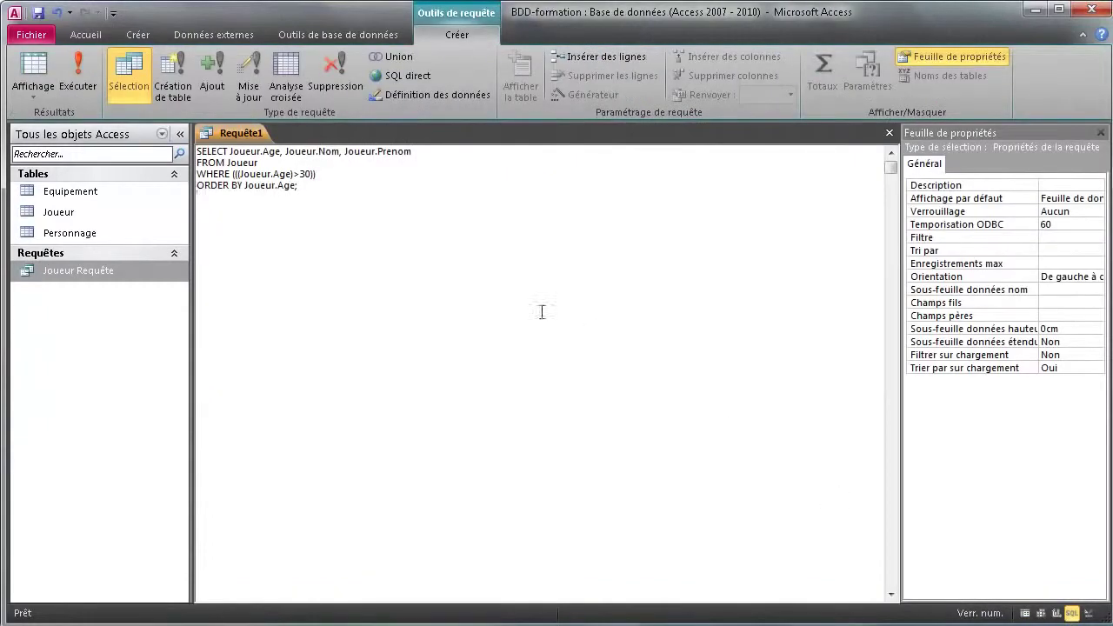
Switch back to design view and highlight the Age field's criterion and sort setting
click(1088, 613)
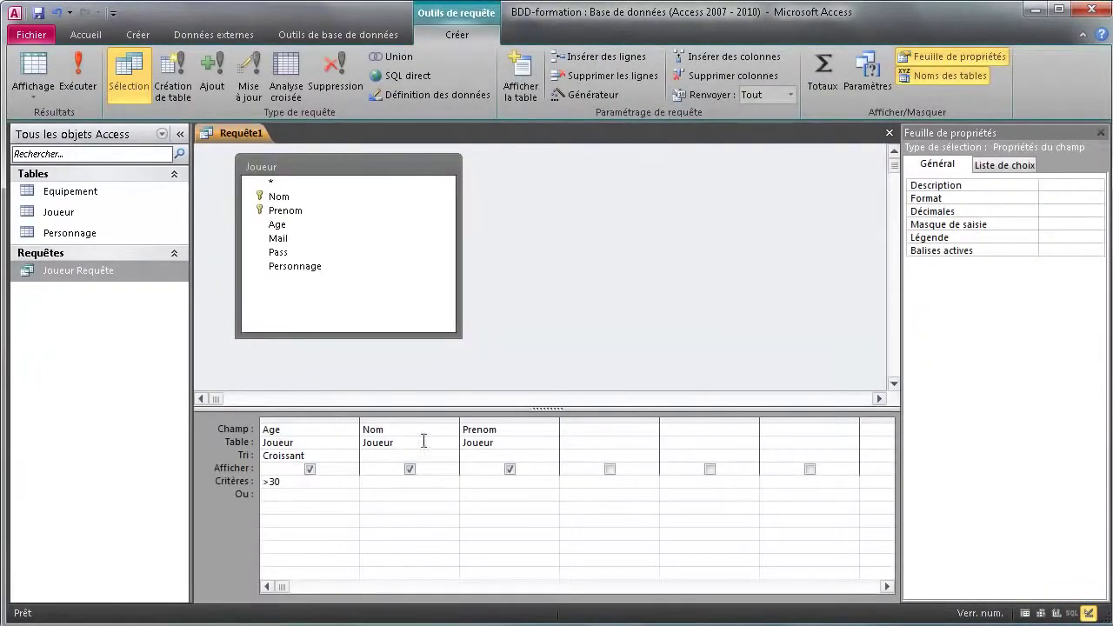
drag(304, 481, 264, 479)
drag(324, 459, 257, 453)
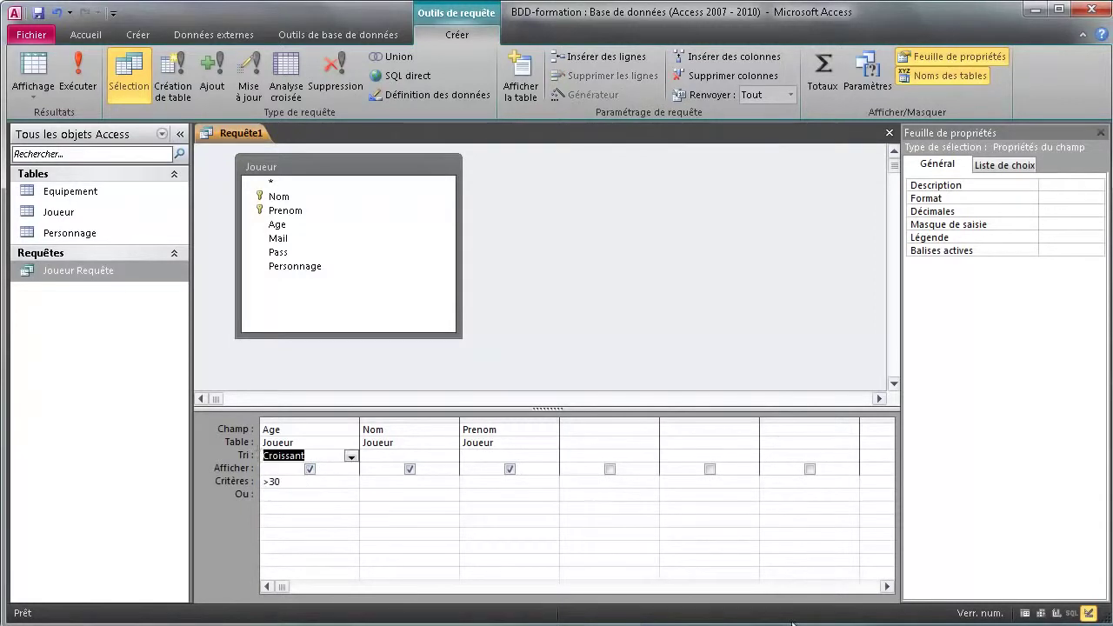